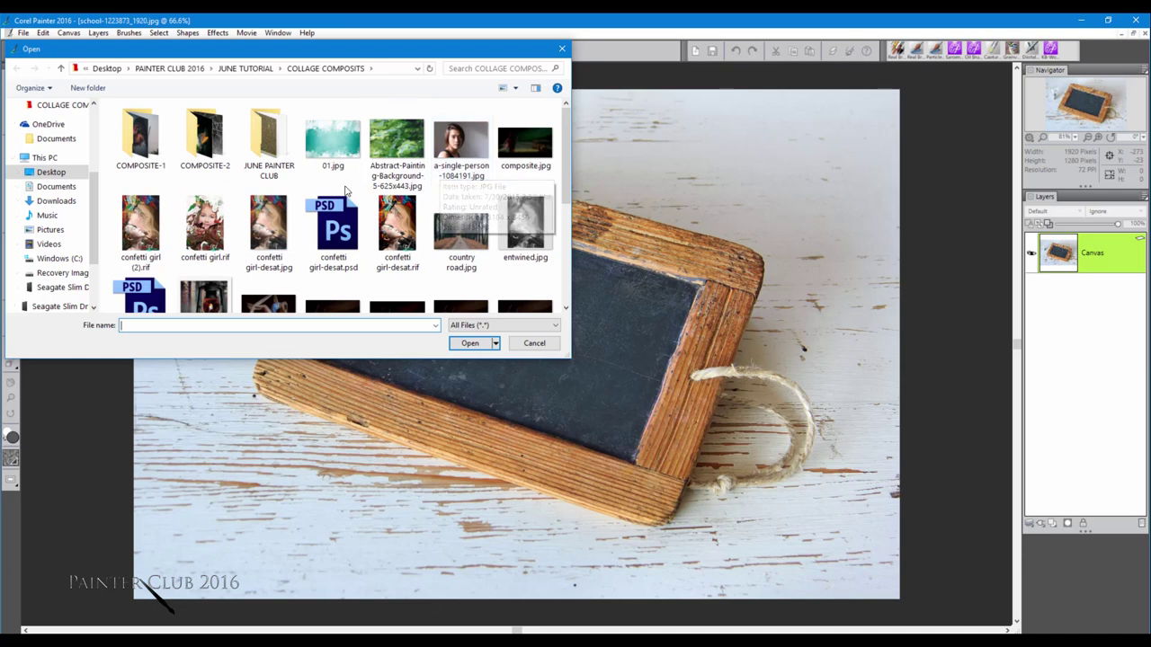
Place IMG_2289.JPG into the document at 50% scale, centred over the chalkboard.
{"action": "scroll", "coordinate": [350, 196], "scroll_direction": "down", "scroll_amount": 4}
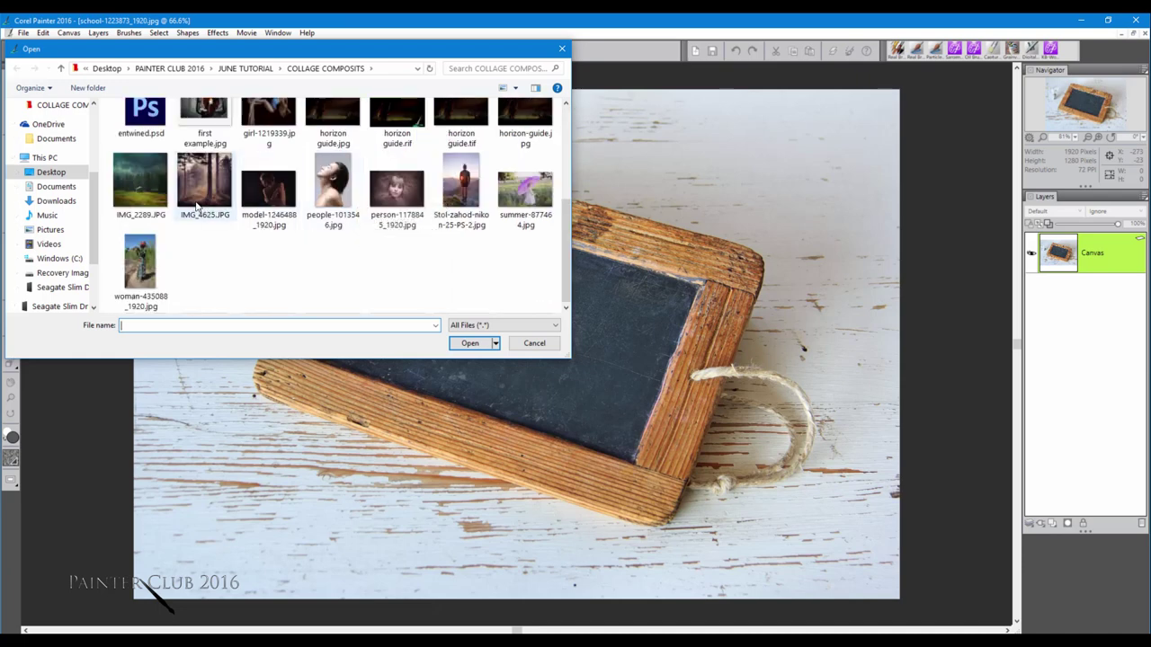
{"action": "left_click", "coordinate": [152, 192]}
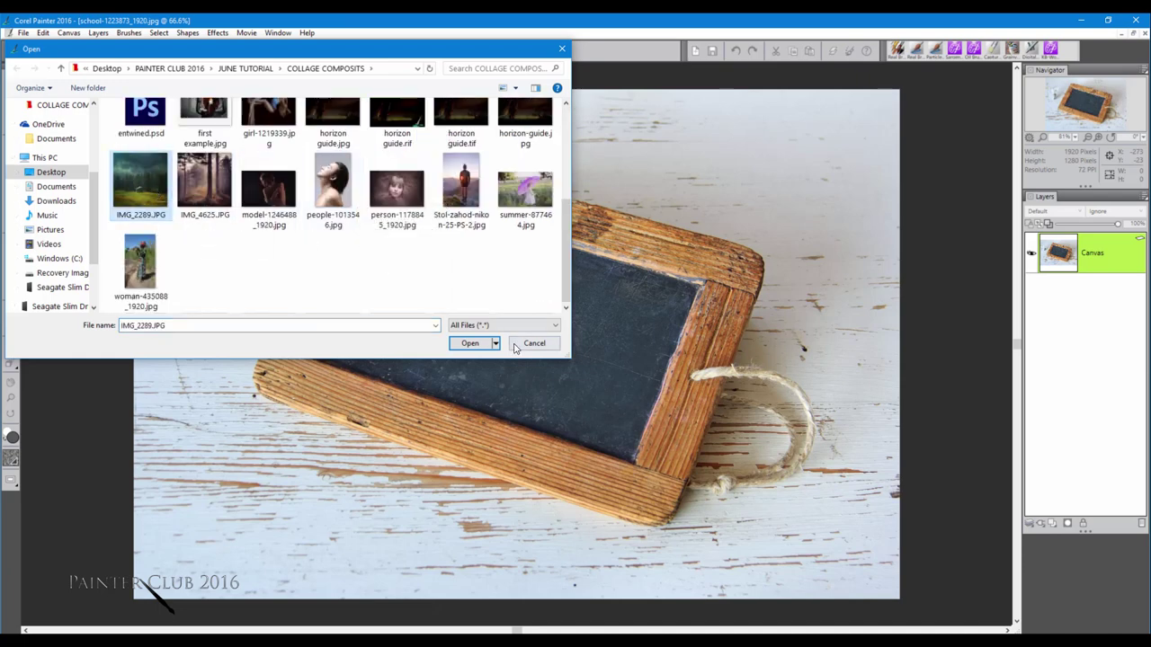
{"action": "left_click", "coordinate": [469, 343]}
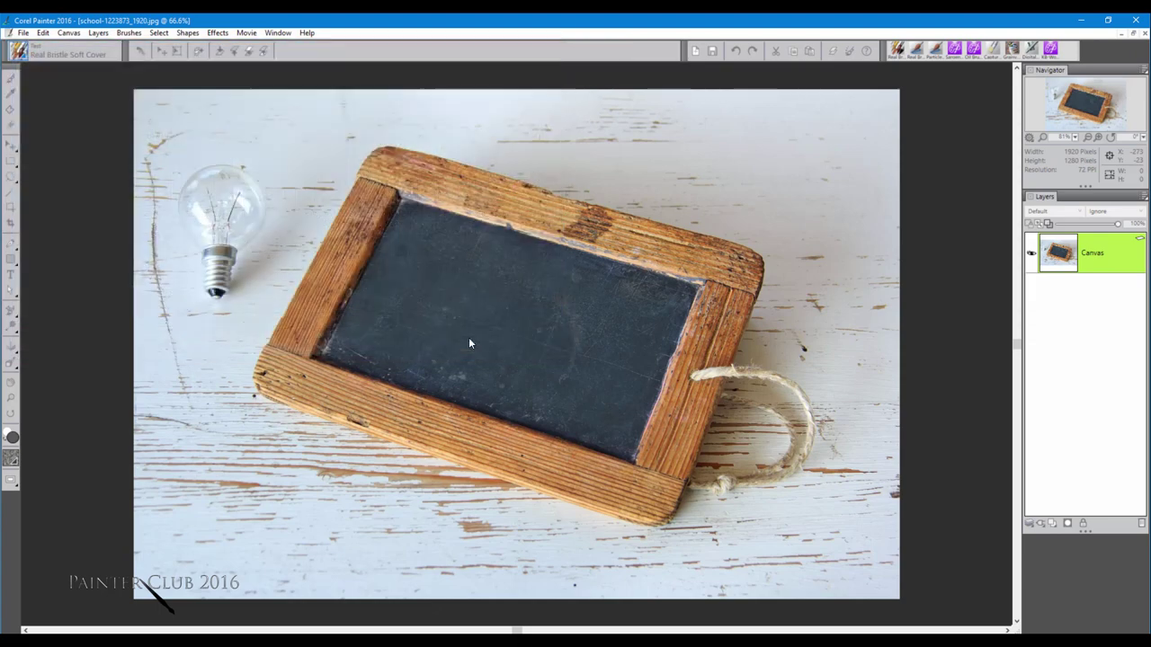
{"action": "left_click", "coordinate": [436, 303]}
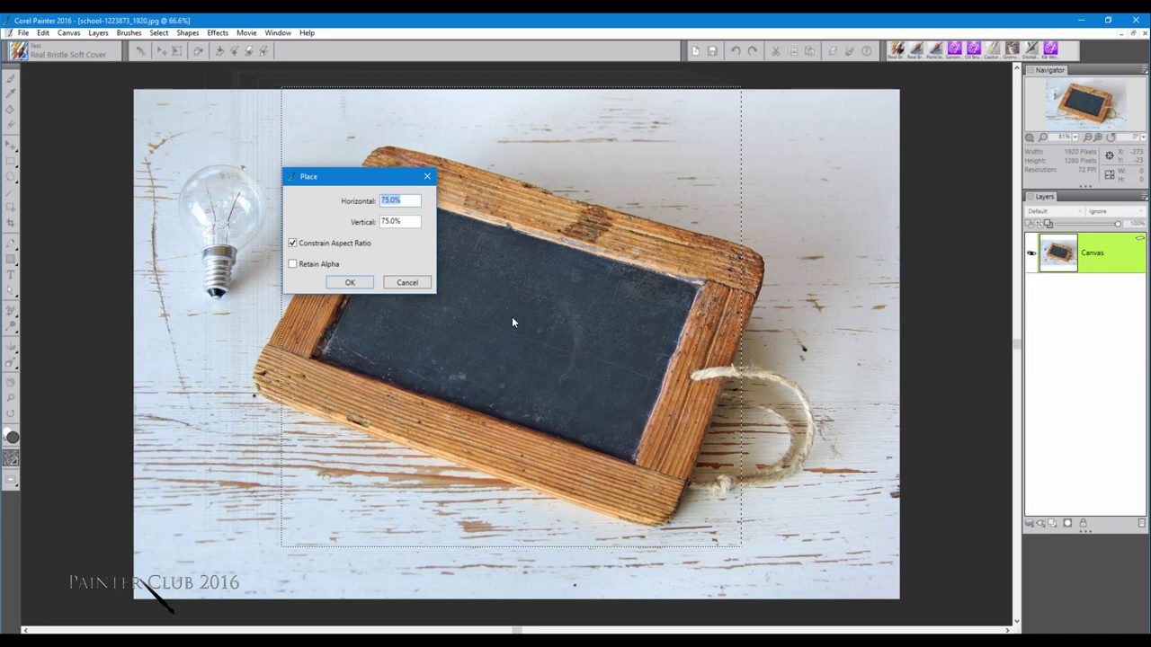
{"action": "type", "text": "50"}
{"action": "left_click_drag", "start_coordinate": [510, 319], "coordinate": [433, 302]}
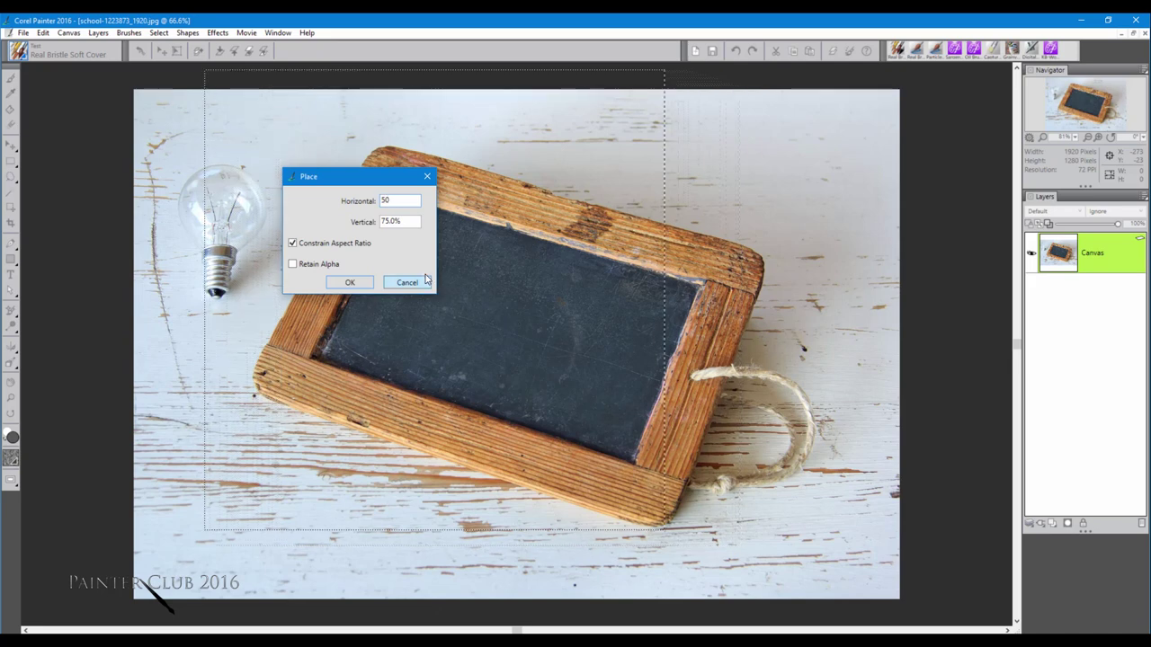
{"action": "left_click", "coordinate": [353, 282]}
{"action": "left_click_drag", "start_coordinate": [494, 310], "coordinate": [570, 327]}
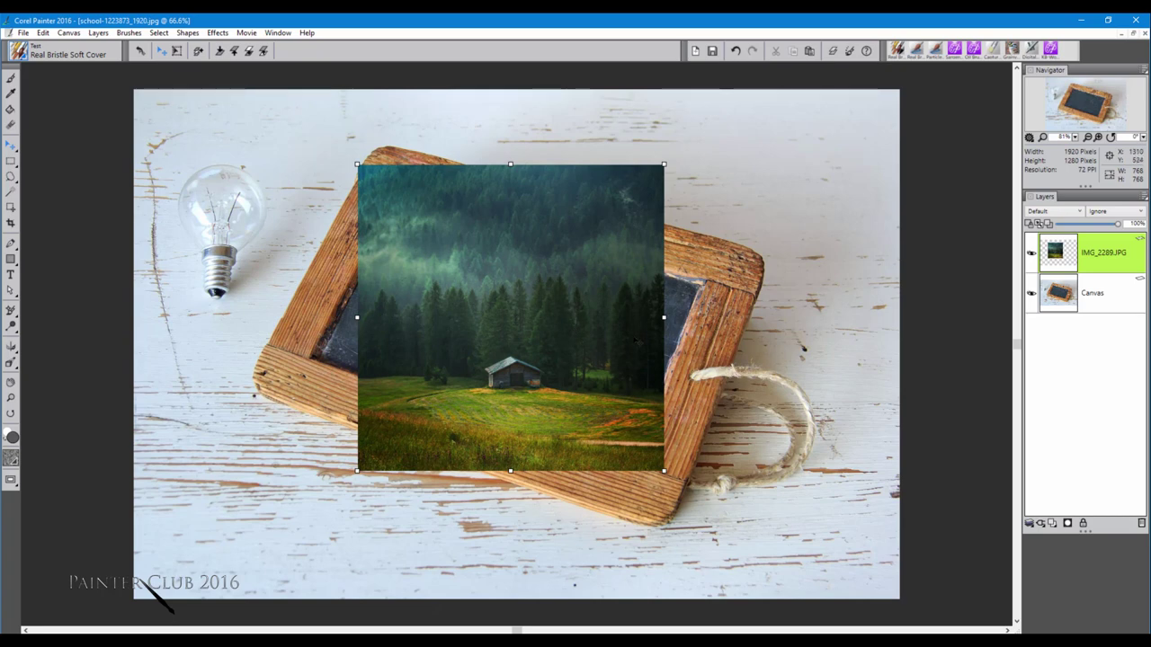
Convert the placed IMG_2289.JPG reference layer to a default layer.
{"action": "right_click", "coordinate": [1116, 255]}
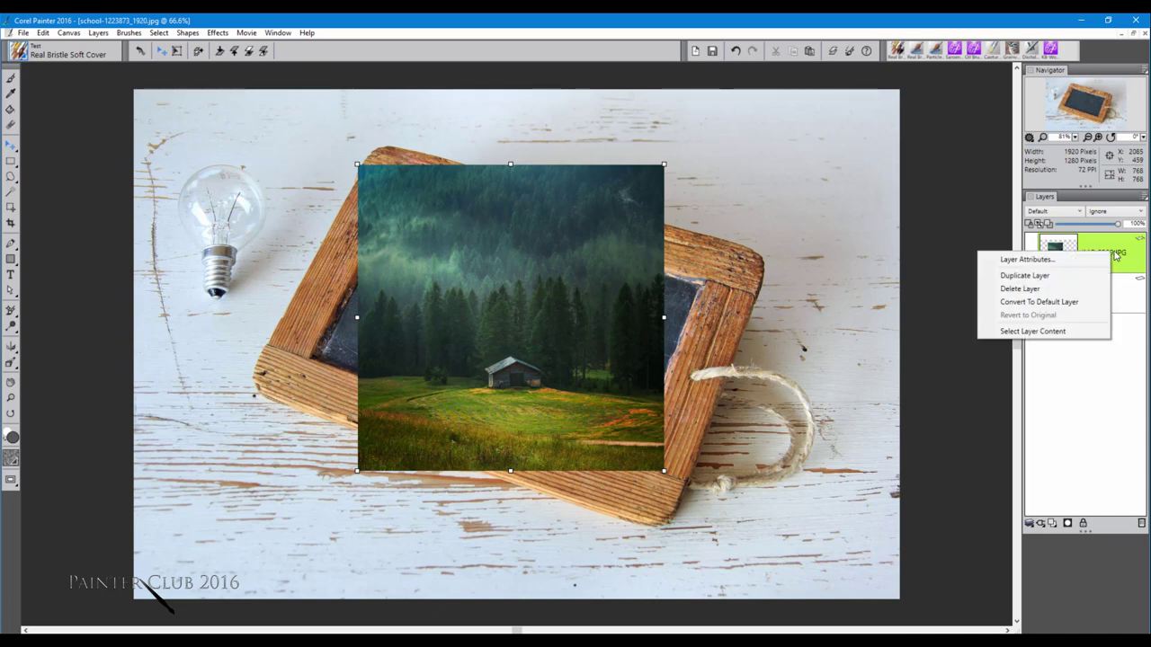
{"action": "left_click", "coordinate": [1146, 197]}
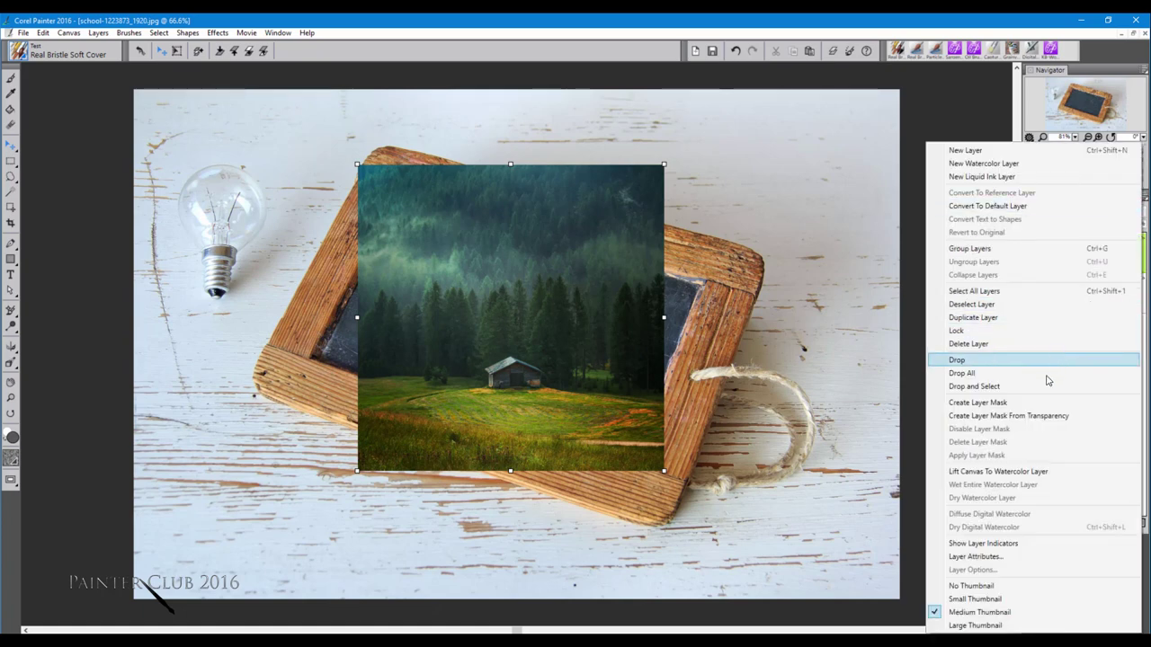
{"action": "left_click", "coordinate": [1031, 207]}
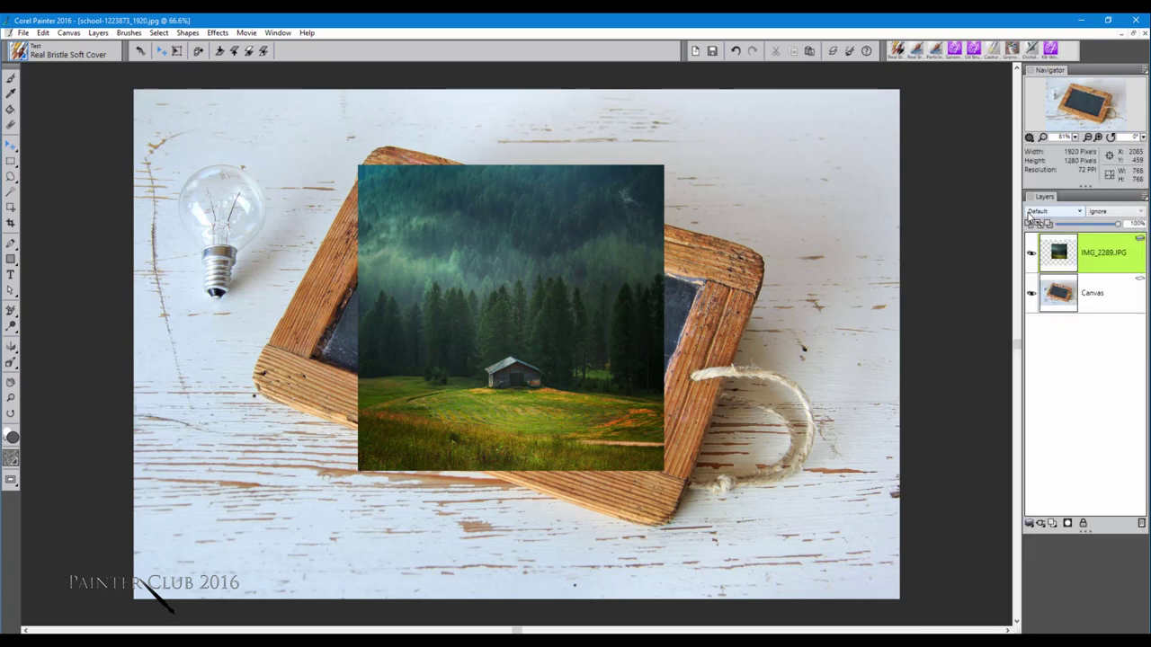
{"action": "right_click", "coordinate": [1102, 256]}
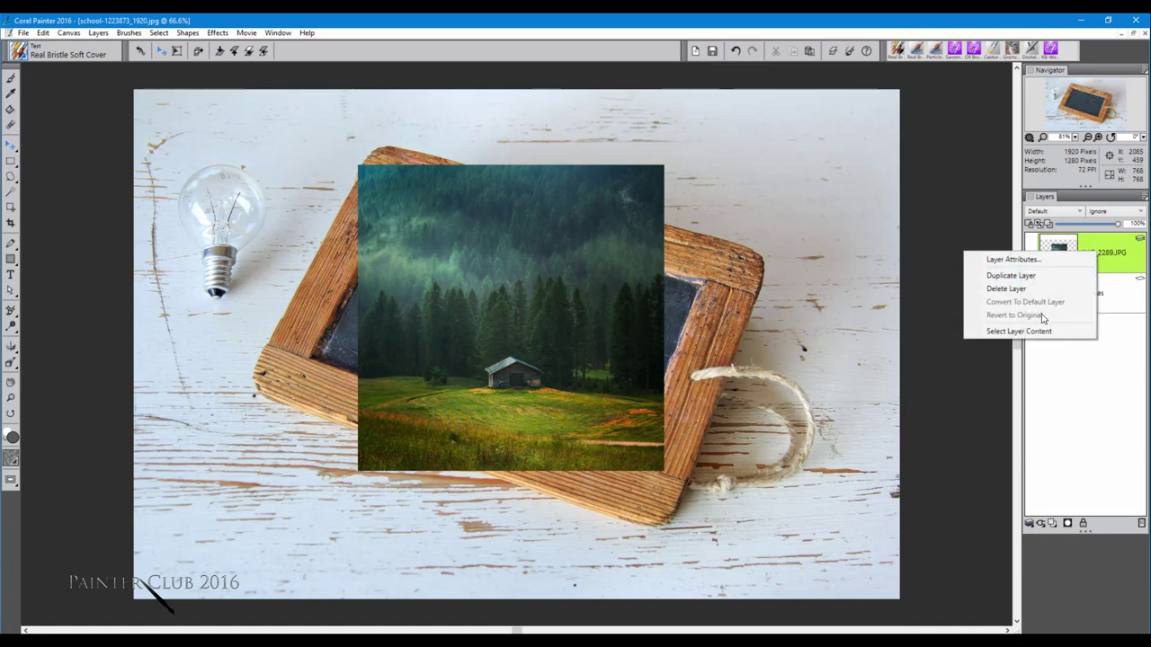
{"action": "left_click", "coordinate": [908, 179]}
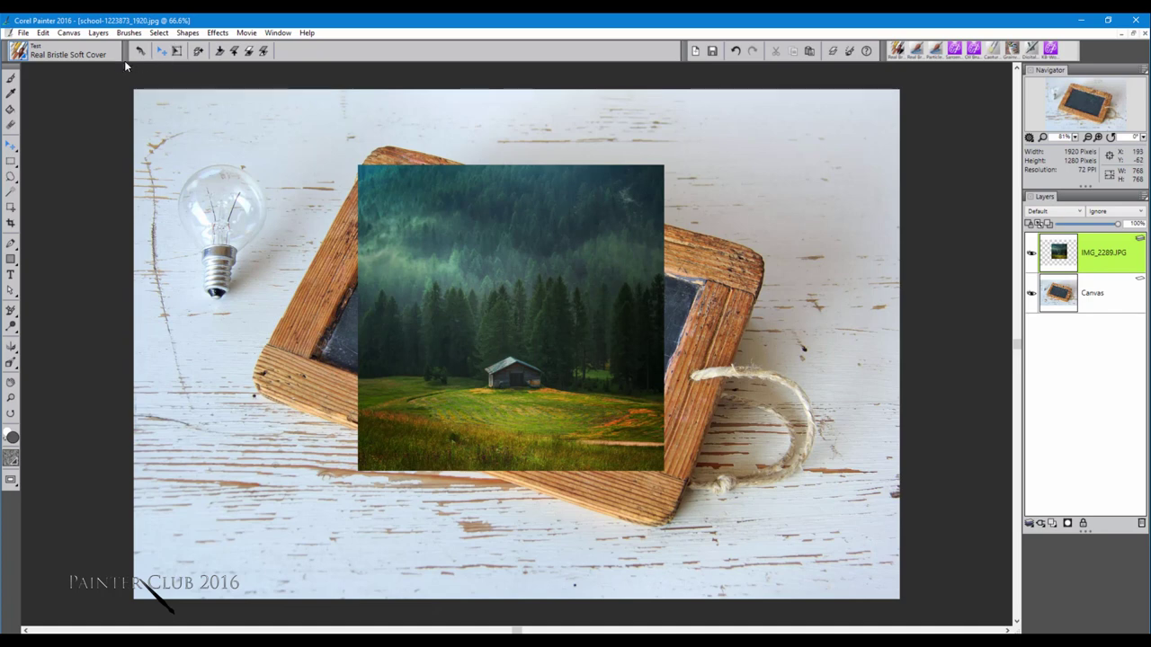
Distort the forest image so its four corners match the inner corners of the chalkboard frame, and commit the transform.
{"action": "left_click", "coordinate": [178, 52]}
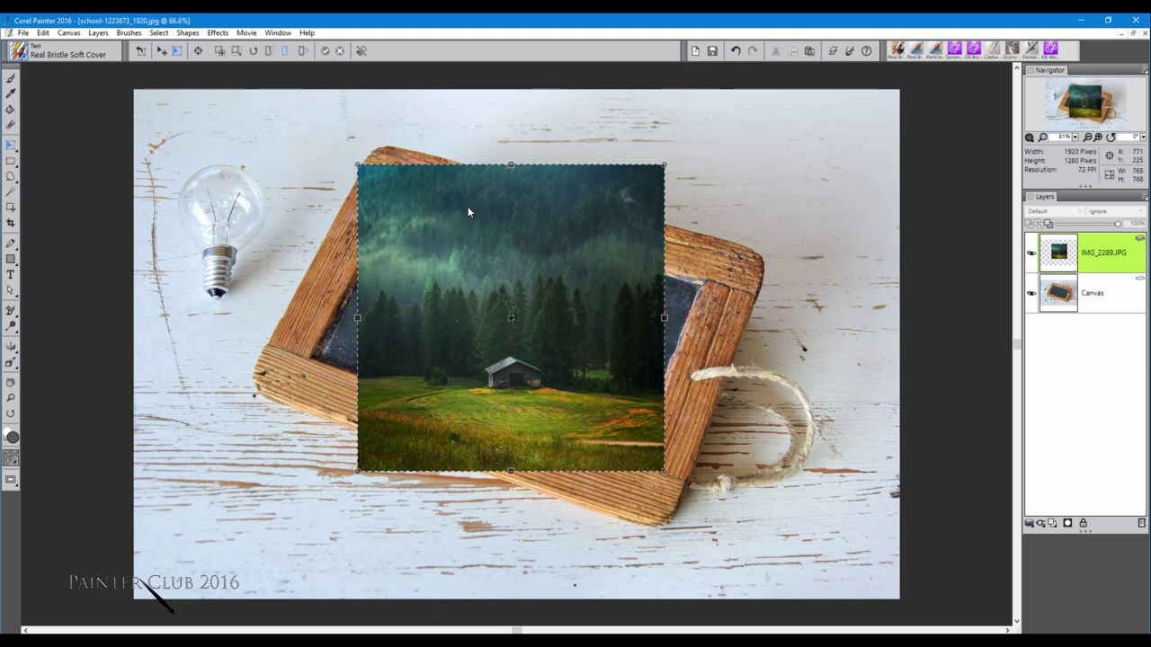
{"action": "left_click", "coordinate": [511, 318]}
{"action": "left_click_drag", "start_coordinate": [665, 166], "coordinate": [697, 286]}
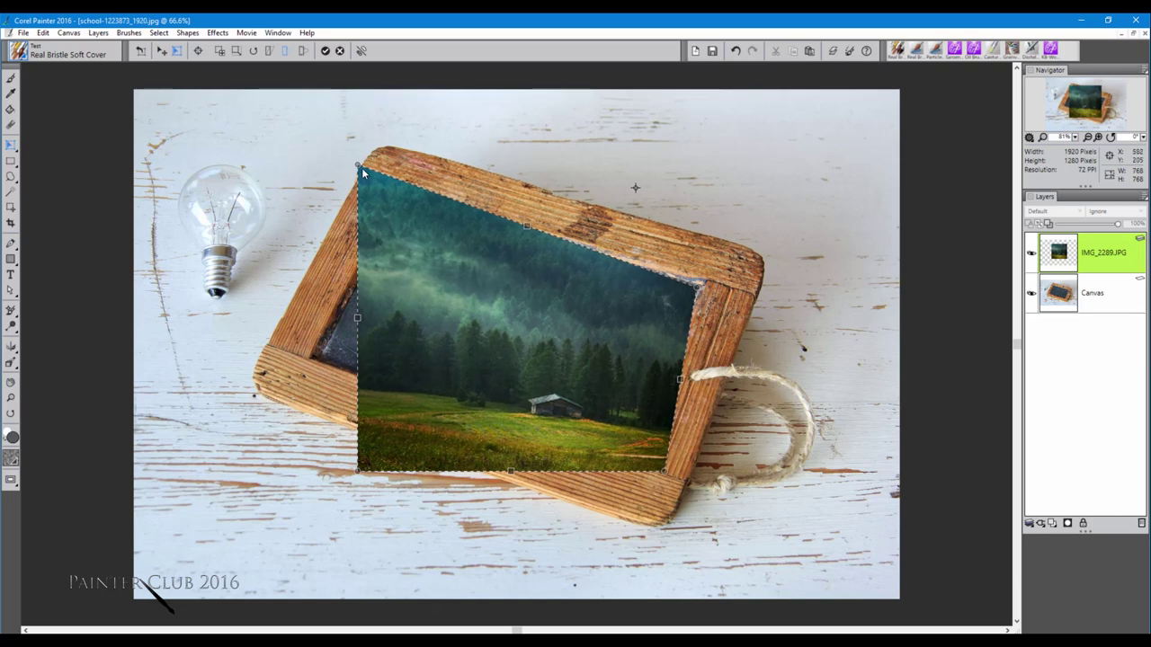
{"action": "left_click_drag", "start_coordinate": [357, 166], "coordinate": [398, 196]}
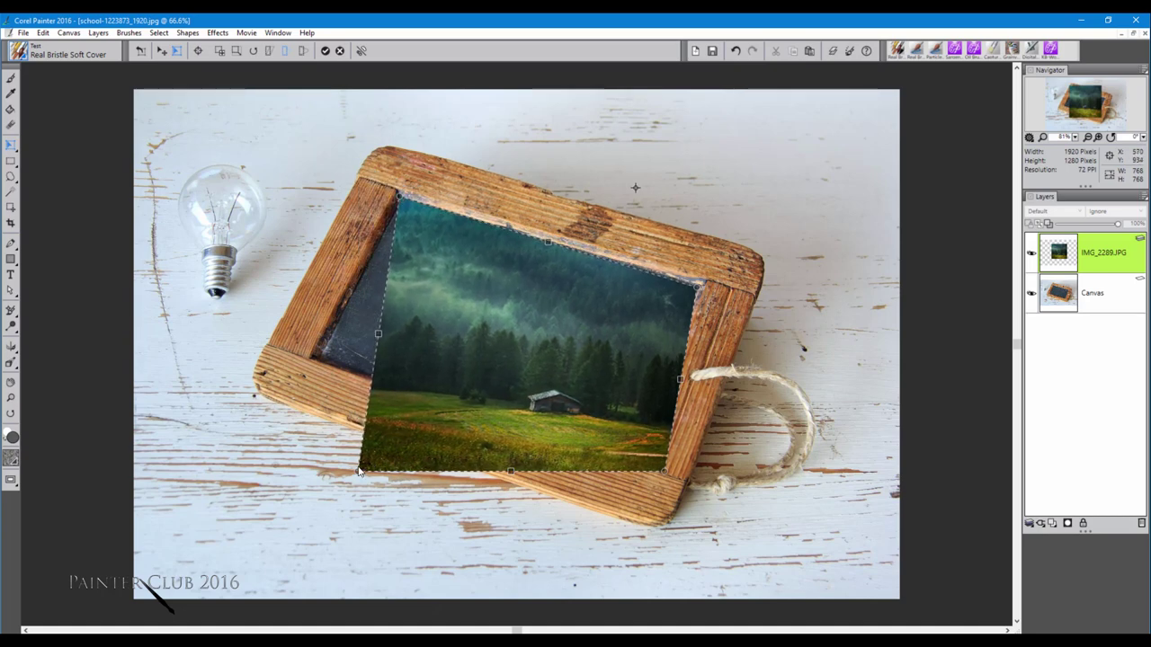
{"action": "left_click_drag", "start_coordinate": [358, 472], "coordinate": [312, 359]}
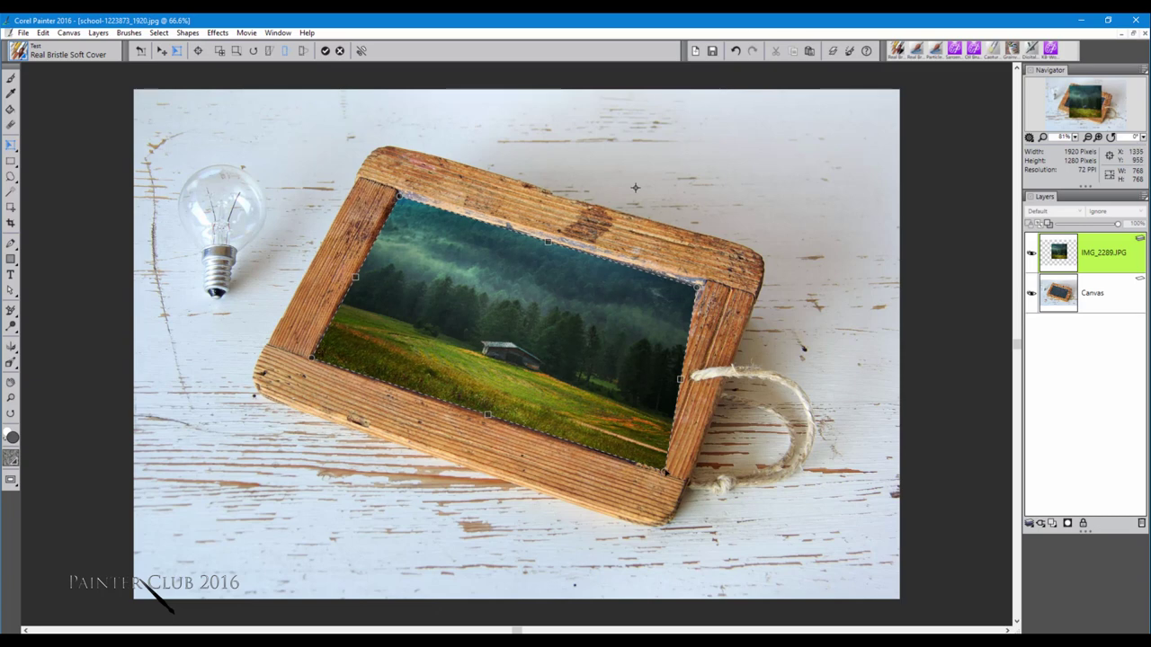
{"action": "left_click_drag", "start_coordinate": [665, 473], "coordinate": [634, 466]}
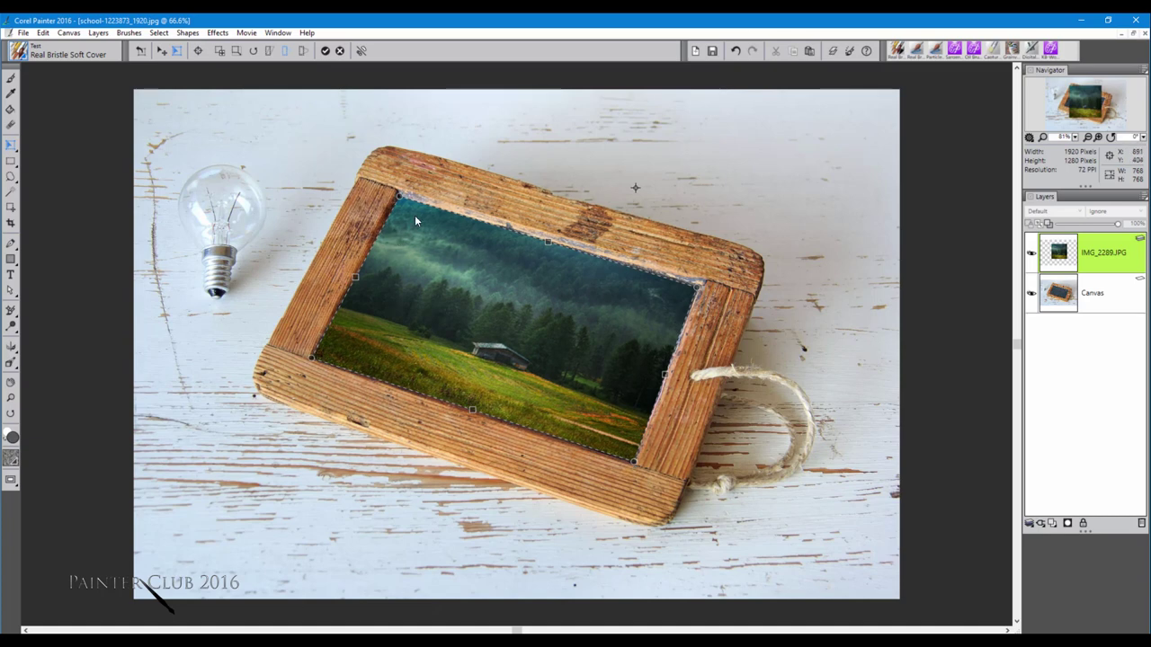
{"action": "left_click", "coordinate": [327, 51]}
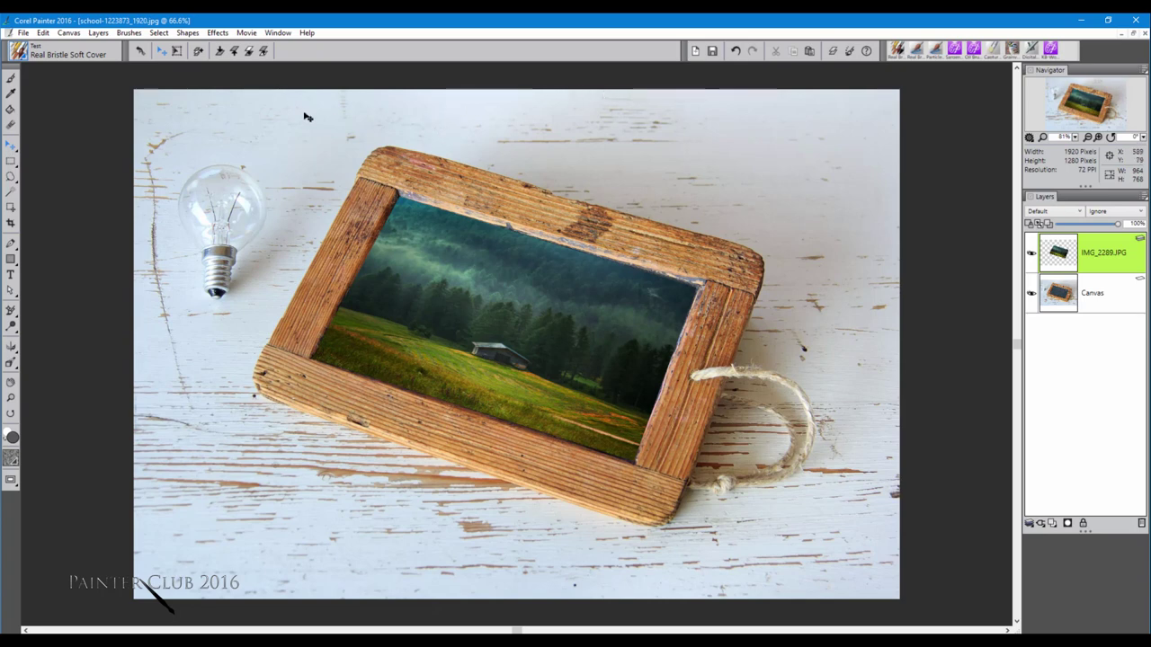
Place summer-877464.jpg at 20% scale over the upper part of the framed chalkboard.
{"action": "left_click", "coordinate": [22, 33]}
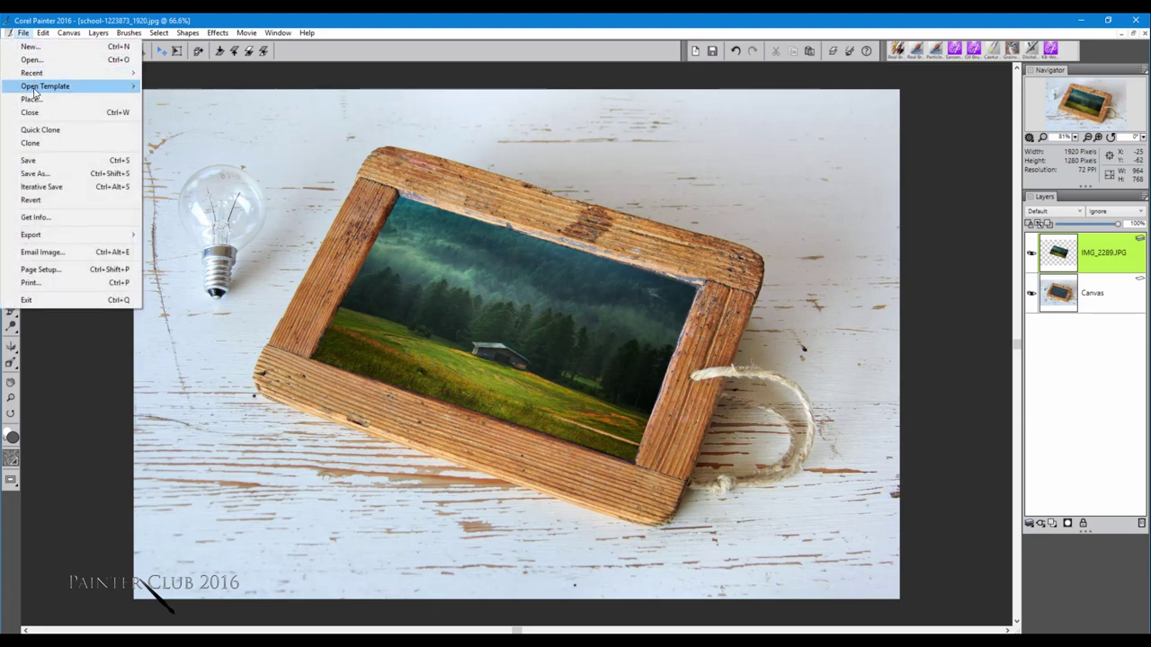
{"action": "left_click", "coordinate": [34, 99]}
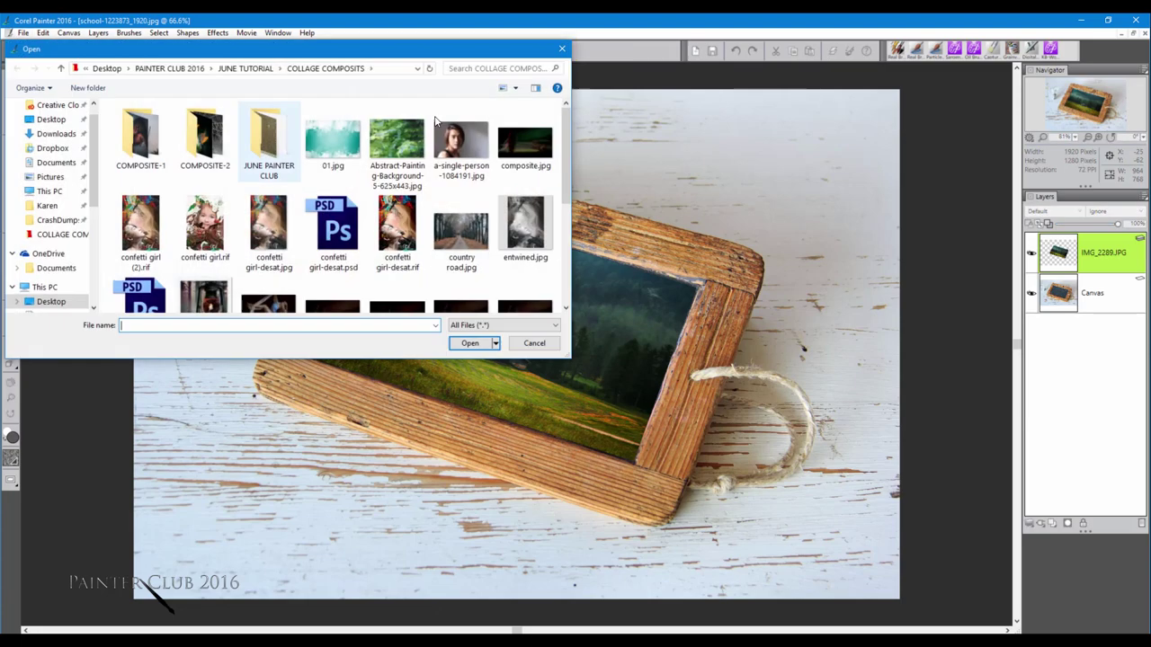
{"action": "scroll", "coordinate": [464, 160], "scroll_direction": "down", "scroll_amount": 5}
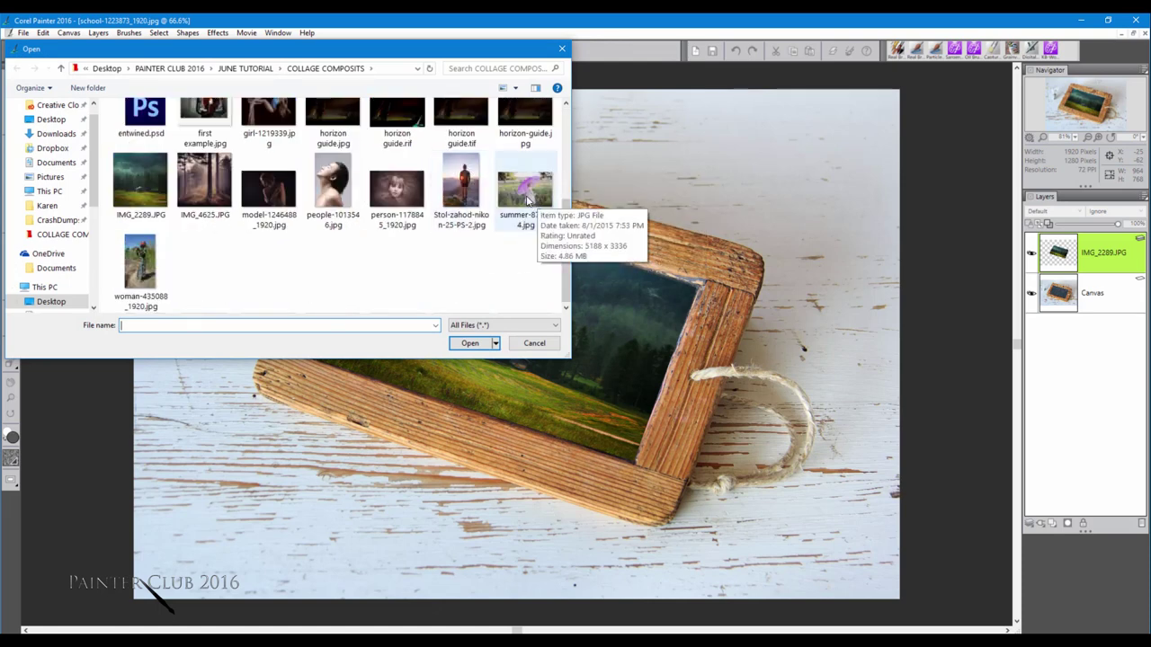
{"action": "left_click", "coordinate": [528, 200]}
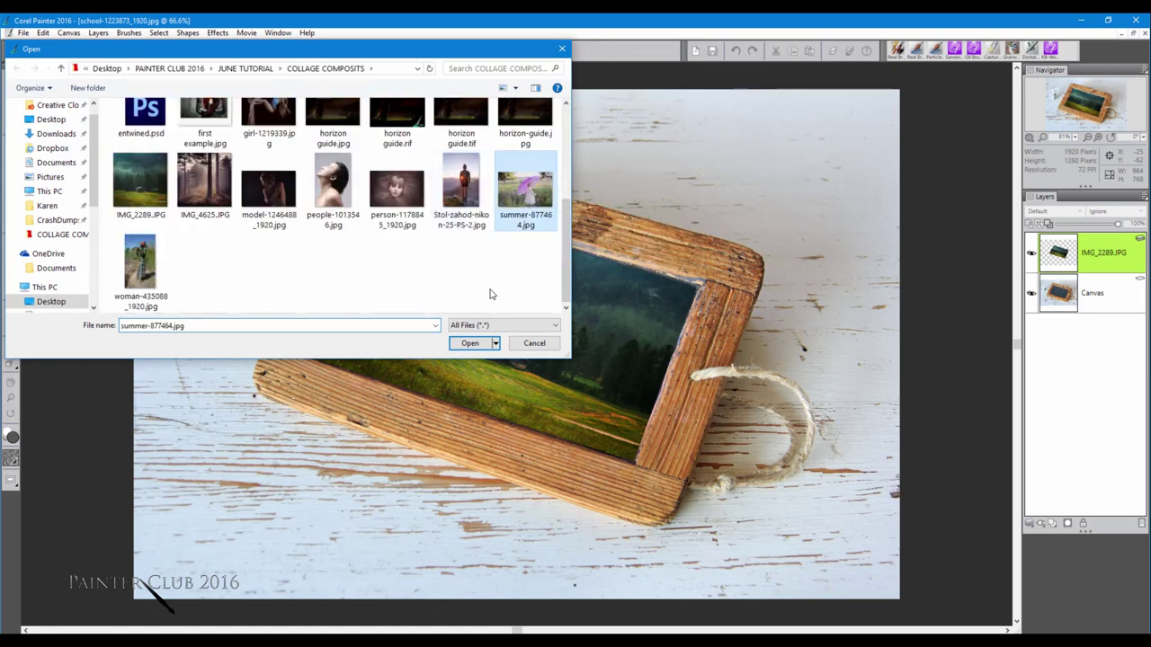
{"action": "left_click", "coordinate": [470, 343]}
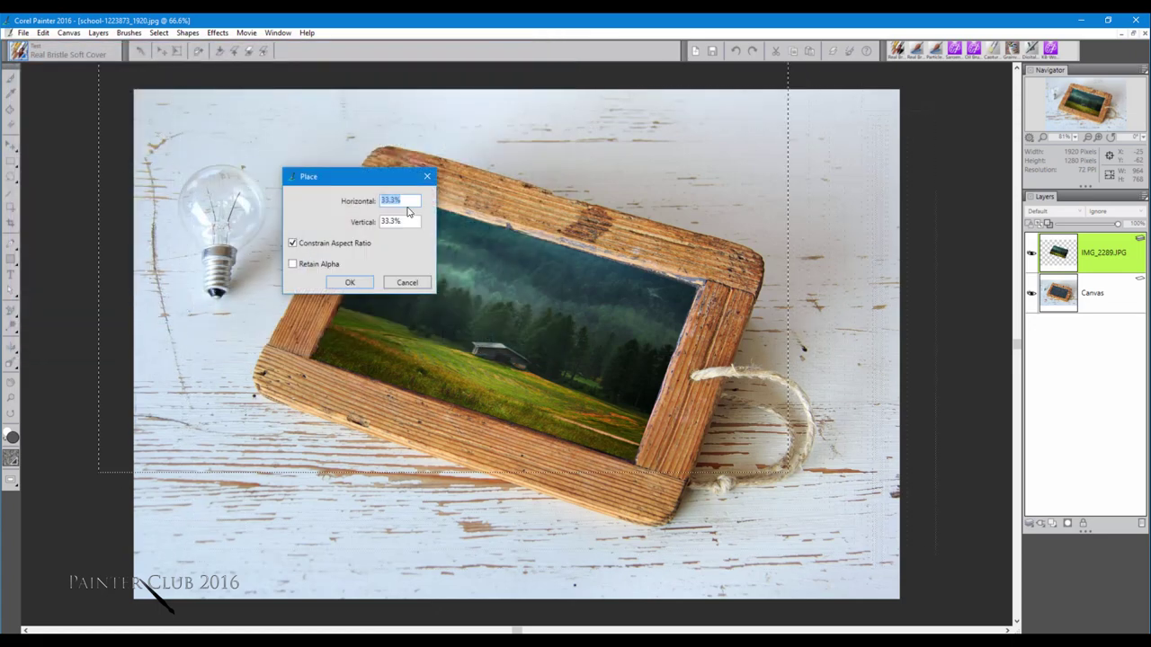
{"action": "left_click_drag", "start_coordinate": [410, 200], "coordinate": [376, 200]}
{"action": "type", "text": "20"}
{"action": "left_click", "coordinate": [361, 283]}
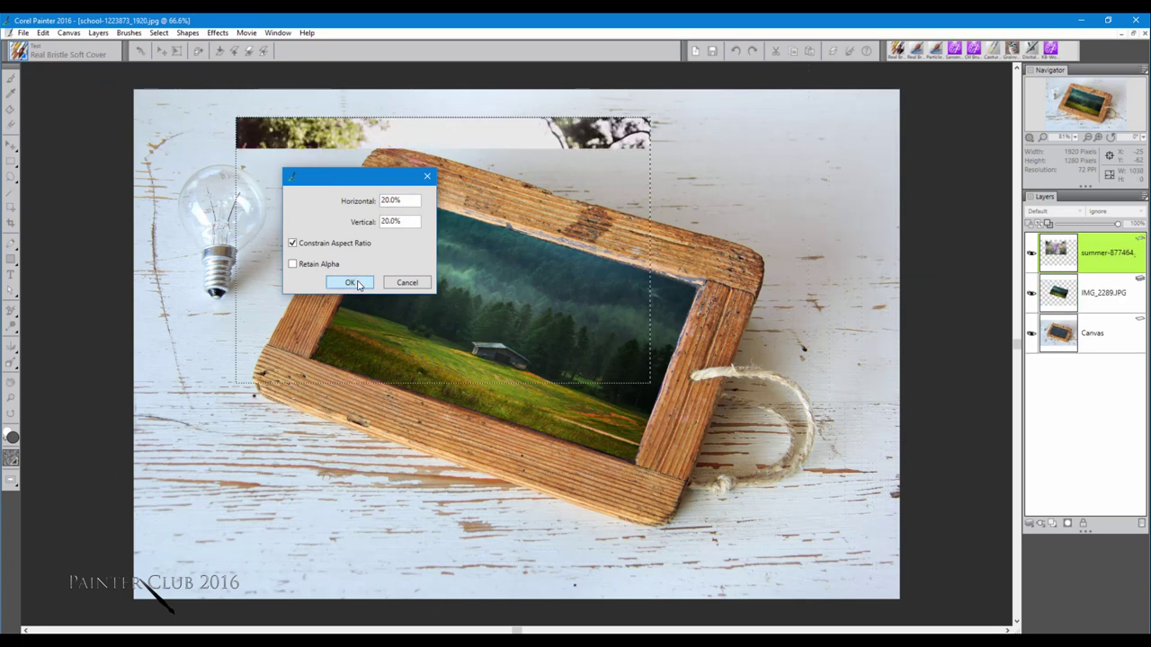
{"action": "left_click_drag", "start_coordinate": [487, 270], "coordinate": [592, 278]}
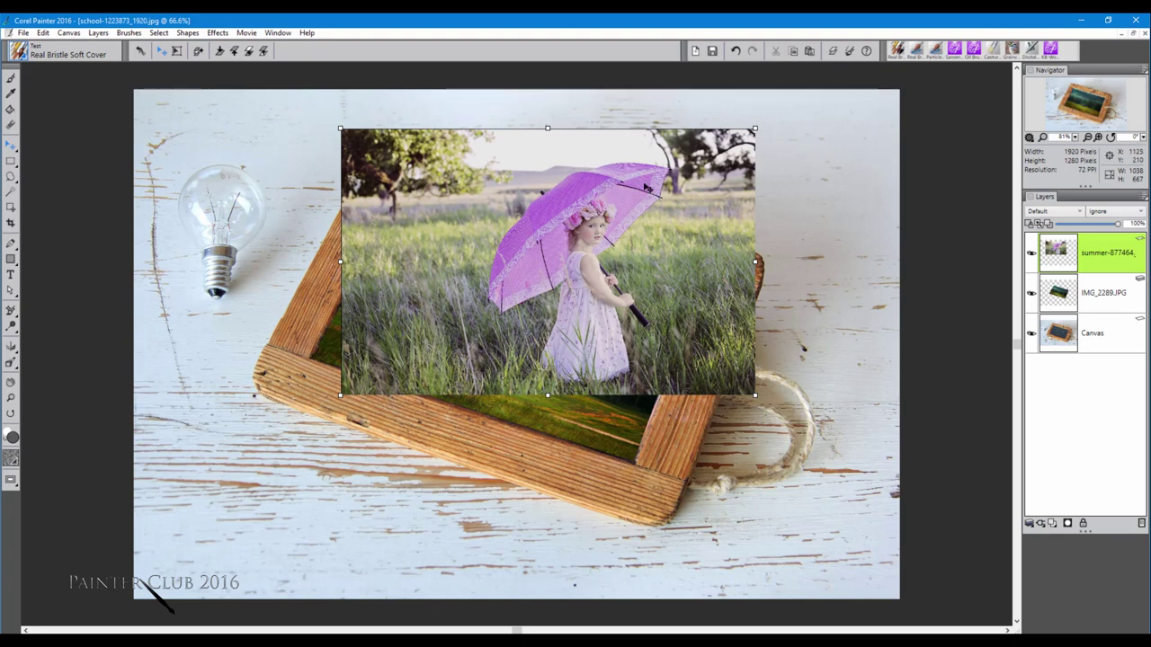
Convert the summer-877464 reference layer to a default layer and flip it horizontally.
{"action": "right_click", "coordinate": [1121, 253]}
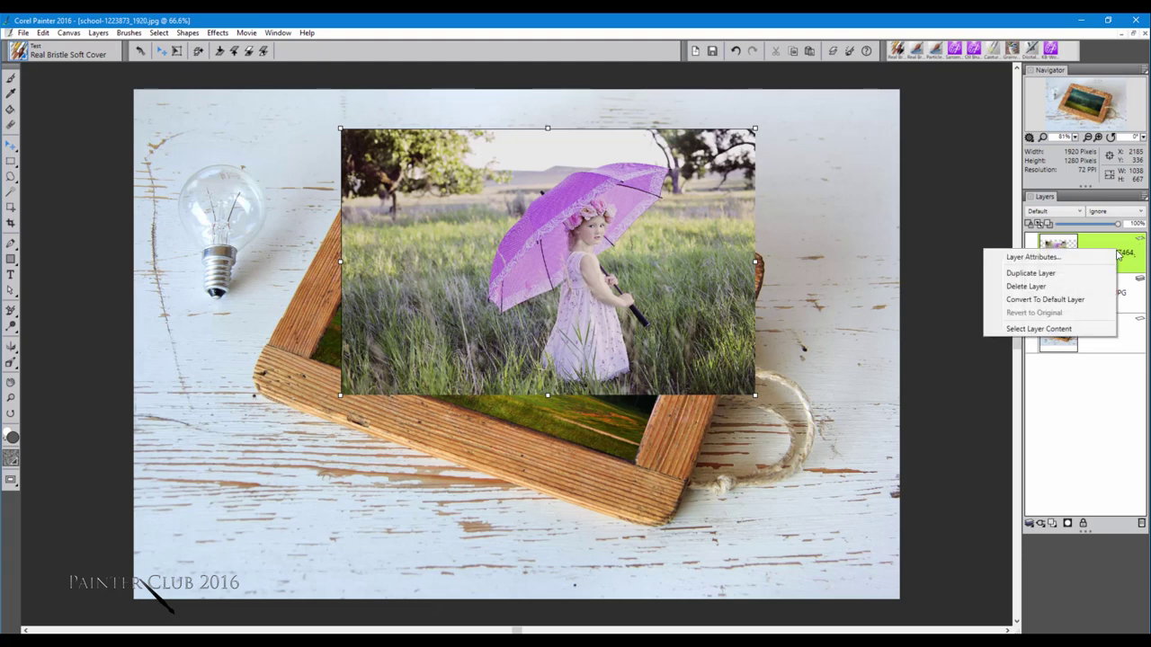
{"action": "left_click", "coordinate": [1077, 302]}
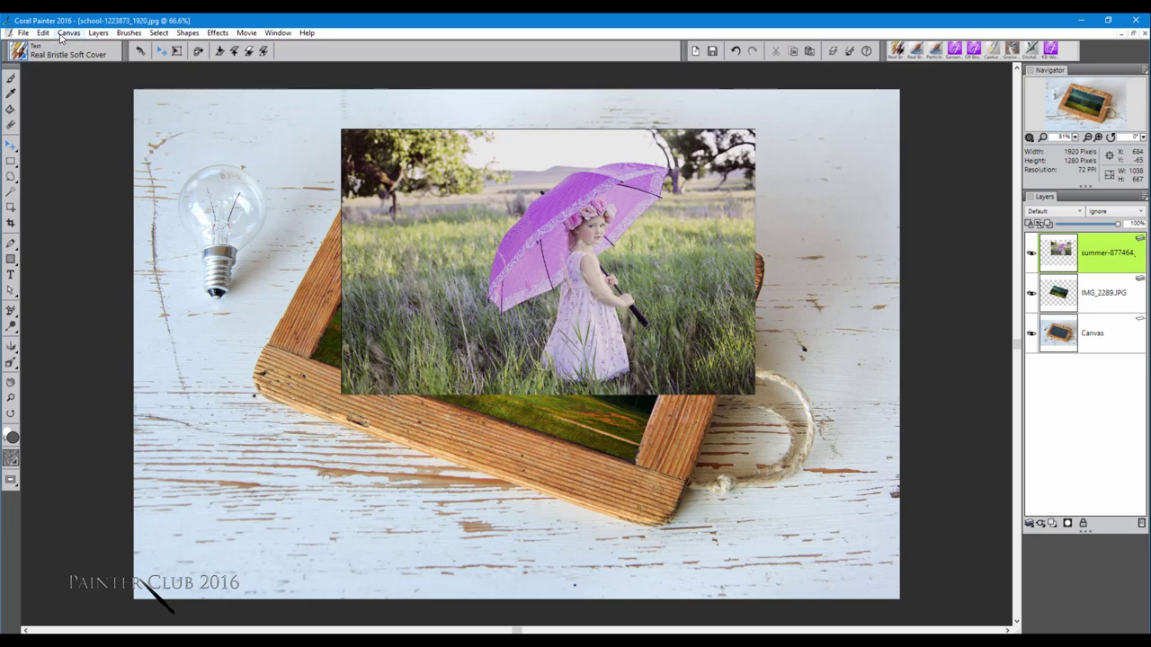
{"action": "left_click", "coordinate": [44, 34]}
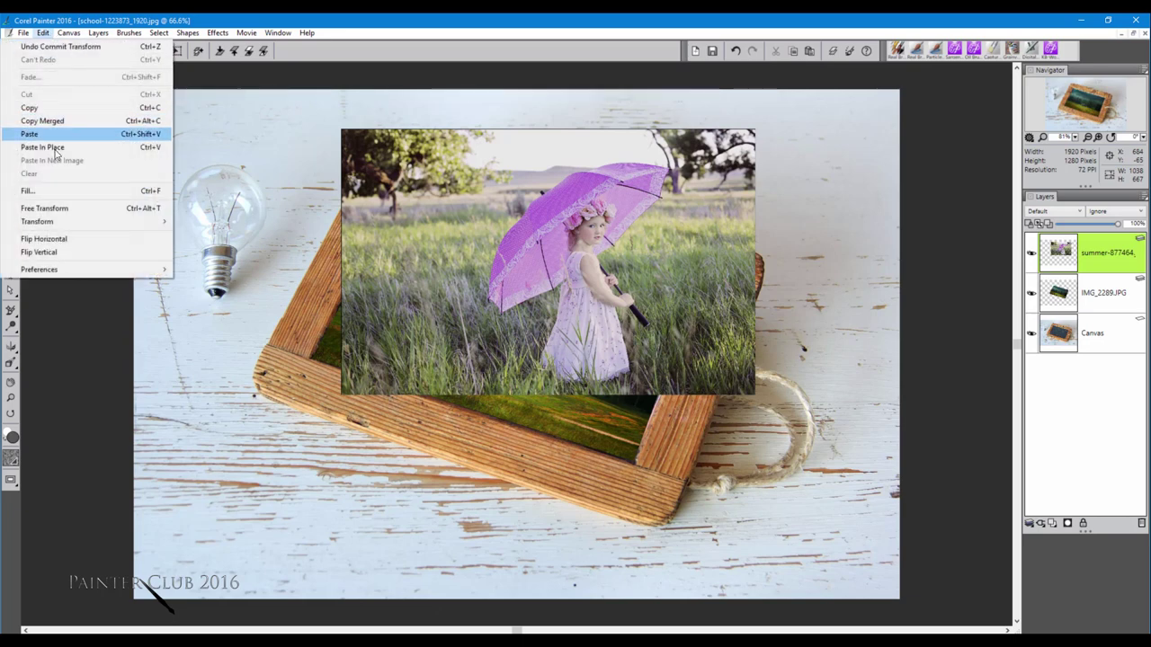
{"action": "left_click", "coordinate": [44, 240]}
Reposition the umbrella girl image over the frame's right side and enlarge it proportionally to about 1115 x 716 pixels.
{"action": "left_click_drag", "start_coordinate": [545, 276], "coordinate": [599, 339]}
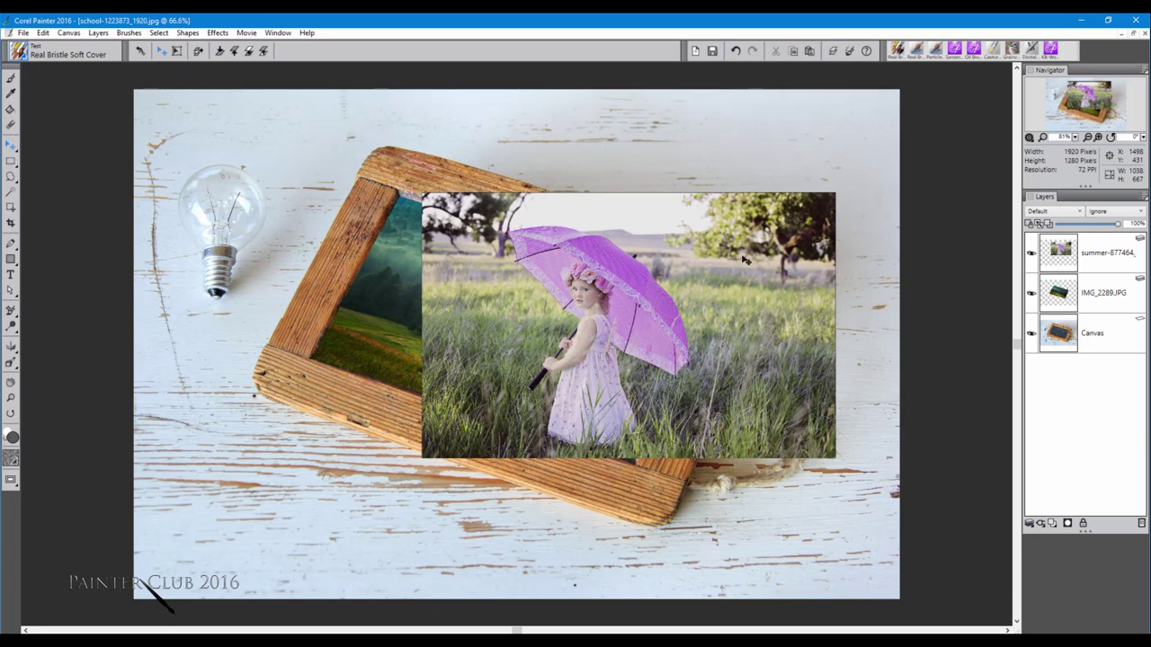
{"action": "left_click", "coordinate": [179, 55]}
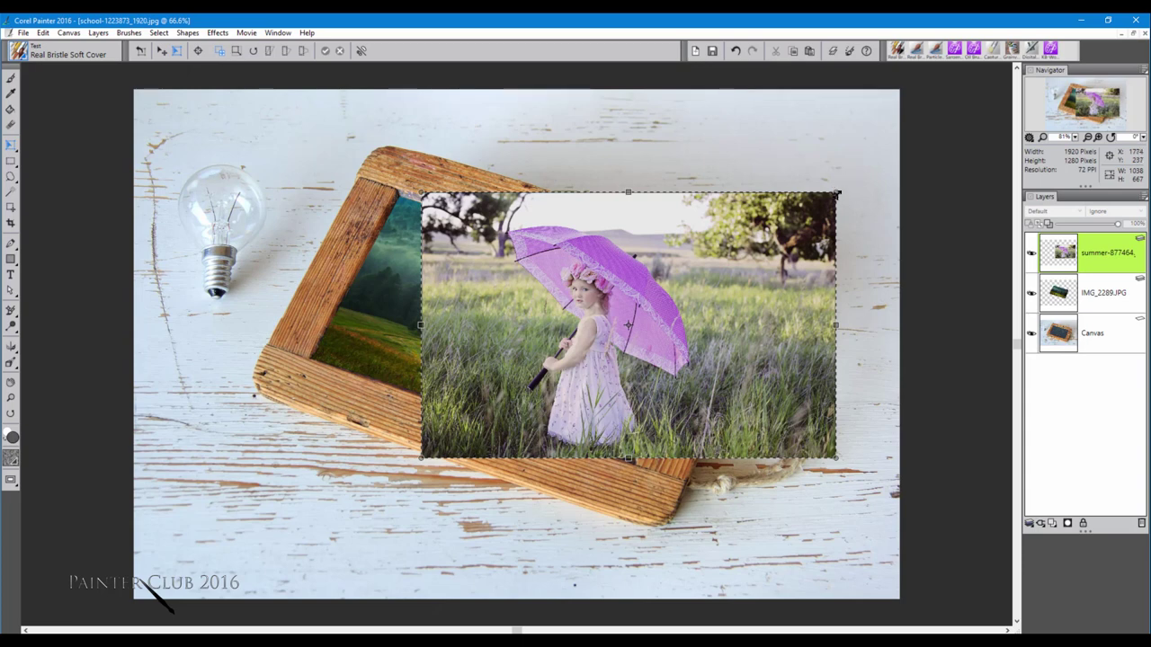
{"action": "left_click_drag", "start_coordinate": [836, 190], "coordinate": [857, 155]}
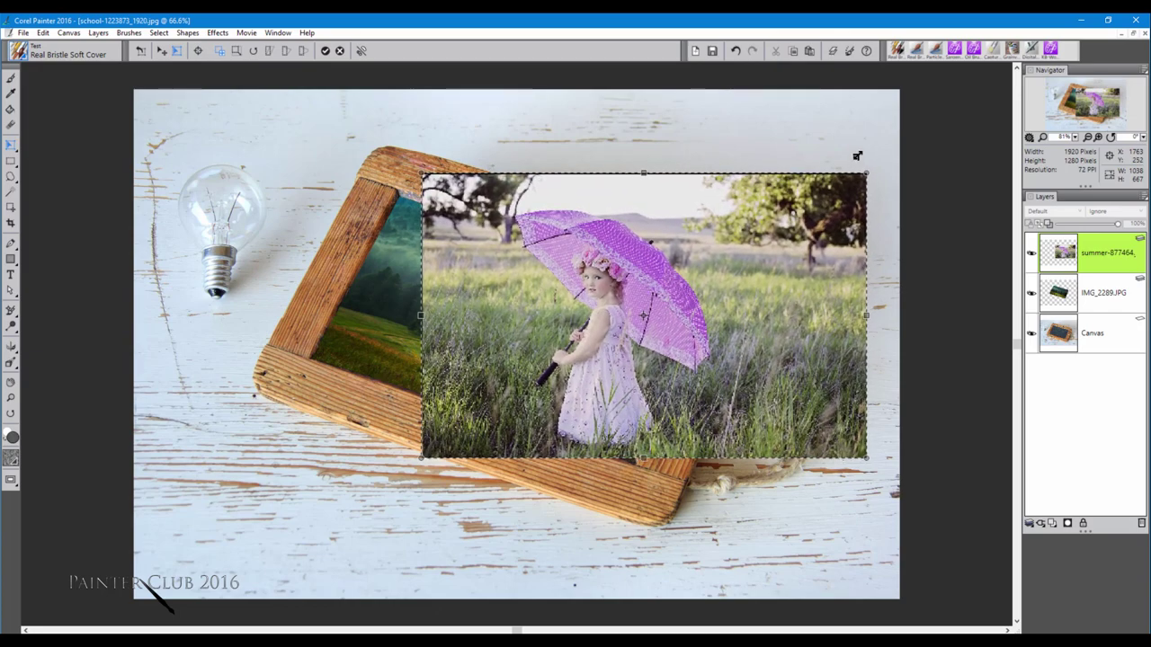
{"action": "left_click_drag", "start_coordinate": [627, 273], "coordinate": [612, 293]}
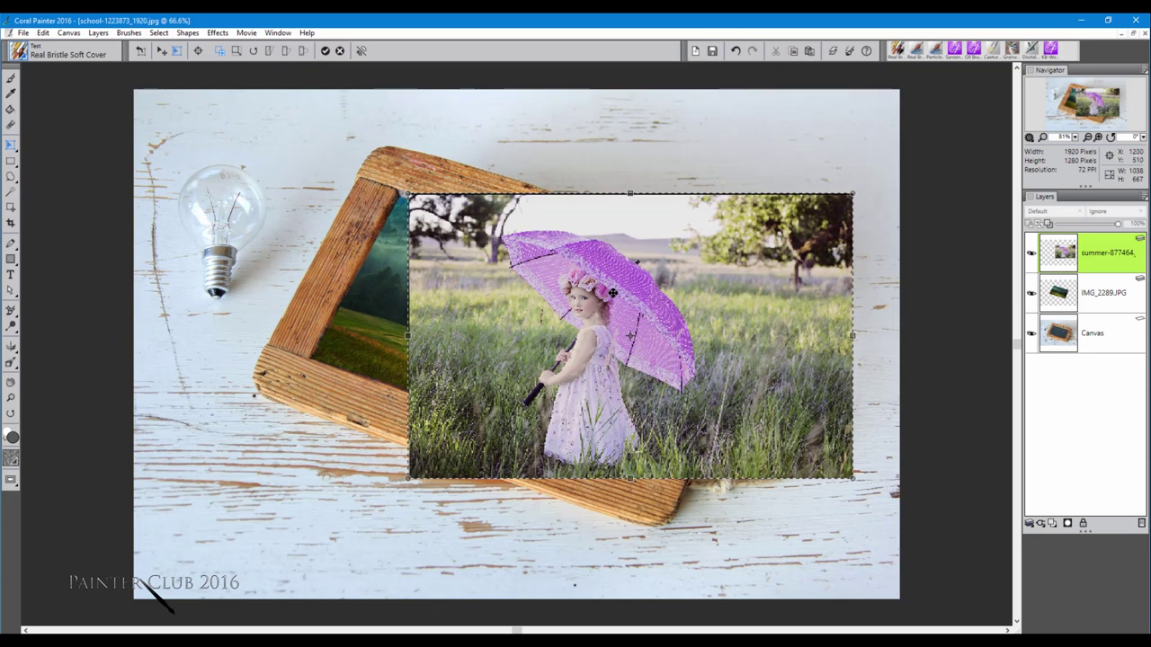
{"action": "left_click_drag", "start_coordinate": [643, 295], "coordinate": [647, 293]}
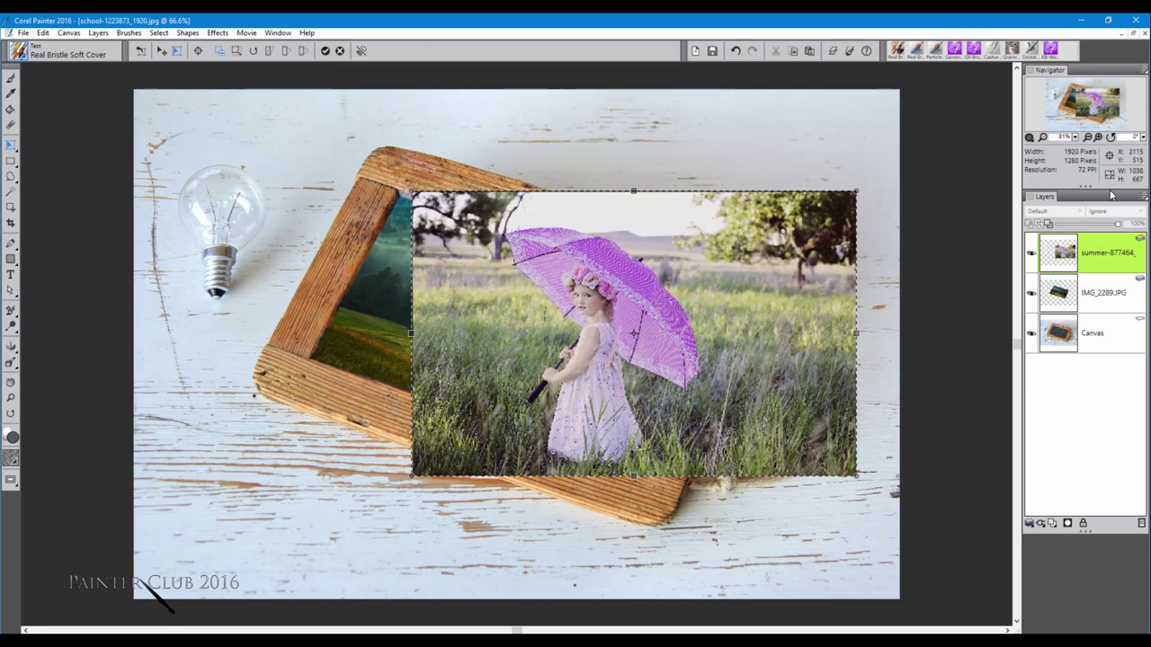
{"action": "left_click", "coordinate": [326, 51]}
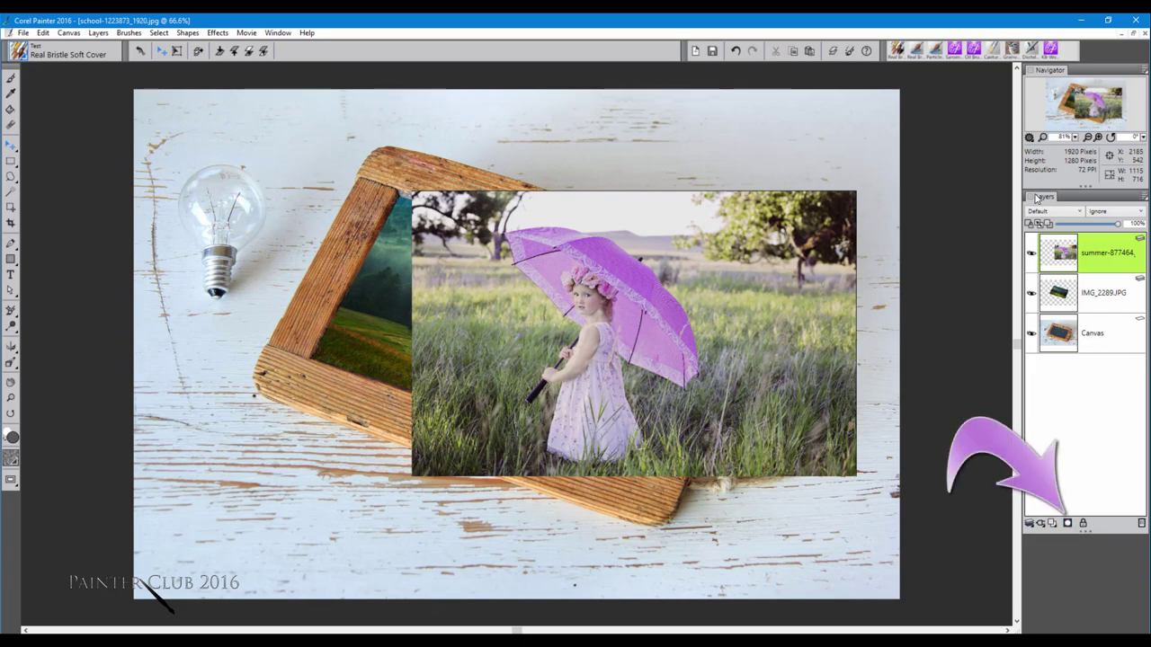
Add a layer mask to the summer-877464 layer and activate the Brush tool.
{"action": "left_click", "coordinate": [1067, 524]}
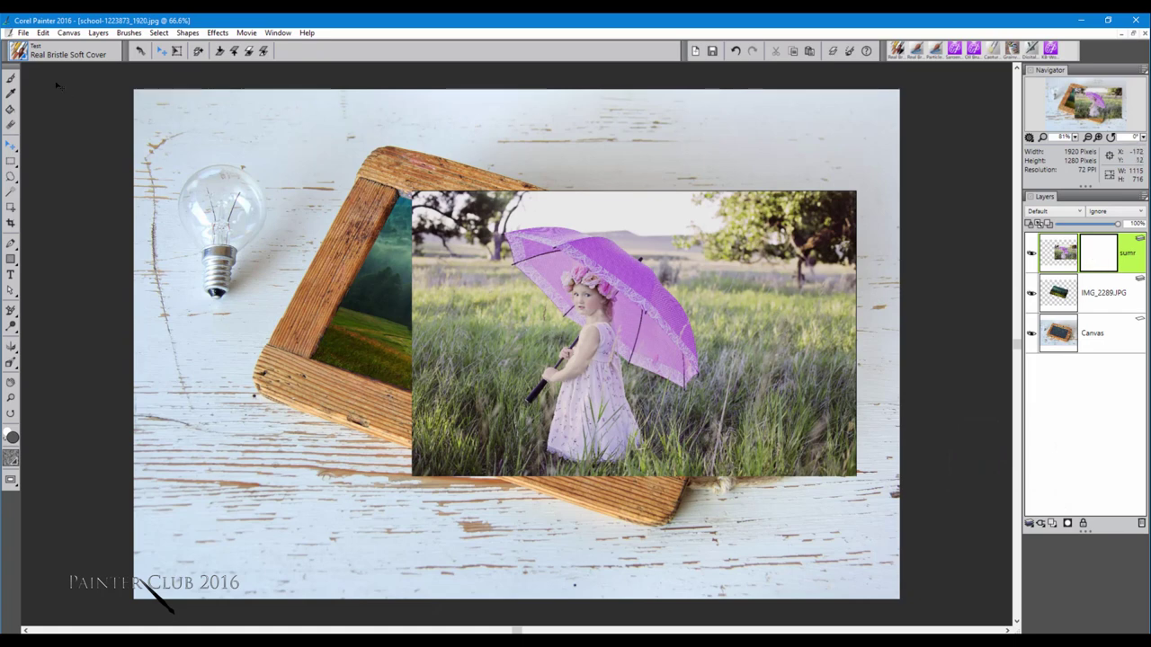
{"action": "left_click", "coordinate": [11, 81]}
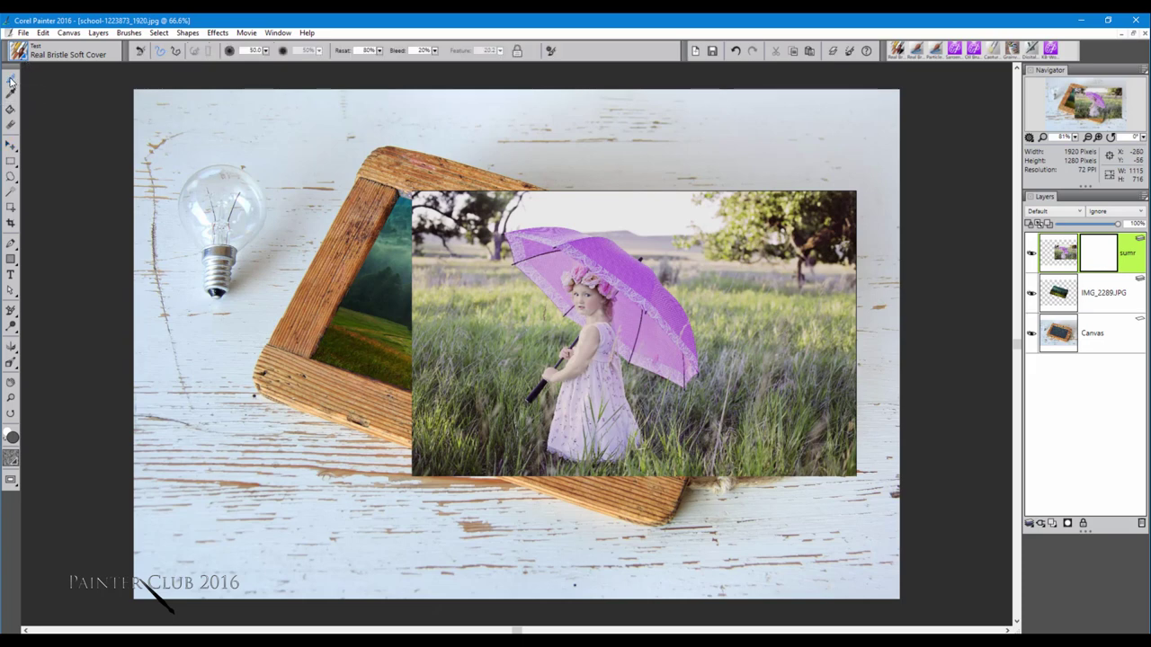
Choose the Detail Airbrush variant from the Airbrushes category.
{"action": "left_click", "coordinate": [18, 51]}
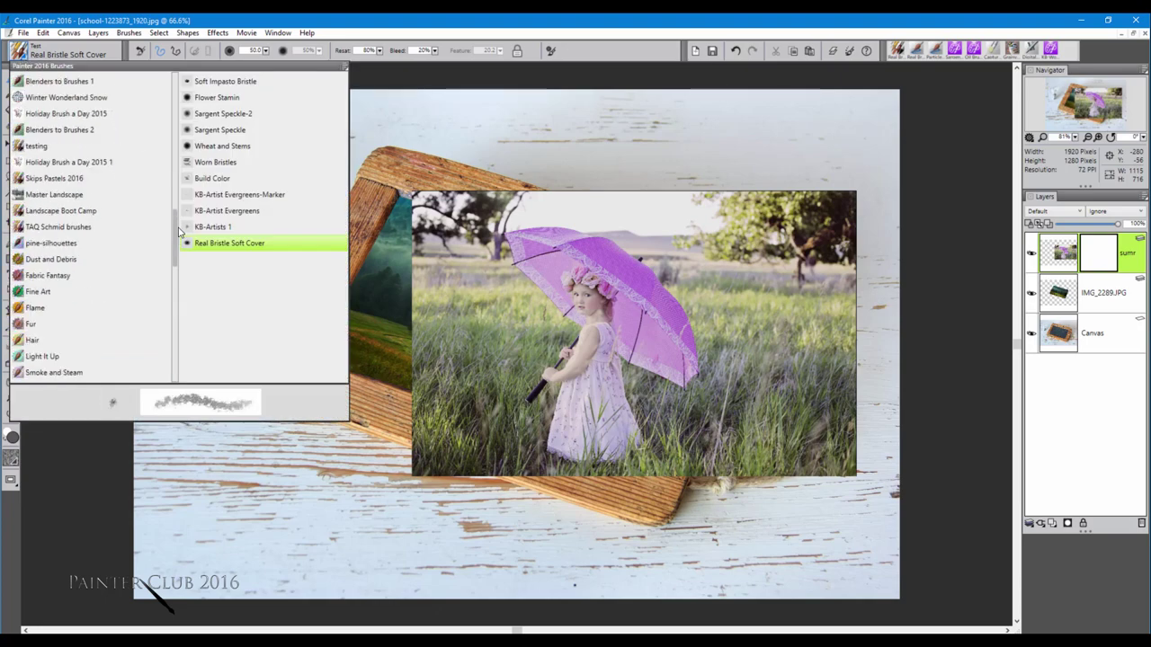
{"action": "left_click_drag", "start_coordinate": [176, 232], "coordinate": [187, 70]}
{"action": "left_click", "coordinate": [52, 99]}
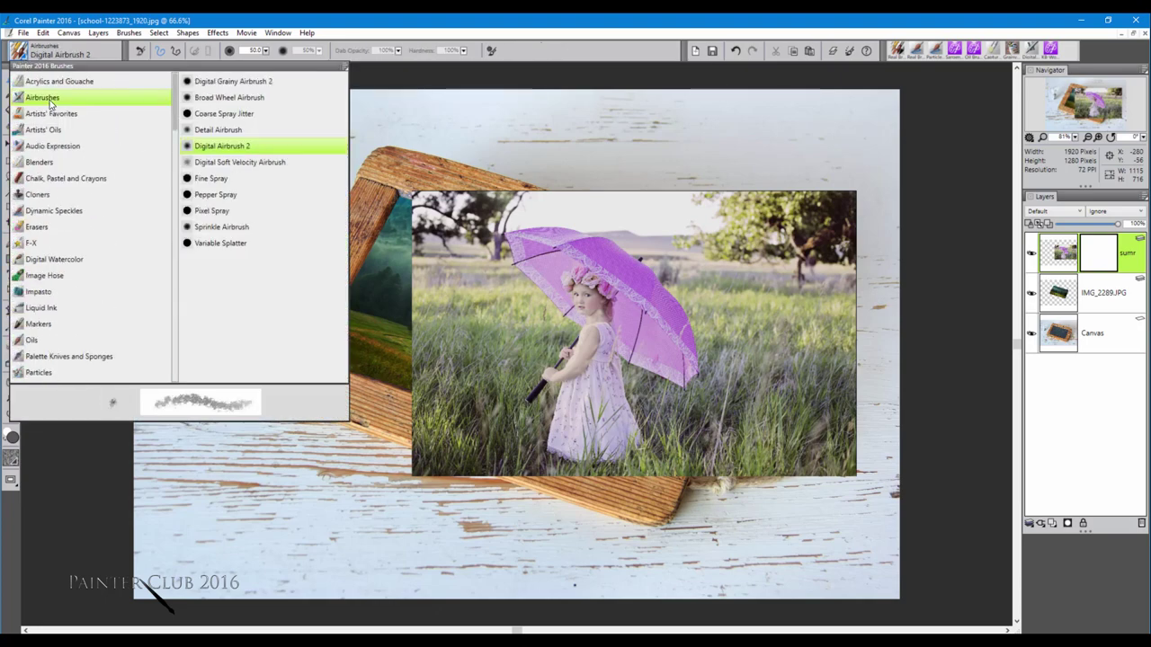
{"action": "left_click", "coordinate": [216, 131]}
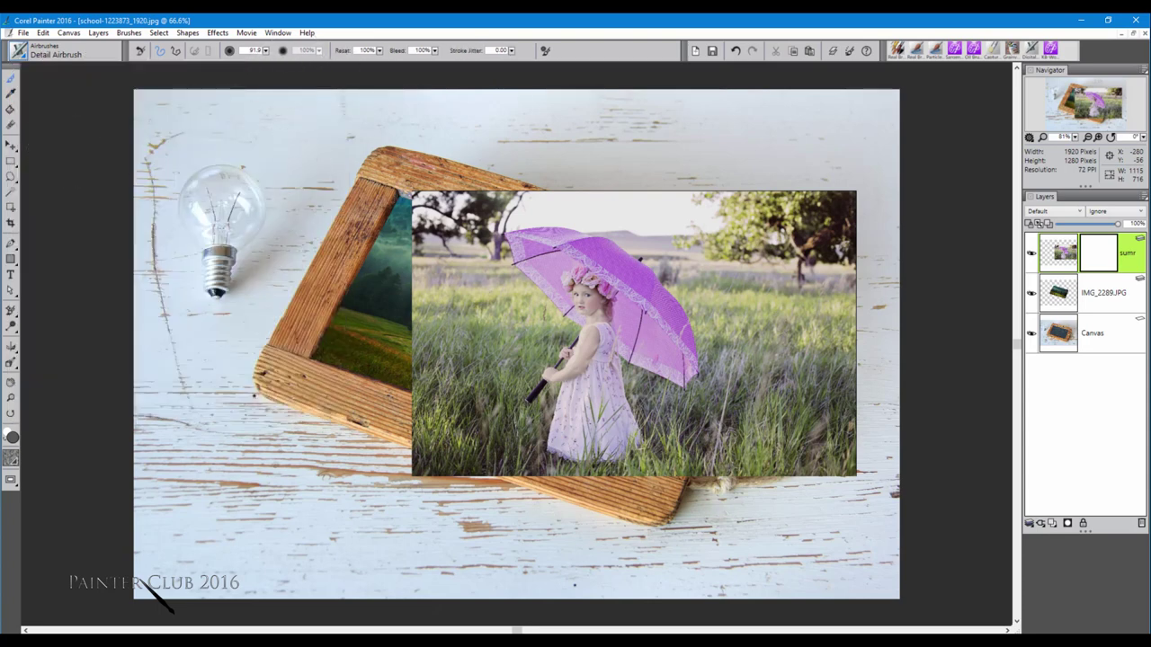
Set the paint color to black and paint on the layer mask to hide the field around the girl and her umbrella.
{"action": "key", "text": "ctrl+1"}
{"action": "left_click_drag", "start_coordinate": [120, 160], "coordinate": [145, 120]}
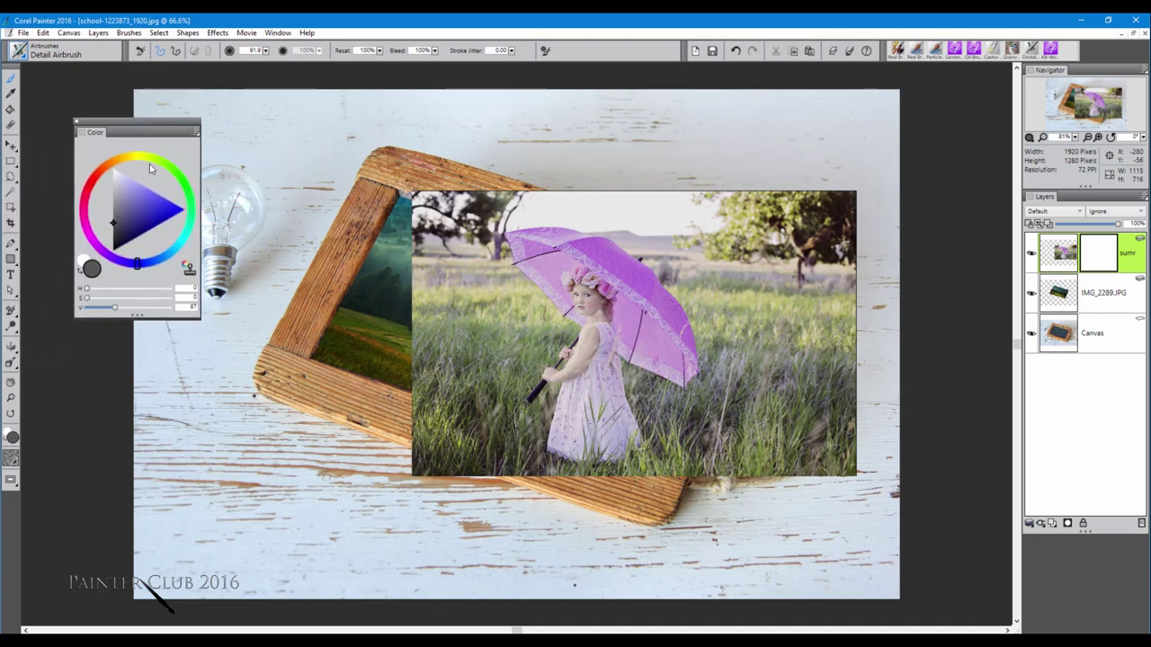
{"action": "left_click_drag", "start_coordinate": [144, 216], "coordinate": [114, 256]}
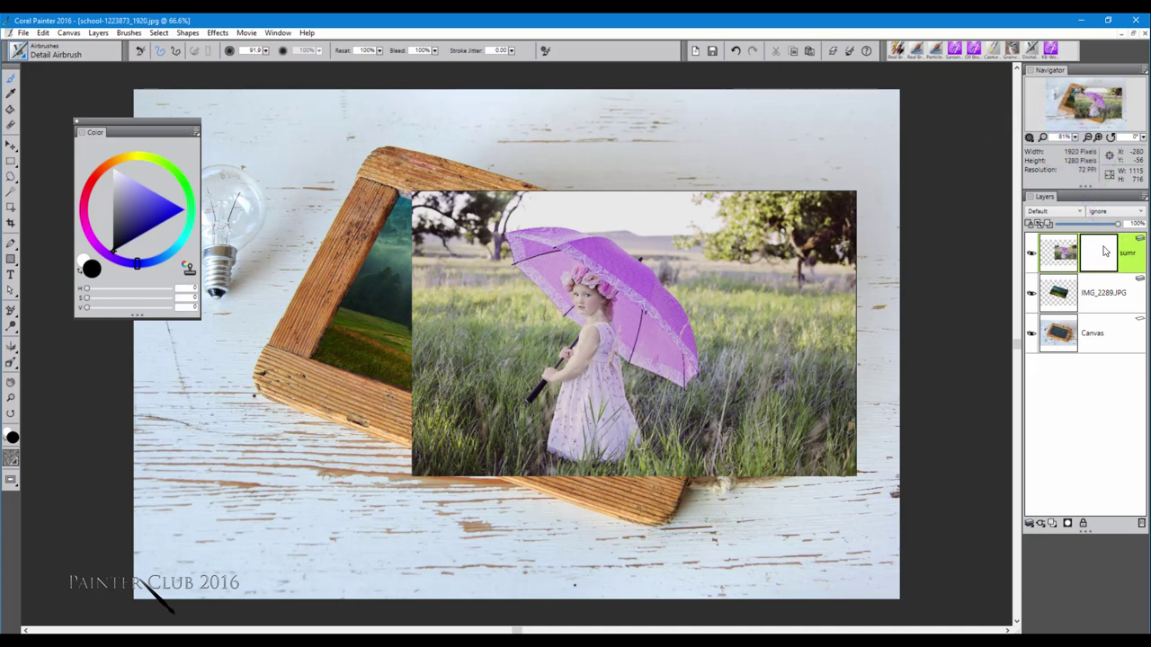
{"action": "mouse_move", "coordinate": [817, 378]}
{"action": "left_mouse_down"}
{"action": "mouse_move", "coordinate": [790, 450]}
{"action": "mouse_move", "coordinate": [803, 432]}
{"action": "mouse_move", "coordinate": [818, 476]}
{"action": "mouse_move", "coordinate": [726, 460]}
{"action": "mouse_move", "coordinate": [704, 476]}
{"action": "mouse_move", "coordinate": [848, 391]}
{"action": "mouse_move", "coordinate": [816, 325]}
{"action": "mouse_move", "coordinate": [801, 335]}
{"action": "mouse_move", "coordinate": [816, 261]}
{"action": "mouse_move", "coordinate": [854, 261]}
{"action": "mouse_move", "coordinate": [854, 276]}
{"action": "mouse_move", "coordinate": [818, 203]}
{"action": "mouse_move", "coordinate": [780, 258]}
{"action": "mouse_move", "coordinate": [710, 205]}
{"action": "mouse_move", "coordinate": [587, 185]}
{"action": "mouse_move", "coordinate": [392, 198]}
{"action": "mouse_move", "coordinate": [395, 266]}
{"action": "mouse_move", "coordinate": [419, 331]}
{"action": "mouse_move", "coordinate": [454, 352]}
{"action": "mouse_move", "coordinate": [445, 321]}
{"action": "mouse_move", "coordinate": [424, 406]}
{"action": "mouse_move", "coordinate": [459, 442]}
{"action": "mouse_move", "coordinate": [466, 481]}
{"action": "mouse_move", "coordinate": [410, 459]}
{"action": "mouse_move", "coordinate": [524, 493]}
{"action": "mouse_move", "coordinate": [641, 493]}
{"action": "mouse_move", "coordinate": [663, 483]}
{"action": "mouse_move", "coordinate": [571, 495]}
{"action": "mouse_move", "coordinate": [502, 484]}
{"action": "mouse_move", "coordinate": [686, 474]}
{"action": "mouse_move", "coordinate": [700, 446]}
{"action": "mouse_move", "coordinate": [751, 425]}
{"action": "mouse_move", "coordinate": [767, 382]}
{"action": "mouse_move", "coordinate": [767, 288]}
{"action": "mouse_move", "coordinate": [727, 238]}
{"action": "mouse_move", "coordinate": [715, 261]}
{"action": "mouse_move", "coordinate": [704, 255]}
{"action": "mouse_move", "coordinate": [735, 284]}
{"action": "mouse_move", "coordinate": [757, 355]}
{"action": "mouse_move", "coordinate": [726, 296]}
{"action": "mouse_move", "coordinate": [766, 361]}
{"action": "mouse_move", "coordinate": [659, 224]}
{"action": "mouse_move", "coordinate": [610, 197]}
{"action": "mouse_move", "coordinate": [534, 193]}
{"action": "mouse_move", "coordinate": [555, 189]}
{"action": "mouse_move", "coordinate": [455, 200]}
{"action": "mouse_move", "coordinate": [650, 193]}
{"action": "mouse_move", "coordinate": [551, 186]}
{"action": "mouse_move", "coordinate": [645, 210]}
{"action": "mouse_move", "coordinate": [692, 243]}
{"action": "mouse_move", "coordinate": [661, 228]}
{"action": "mouse_move", "coordinate": [719, 289]}
{"action": "mouse_move", "coordinate": [685, 252]}
{"action": "mouse_move", "coordinate": [593, 211]}
{"action": "mouse_move", "coordinate": [719, 288]}
{"action": "mouse_move", "coordinate": [736, 327]}
{"action": "mouse_move", "coordinate": [692, 270]}
{"action": "mouse_move", "coordinate": [710, 283]}
{"action": "mouse_move", "coordinate": [737, 395]}
{"action": "mouse_move", "coordinate": [698, 436]}
{"action": "mouse_move", "coordinate": [500, 461]}
{"action": "mouse_move", "coordinate": [476, 382]}
{"action": "mouse_move", "coordinate": [514, 321]}
{"action": "mouse_move", "coordinate": [475, 385]}
{"action": "mouse_move", "coordinate": [503, 431]}
{"action": "mouse_move", "coordinate": [676, 476]}
{"action": "mouse_move", "coordinate": [670, 409]}
{"action": "mouse_move", "coordinate": [697, 414]}
{"action": "mouse_move", "coordinate": [738, 368]}
{"action": "mouse_move", "coordinate": [695, 273]}
{"action": "left_mouse_up"}
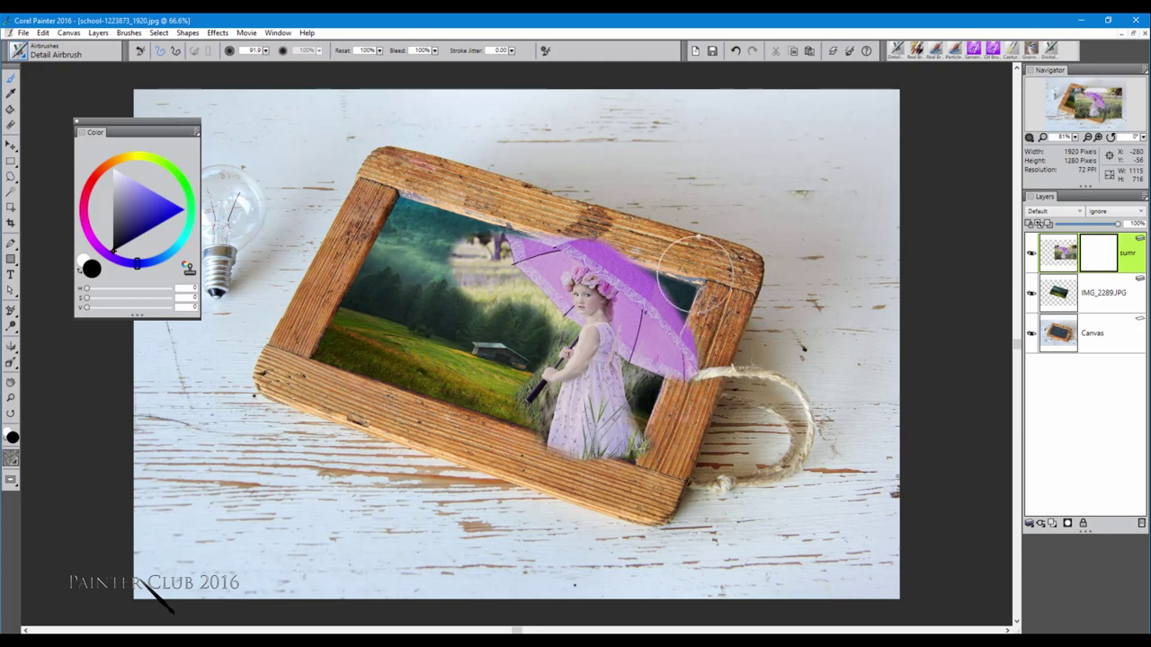
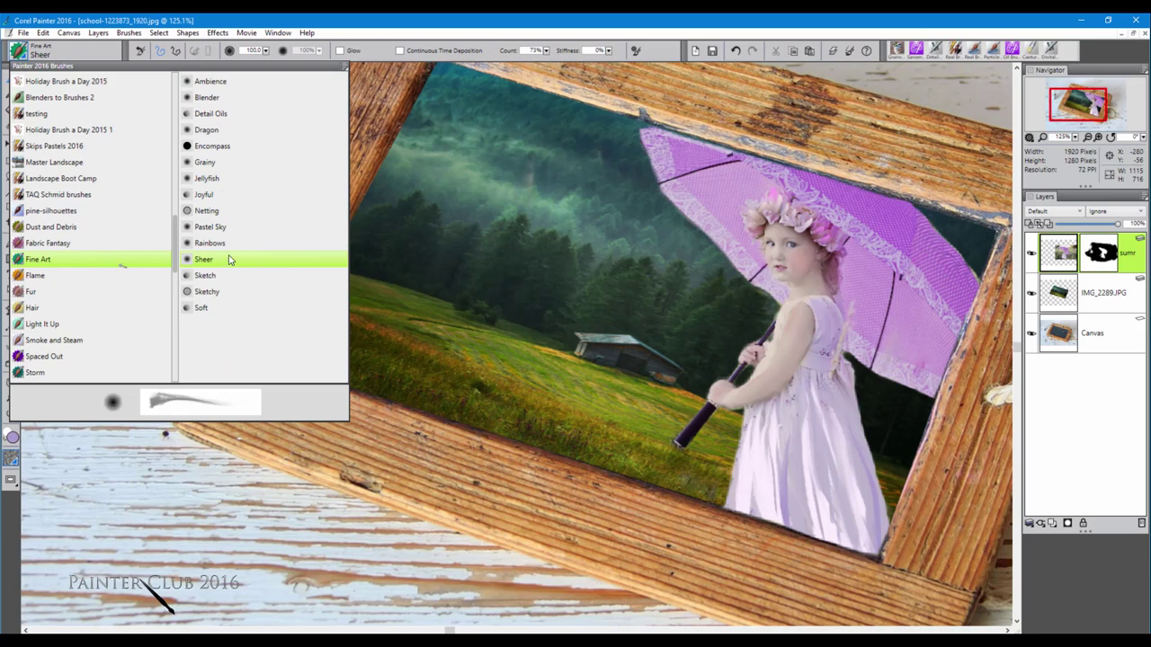
Try a lavender stroke with the Fine Art Sheer brush across the girl's dress and undo it.
{"action": "left_click", "coordinate": [207, 264]}
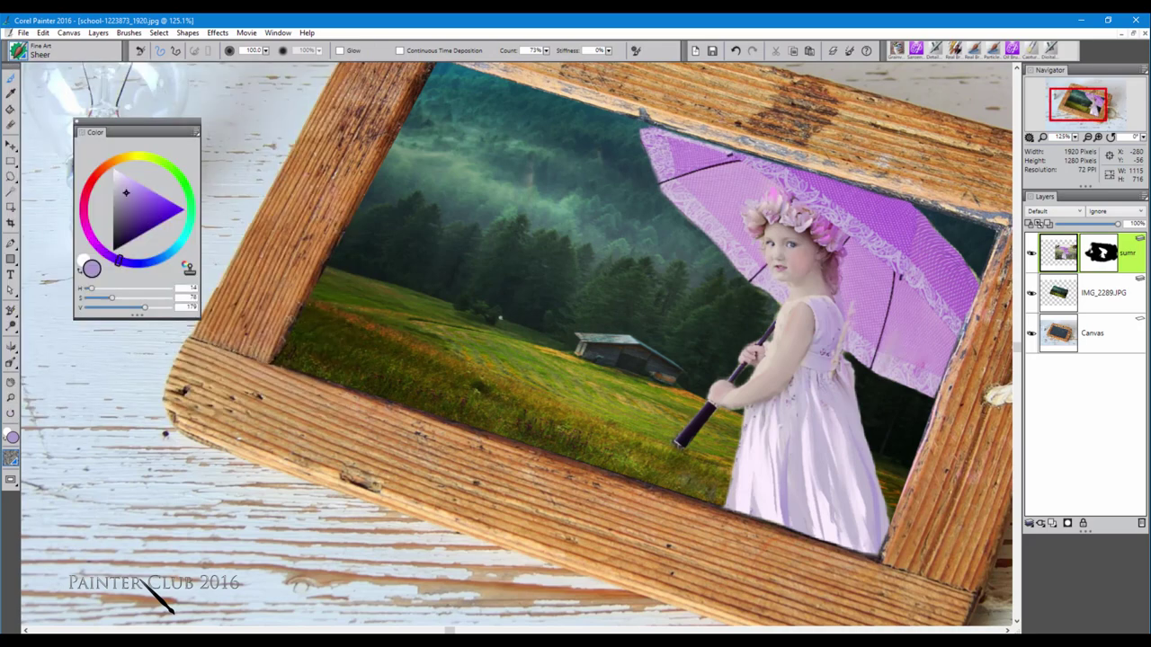
{"action": "left_click_drag", "start_coordinate": [746, 414], "coordinate": [935, 633]}
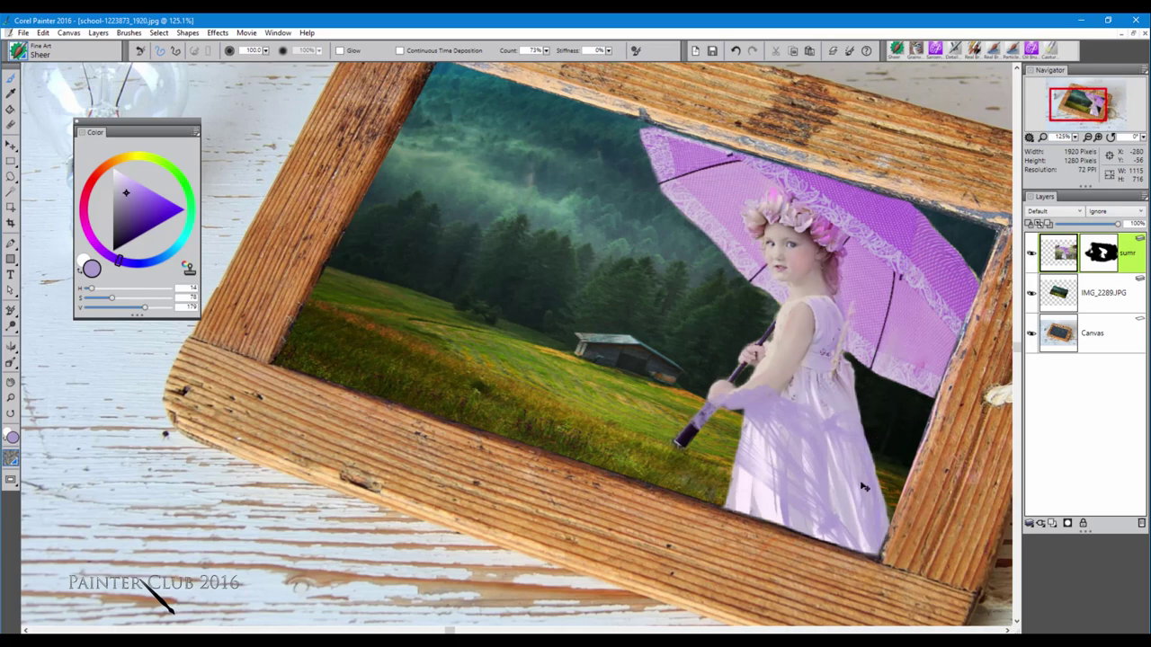
{"action": "key", "text": "ctrl+z"}
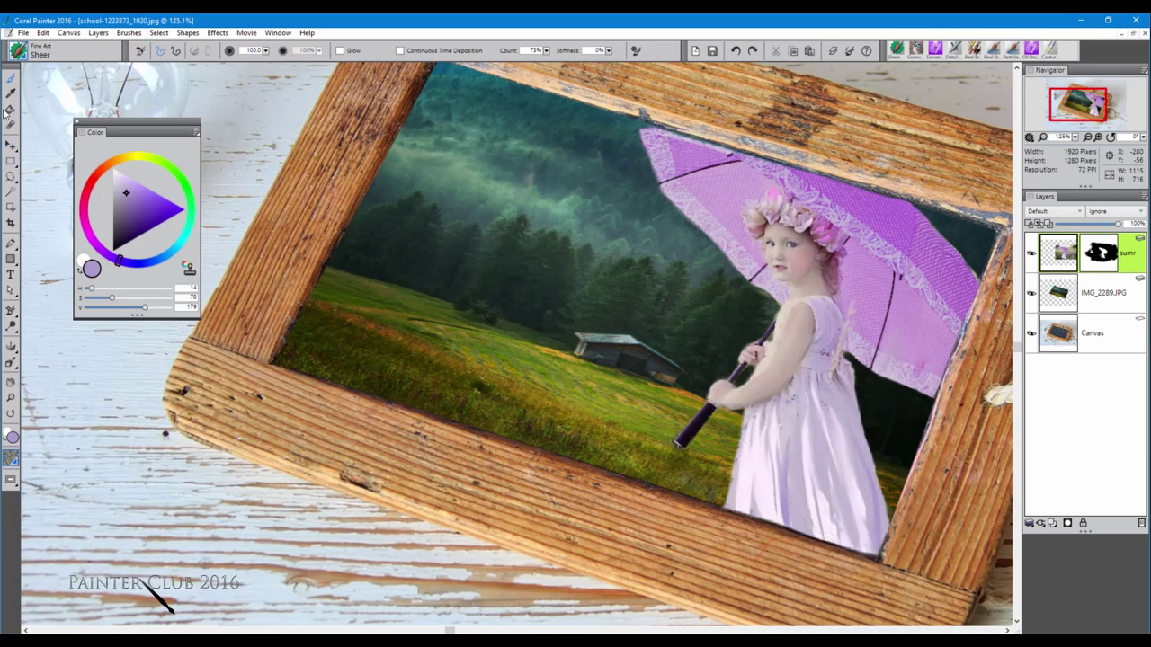
Try sweeping white strokes over the girl's dress, arm and umbrella with the Fine Art Encompass brush.
{"action": "left_click", "coordinate": [43, 52]}
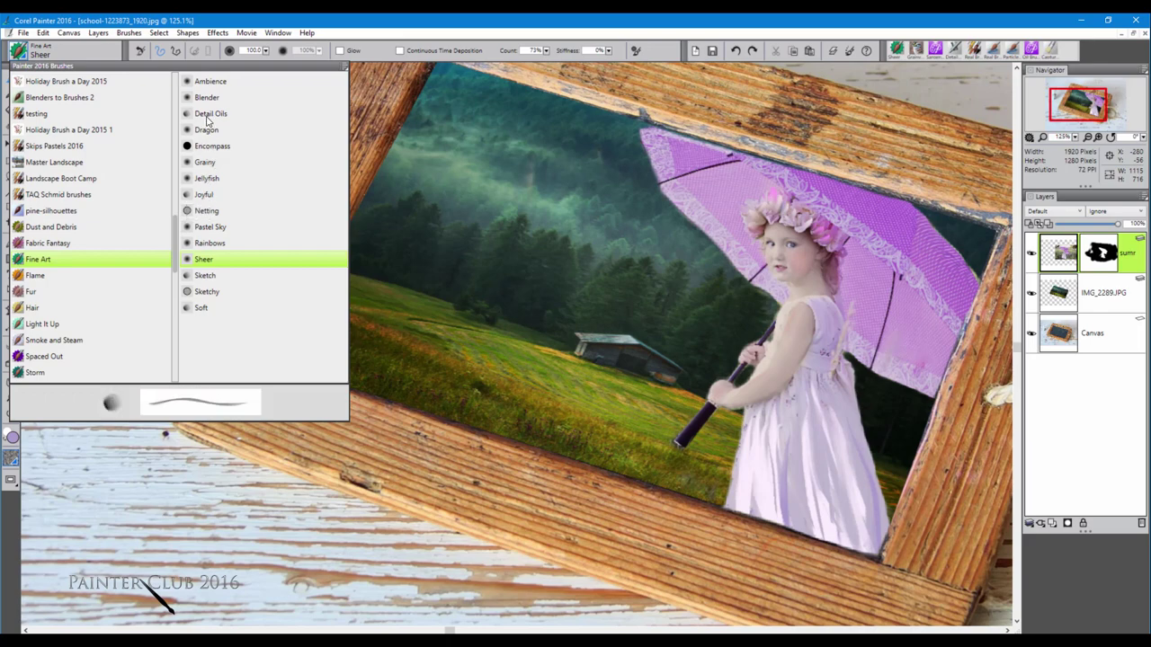
{"action": "left_click", "coordinate": [206, 147]}
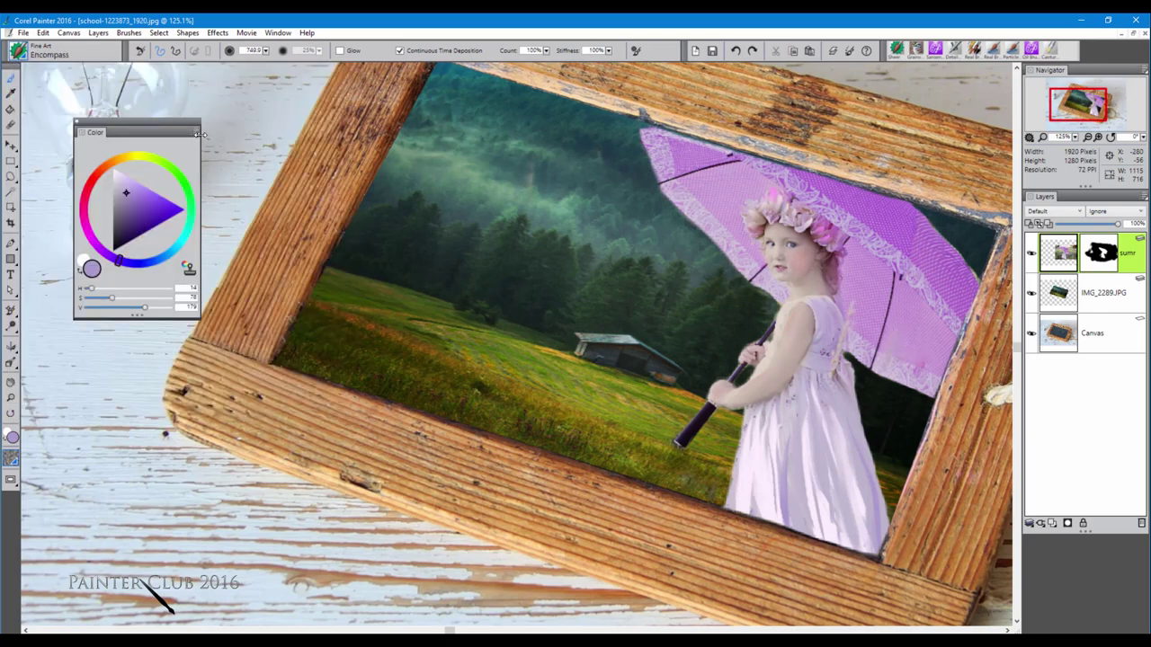
{"action": "mouse_move", "coordinate": [126, 192]}
{"action": "left_mouse_down"}
{"action": "mouse_move", "coordinate": [140, 190]}
{"action": "mouse_move", "coordinate": [111, 171]}
{"action": "left_mouse_up"}
{"action": "mouse_move", "coordinate": [841, 315]}
{"action": "left_mouse_down"}
{"action": "mouse_move", "coordinate": [935, 382]}
{"action": "mouse_move", "coordinate": [836, 490]}
{"action": "left_mouse_up"}
{"action": "left_click_drag", "start_coordinate": [845, 346], "coordinate": [870, 512]}
{"action": "mouse_move", "coordinate": [845, 422]}
{"action": "left_mouse_down"}
{"action": "mouse_move", "coordinate": [903, 368]}
{"action": "mouse_move", "coordinate": [917, 320]}
{"action": "mouse_move", "coordinate": [890, 254]}
{"action": "mouse_move", "coordinate": [975, 279]}
{"action": "left_mouse_up"}
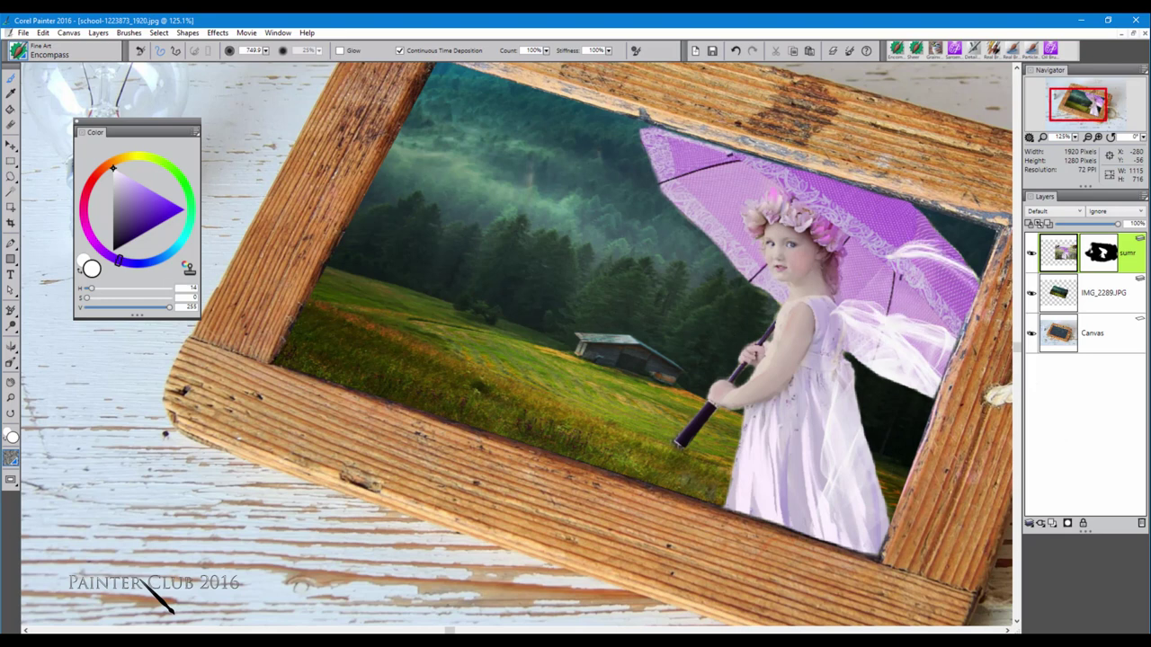
{"action": "mouse_move", "coordinate": [845, 315]}
{"action": "left_mouse_down"}
{"action": "mouse_move", "coordinate": [809, 468]}
{"action": "mouse_move", "coordinate": [814, 315]}
{"action": "left_mouse_up"}
{"action": "left_click_drag", "start_coordinate": [795, 400], "coordinate": [750, 350]}
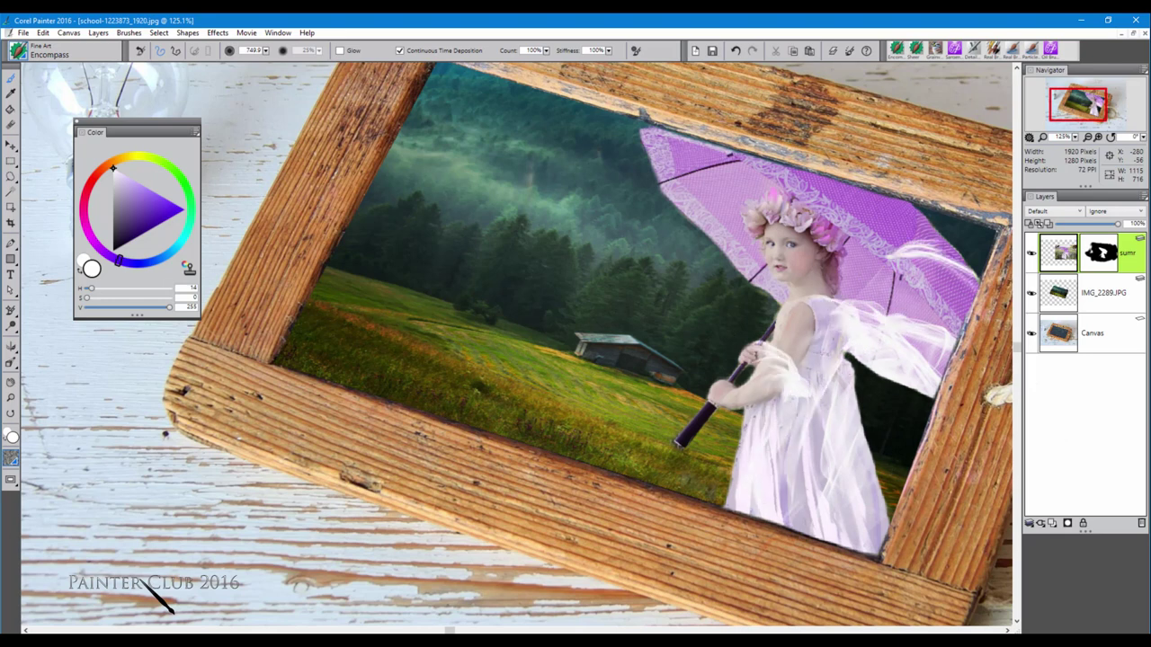
{"action": "left_click_drag", "start_coordinate": [796, 396], "coordinate": [845, 535]}
{"action": "left_click_drag", "start_coordinate": [862, 355], "coordinate": [894, 553]}
{"action": "left_click_drag", "start_coordinate": [814, 342], "coordinate": [843, 373]}
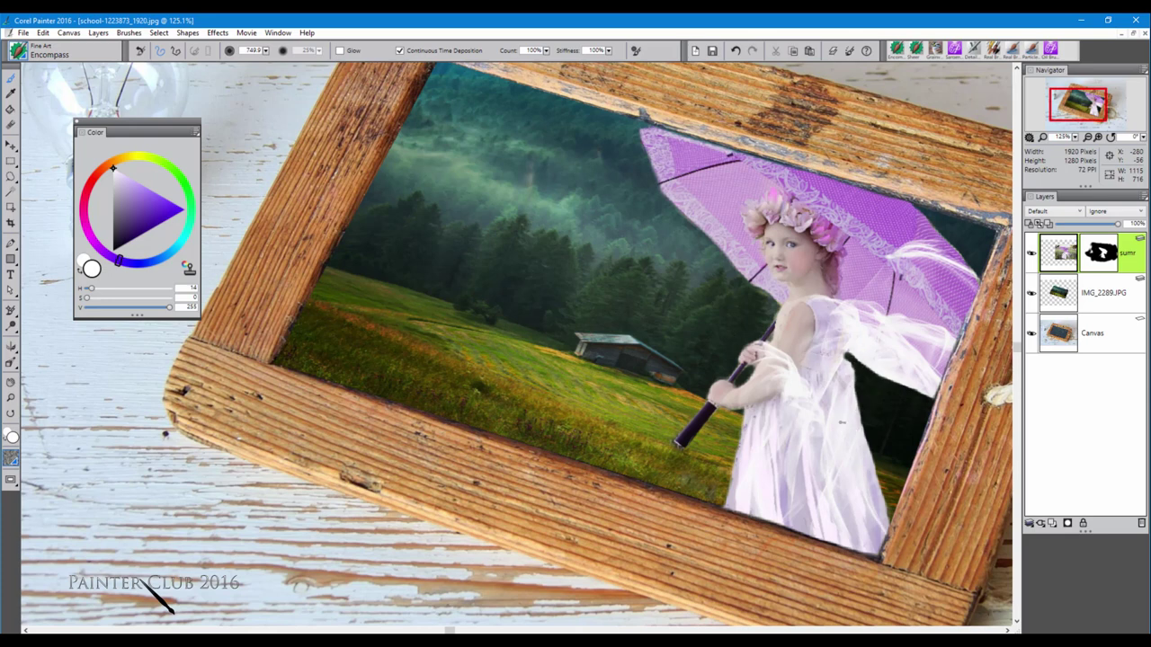
Undo all the white Encompass strokes on the umbrella girl layer.
{"action": "key", "text": "ctrl+z"}
{"action": "key", "text": "ctrl+z"}
{"action": "key", "text": "ctrl+z"}
{"action": "key", "text": "ctrl+z"}
{"action": "key", "text": "ctrl+z"}
{"action": "key", "text": "ctrl+z"}
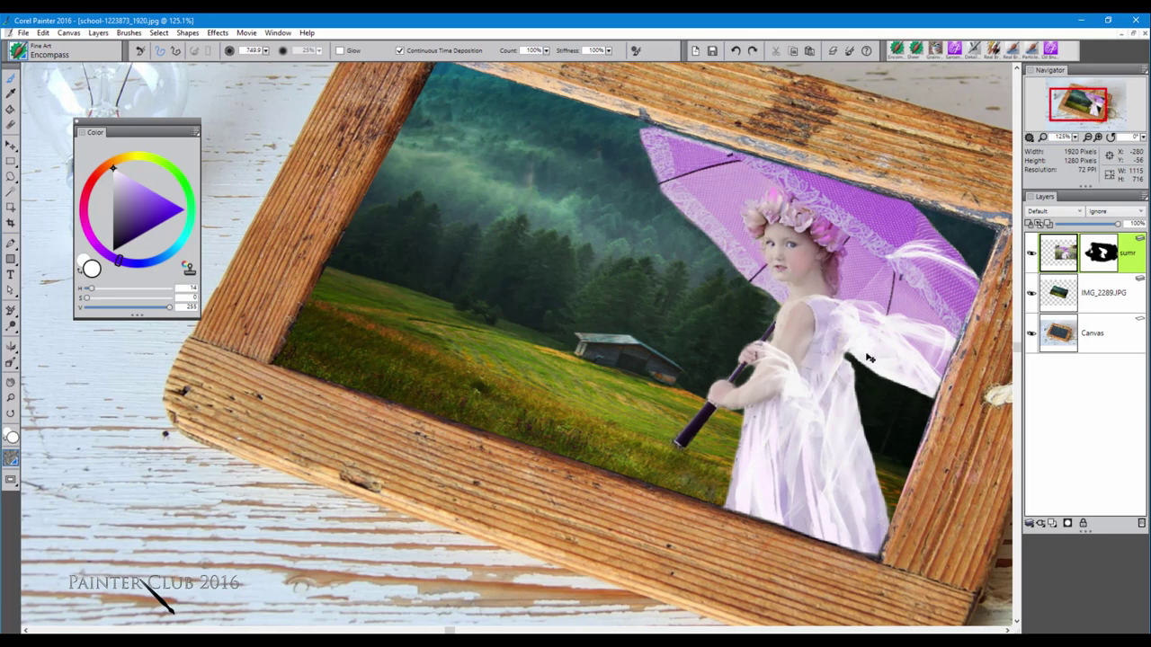
{"action": "key", "text": "ctrl+z"}
{"action": "key", "text": "ctrl+z"}
{"action": "key", "text": "ctrl+z"}
{"action": "key", "text": "ctrl+z"}
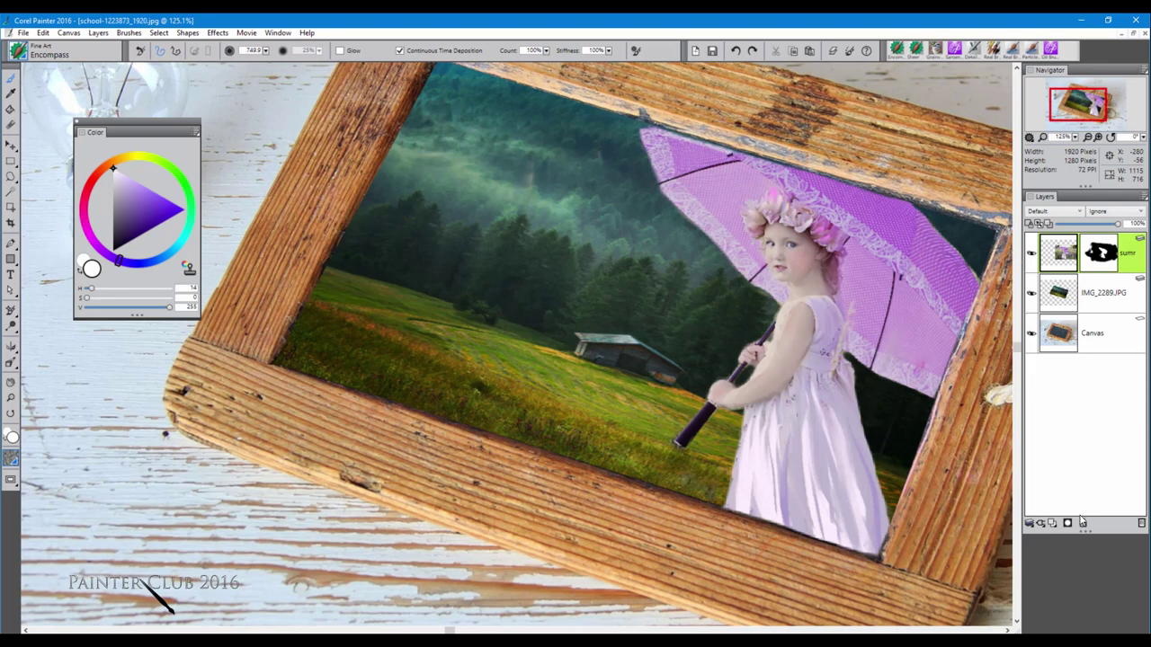
Add a new empty layer above the masked umbrella girl layer.
{"action": "left_click", "coordinate": [1052, 524]}
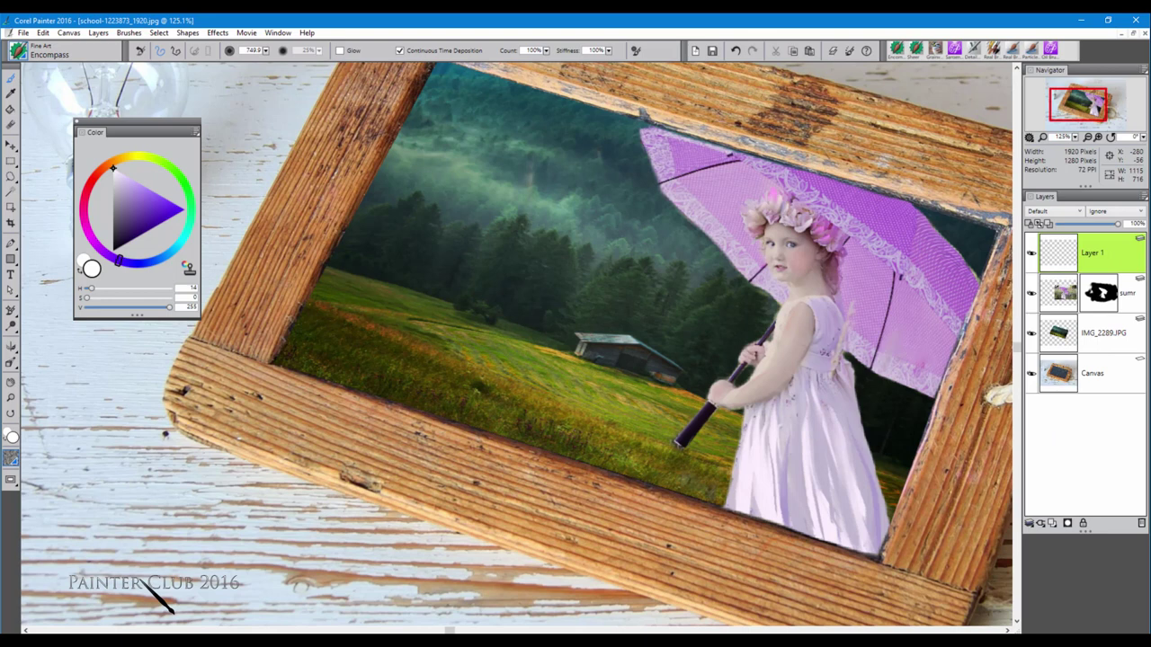
Try white Encompass strokes on the new layer over the dress and umbrella, and undo them all.
{"action": "mouse_move", "coordinate": [845, 328]}
{"action": "left_mouse_down"}
{"action": "mouse_move", "coordinate": [899, 202]}
{"action": "mouse_move", "coordinate": [858, 468]}
{"action": "mouse_move", "coordinate": [885, 557]}
{"action": "left_mouse_up"}
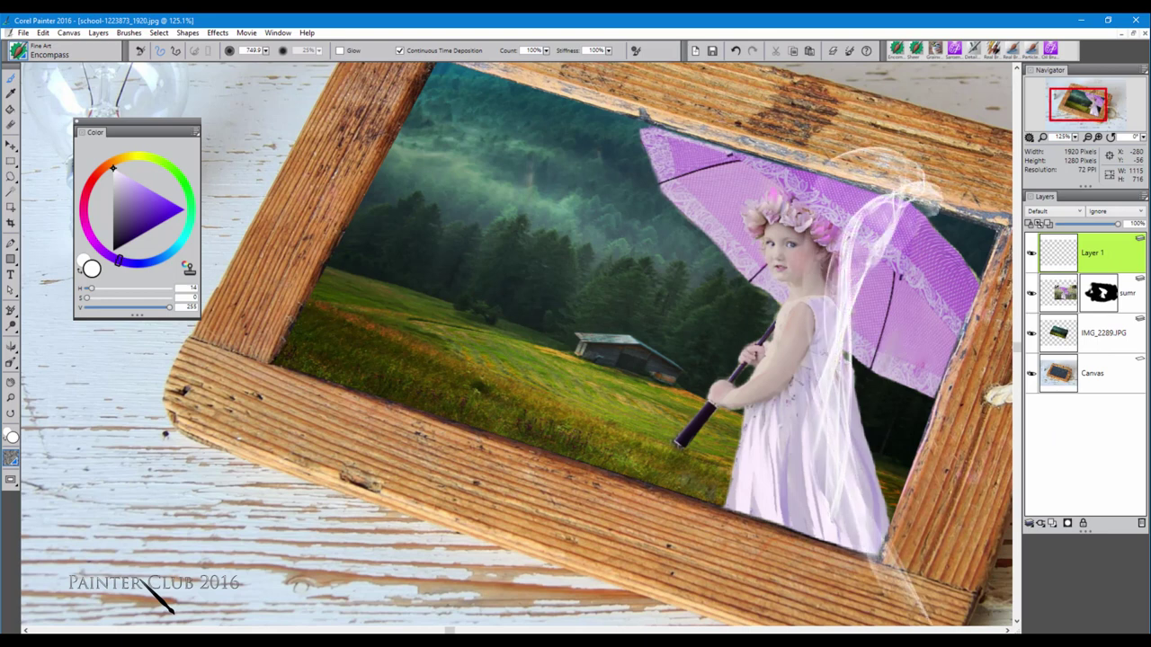
{"action": "mouse_move", "coordinate": [854, 360]}
{"action": "left_mouse_down"}
{"action": "mouse_move", "coordinate": [894, 319]}
{"action": "mouse_move", "coordinate": [863, 296]}
{"action": "left_mouse_up"}
{"action": "left_click_drag", "start_coordinate": [876, 351], "coordinate": [903, 467]}
{"action": "mouse_move", "coordinate": [854, 365]}
{"action": "left_mouse_down"}
{"action": "mouse_move", "coordinate": [818, 396]}
{"action": "mouse_move", "coordinate": [778, 269]}
{"action": "left_mouse_up"}
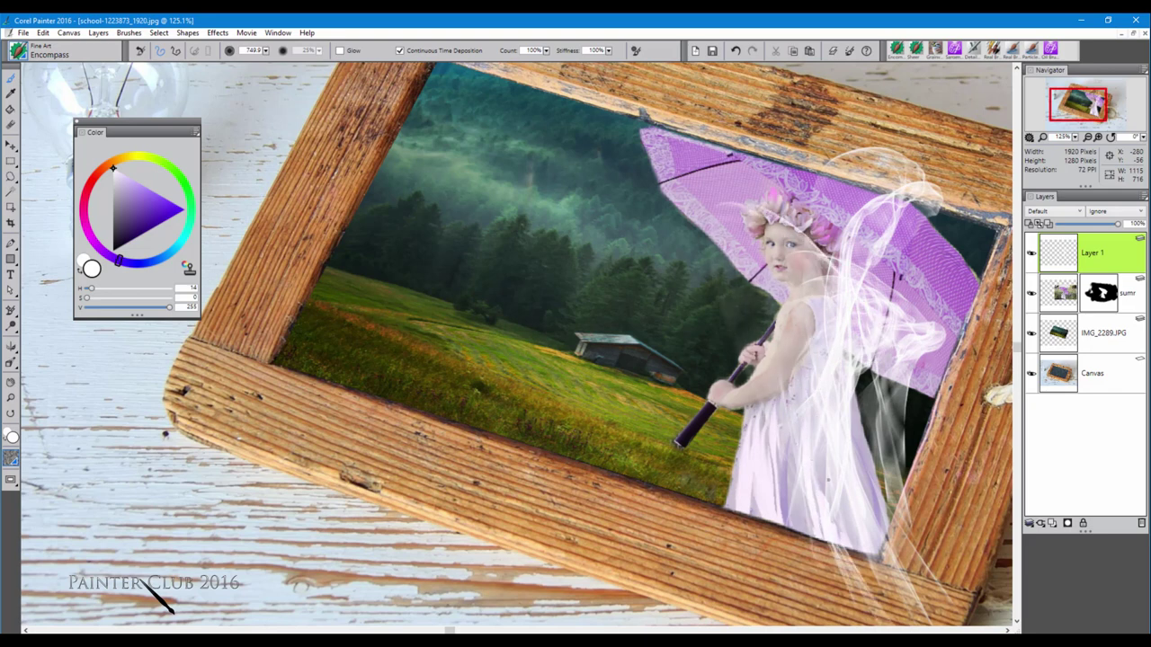
{"action": "key", "text": "ctrl+z"}
{"action": "key", "text": "ctrl+z"}
{"action": "key", "text": "ctrl+z"}
{"action": "key", "text": "ctrl+z"}
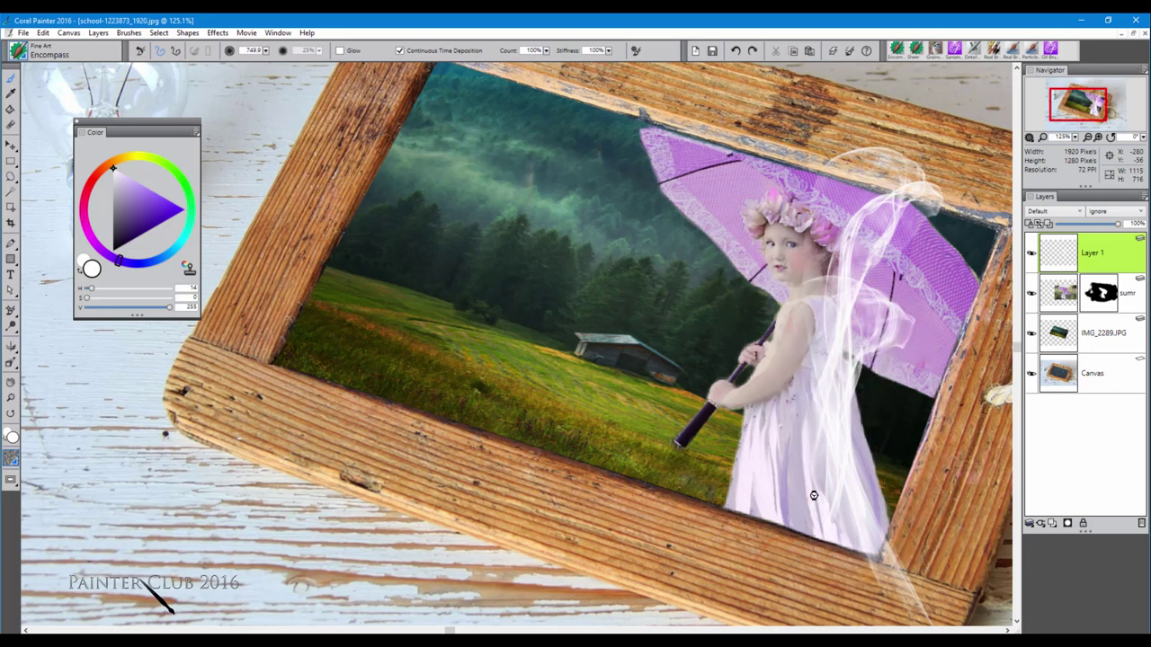
Try a white stroke with the Fine Art Ambience brush around the dress and the frame's corner, and undo it.
{"action": "left_click", "coordinate": [27, 56]}
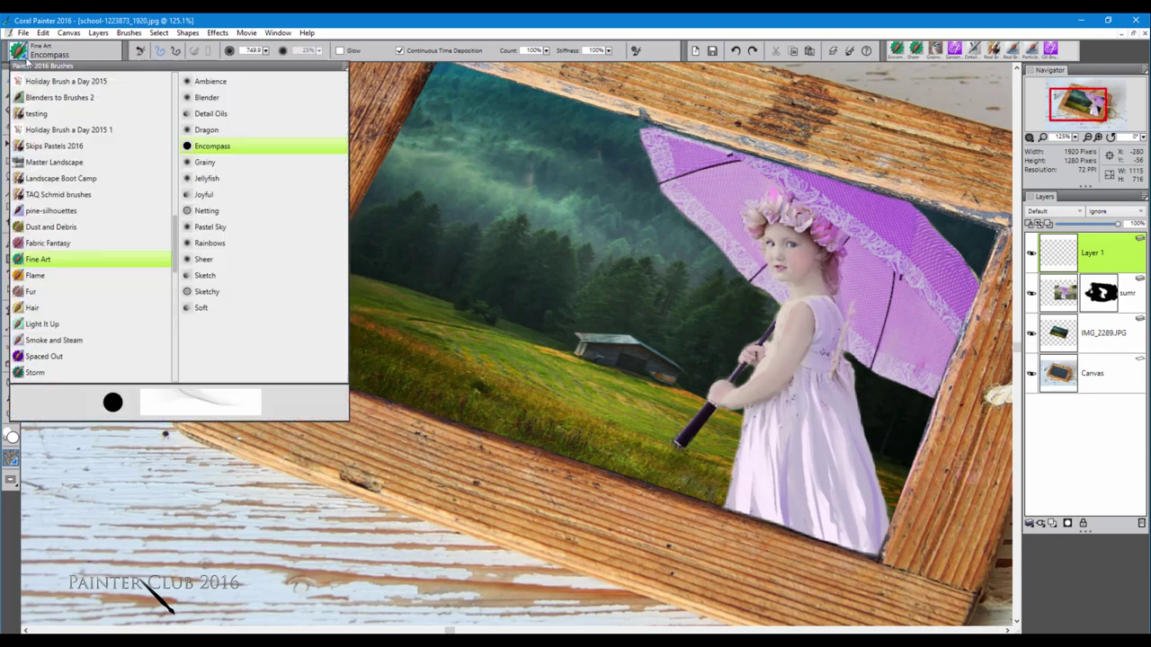
{"action": "left_click", "coordinate": [206, 83]}
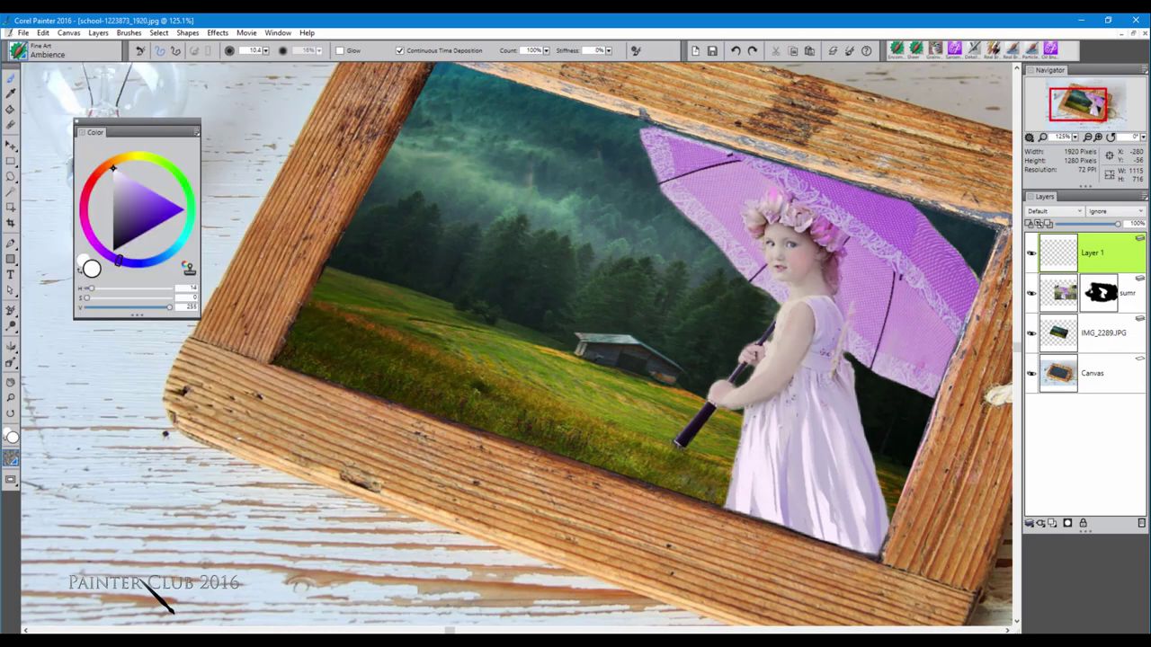
{"action": "mouse_move", "coordinate": [899, 454]}
{"action": "left_mouse_down"}
{"action": "mouse_move", "coordinate": [845, 468]}
{"action": "mouse_move", "coordinate": [863, 531]}
{"action": "mouse_move", "coordinate": [926, 521]}
{"action": "left_mouse_up"}
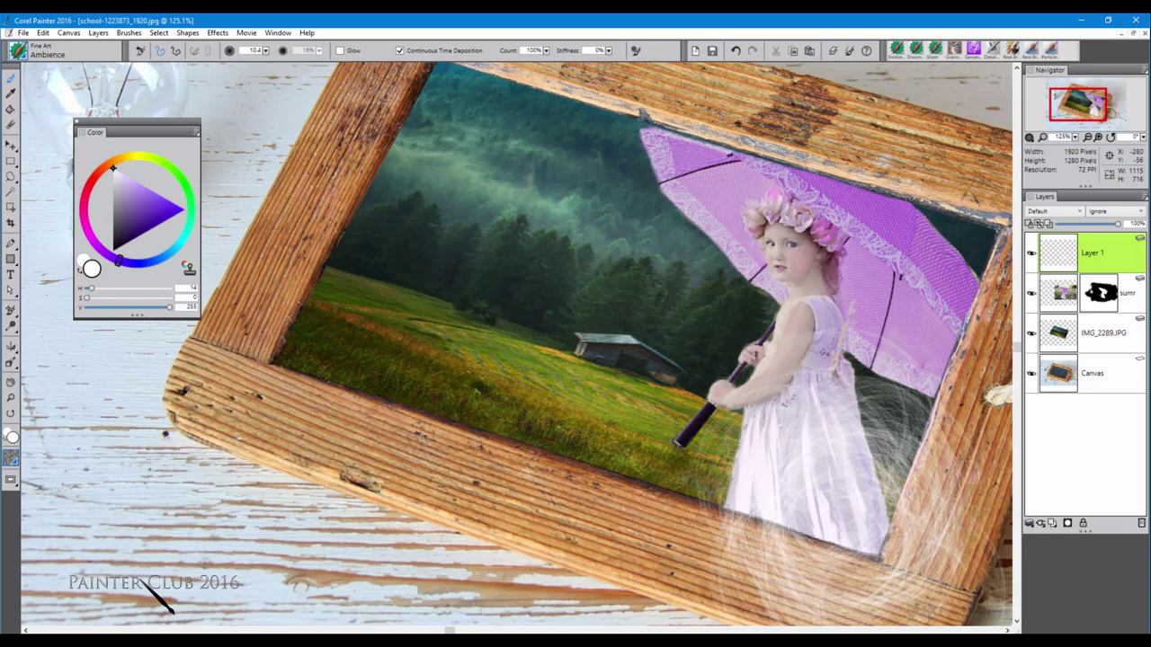
{"action": "key", "text": "ctrl+z"}
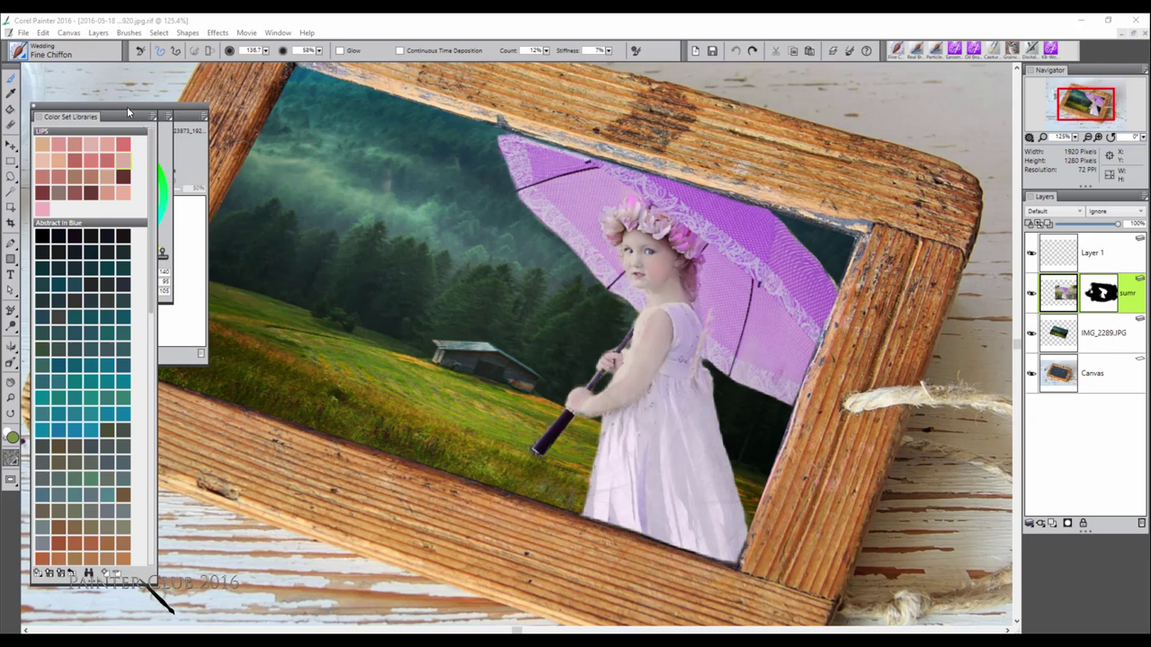
Set the paint color to white and brush Fine Chiffon highlights down the skirt of the girl's dress on the umbrella girl layer.
{"action": "left_click_drag", "start_coordinate": [127, 115], "coordinate": [0, 164]}
{"action": "left_click_drag", "start_coordinate": [105, 187], "coordinate": [85, 158]}
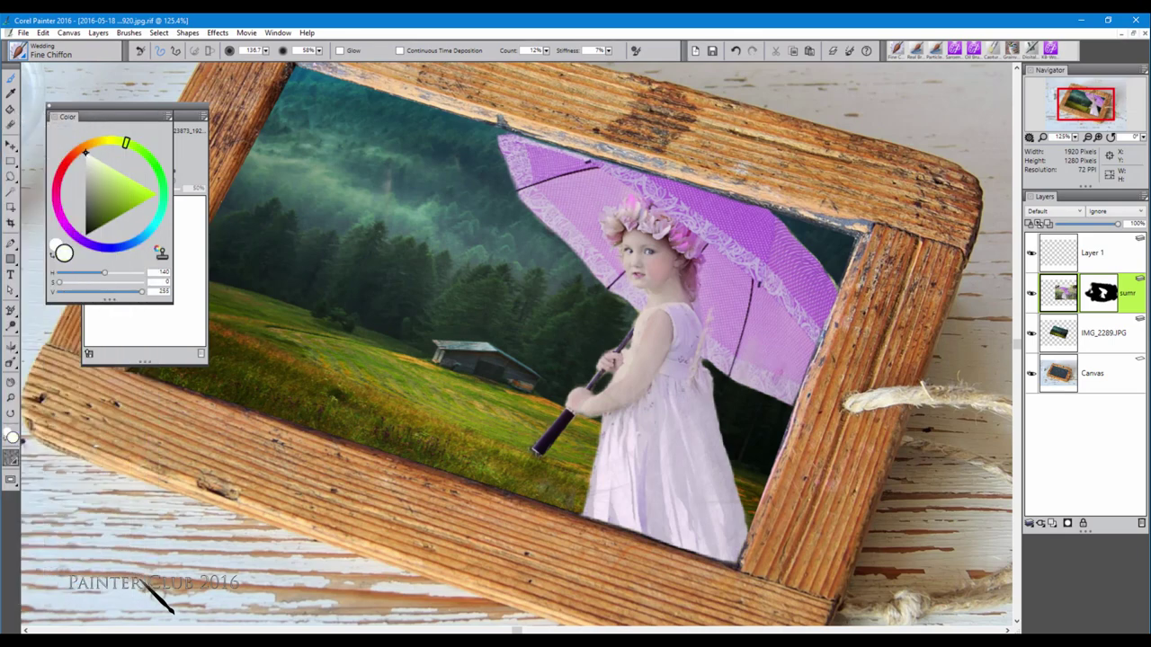
{"action": "left_click_drag", "start_coordinate": [683, 388], "coordinate": [739, 555]}
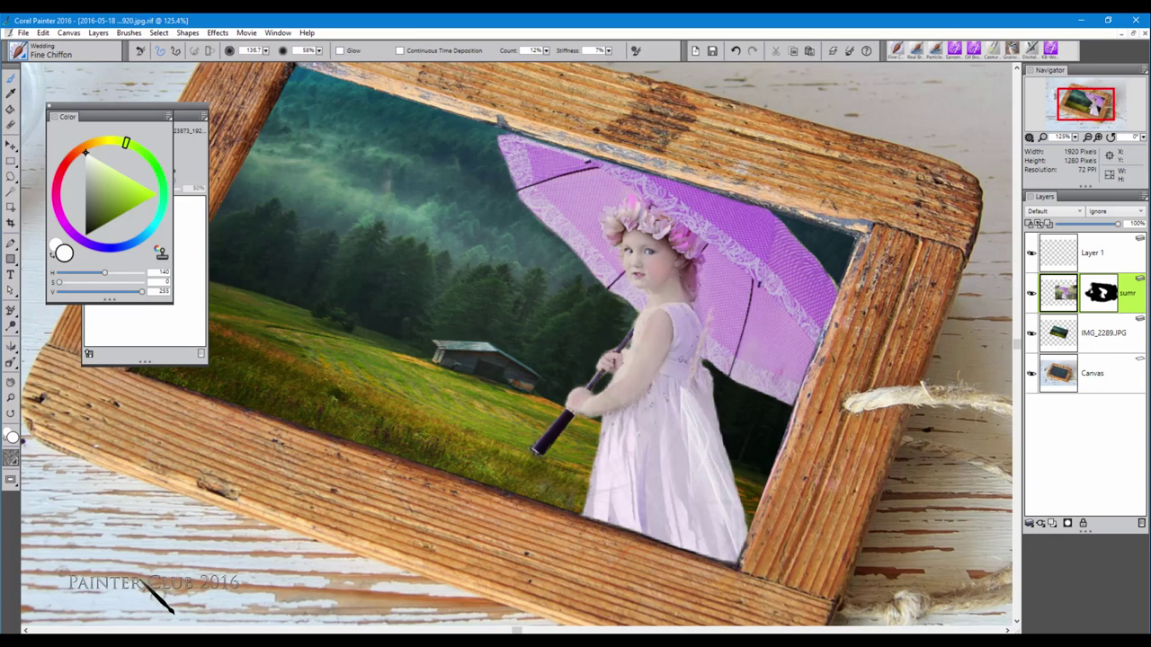
{"action": "mouse_move", "coordinate": [665, 392]}
{"action": "left_mouse_down"}
{"action": "mouse_move", "coordinate": [717, 556]}
{"action": "mouse_move", "coordinate": [728, 446]}
{"action": "mouse_move", "coordinate": [787, 555]}
{"action": "left_mouse_up"}
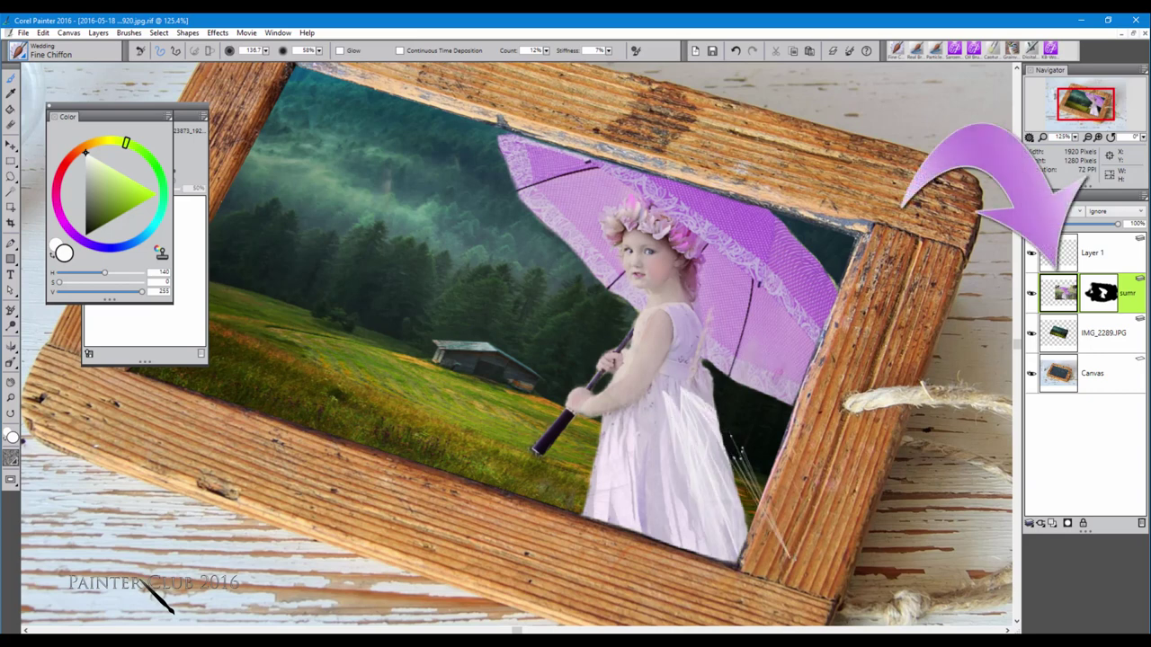
{"action": "key", "text": "ctrl+z"}
{"action": "left_click_drag", "start_coordinate": [676, 393], "coordinate": [699, 555]}
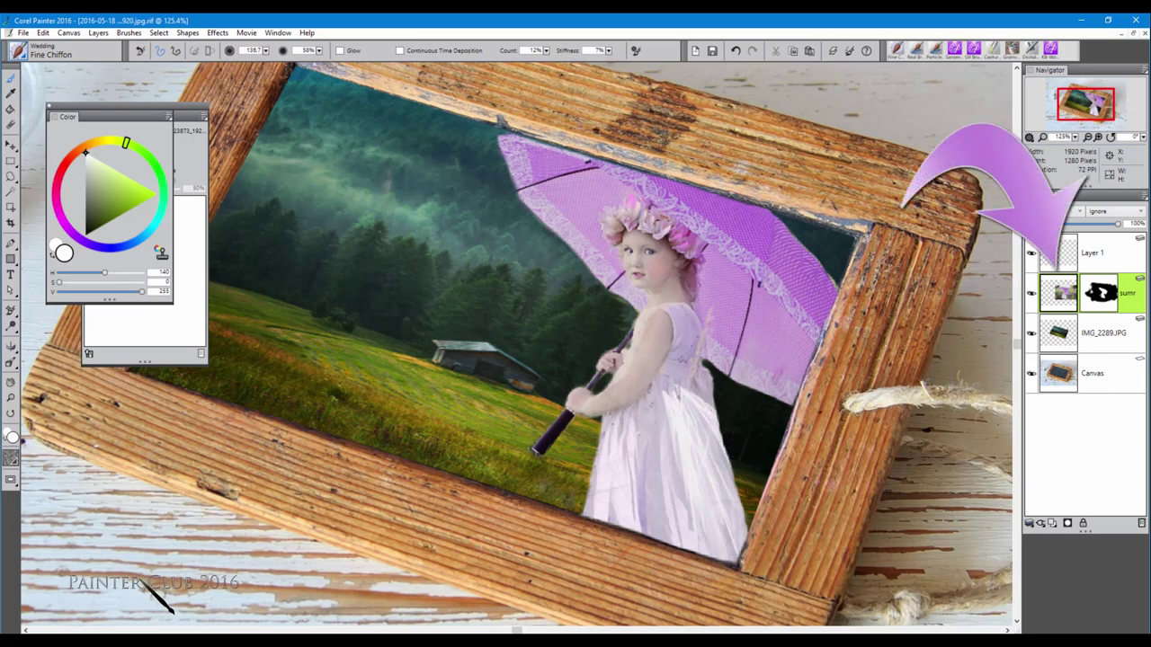
{"action": "left_click_drag", "start_coordinate": [676, 385], "coordinate": [729, 520]}
{"action": "left_click_drag", "start_coordinate": [710, 423], "coordinate": [775, 600]}
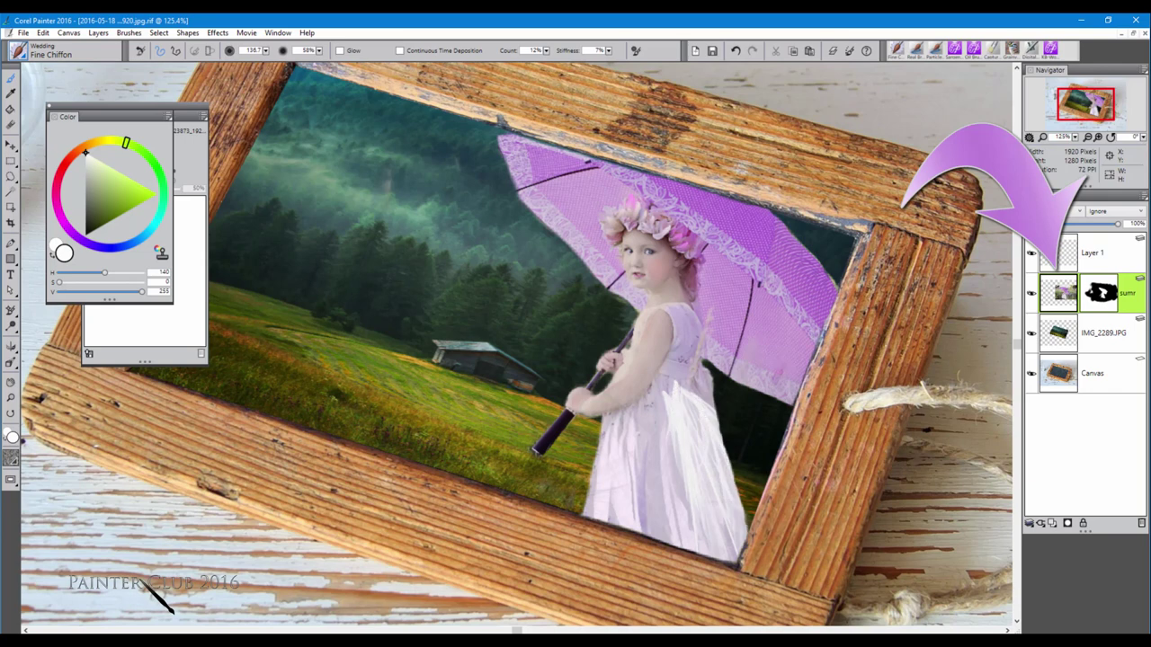
{"action": "left_click_drag", "start_coordinate": [634, 416], "coordinate": [647, 561]}
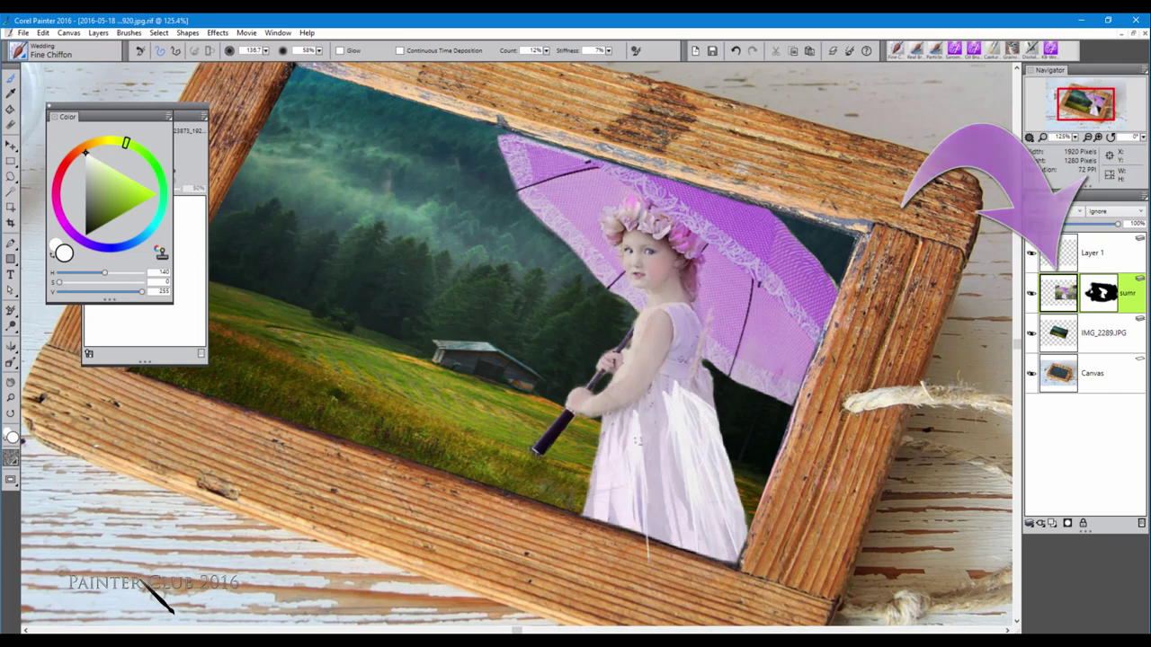
{"action": "left_click_drag", "start_coordinate": [655, 435], "coordinate": [660, 541]}
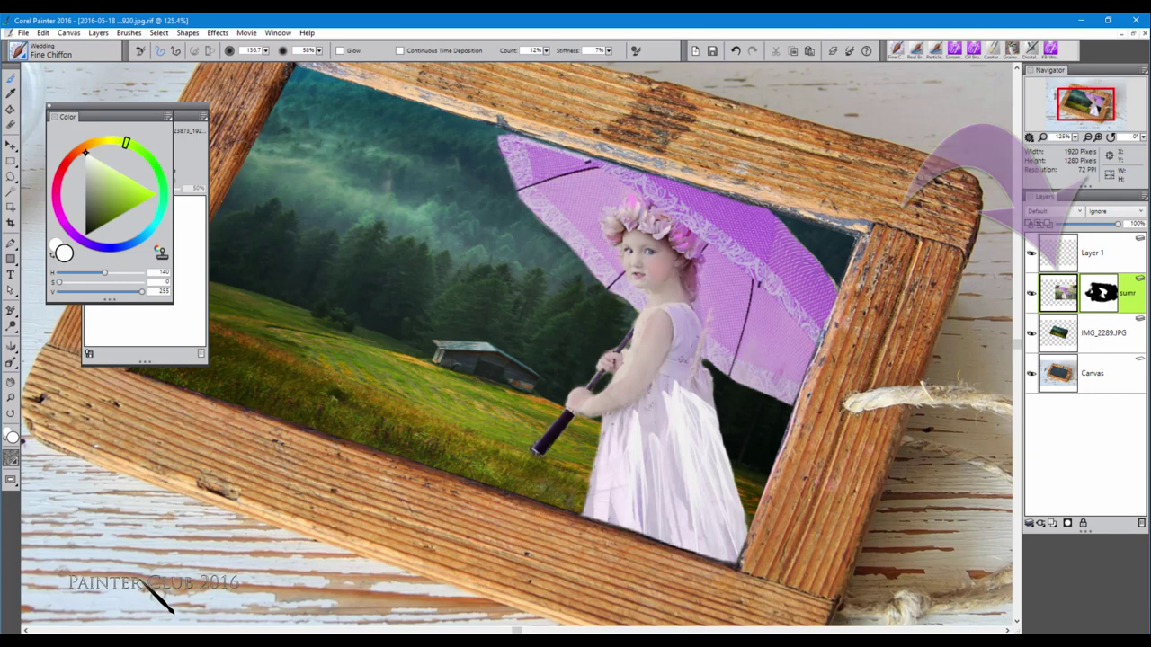
{"action": "left_click_drag", "start_coordinate": [652, 410], "coordinate": [680, 551]}
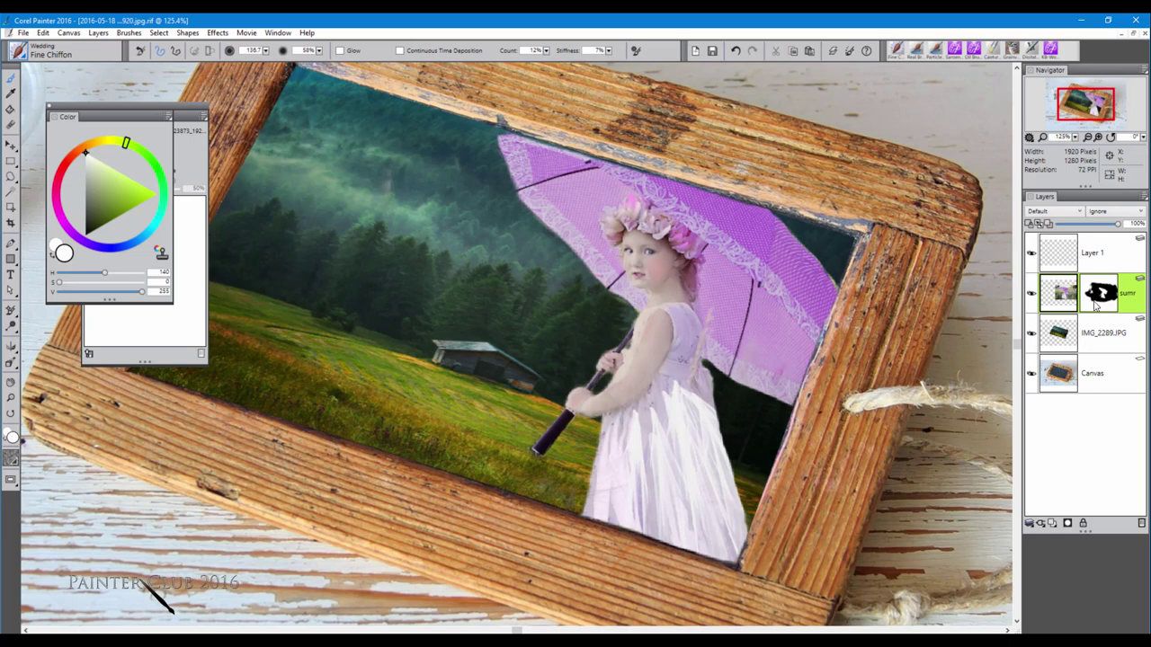
Switch to the KB Birds of a Feather Grainy Water brush and blend the white highlights into the dress.
{"action": "left_click", "coordinate": [1011, 49]}
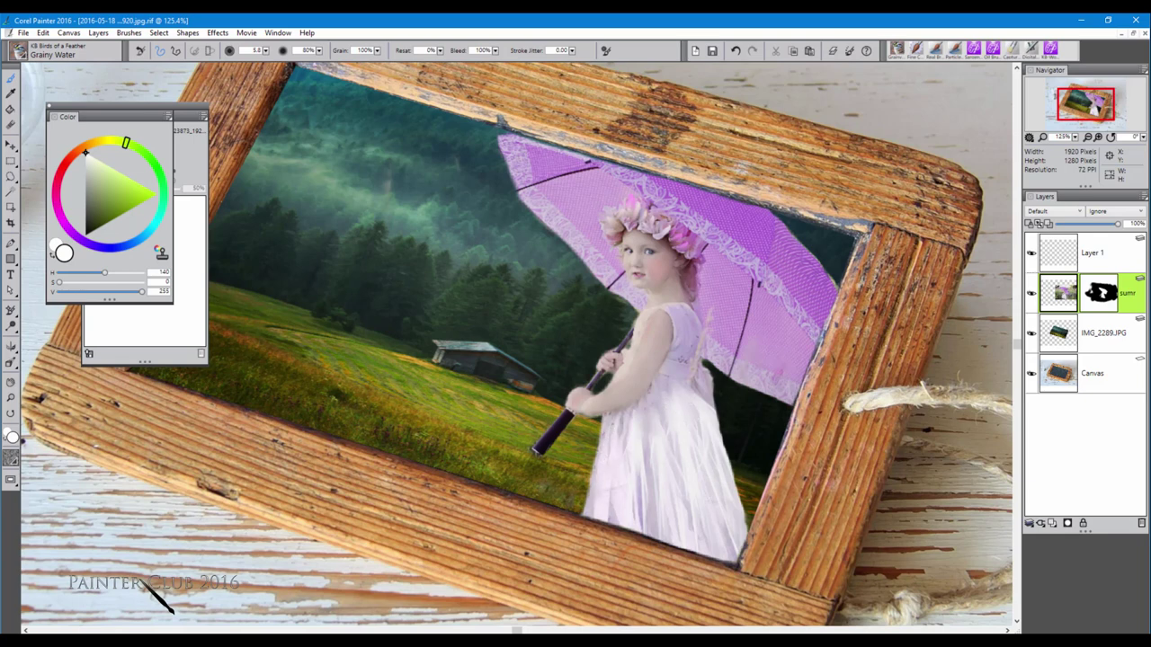
Apply a surface texture to the umbrella girl layer using Image Luminance with the amount at 25%.
{"action": "left_click", "coordinate": [218, 33]}
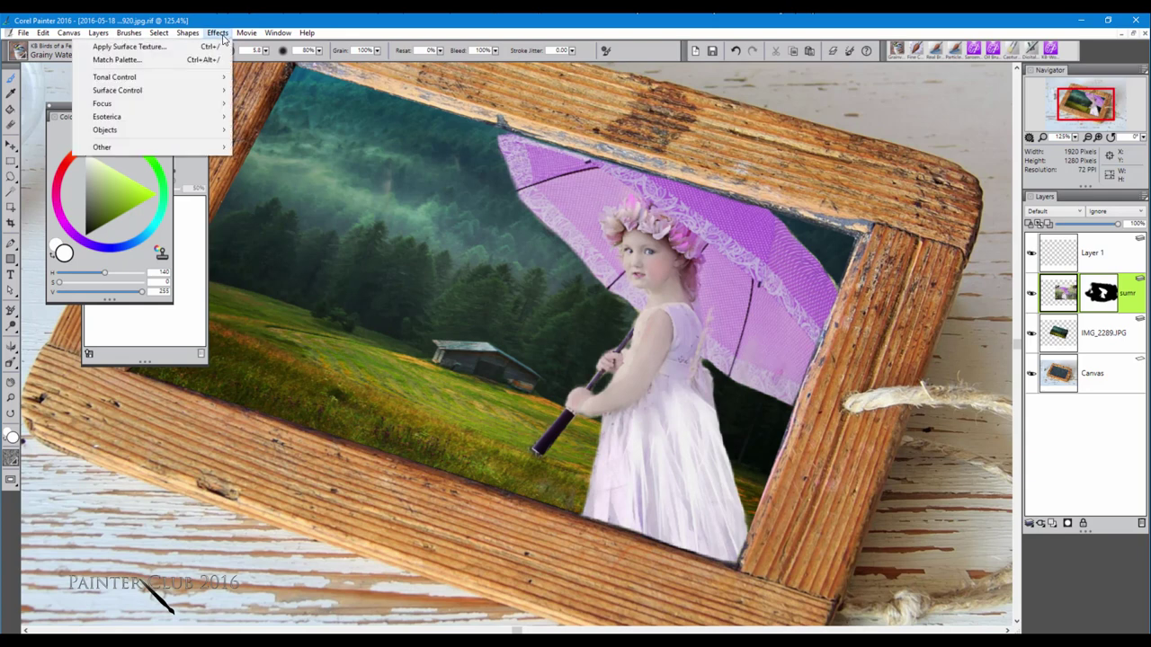
{"action": "mouse_move", "coordinate": [167, 90]}
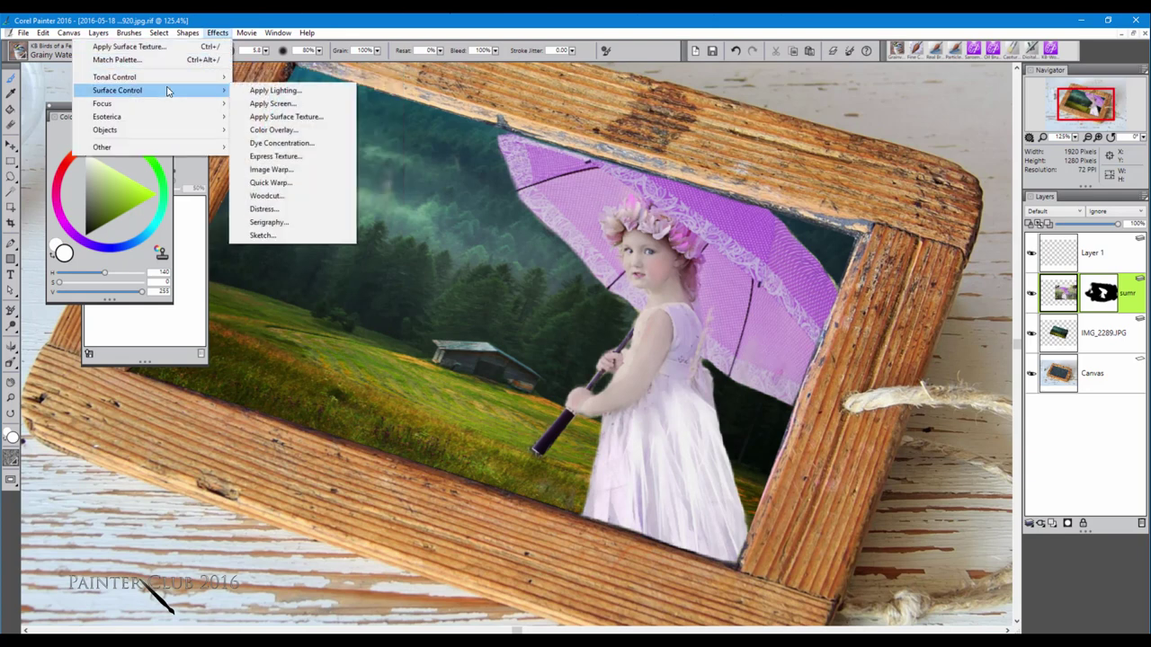
{"action": "left_click", "coordinate": [270, 118]}
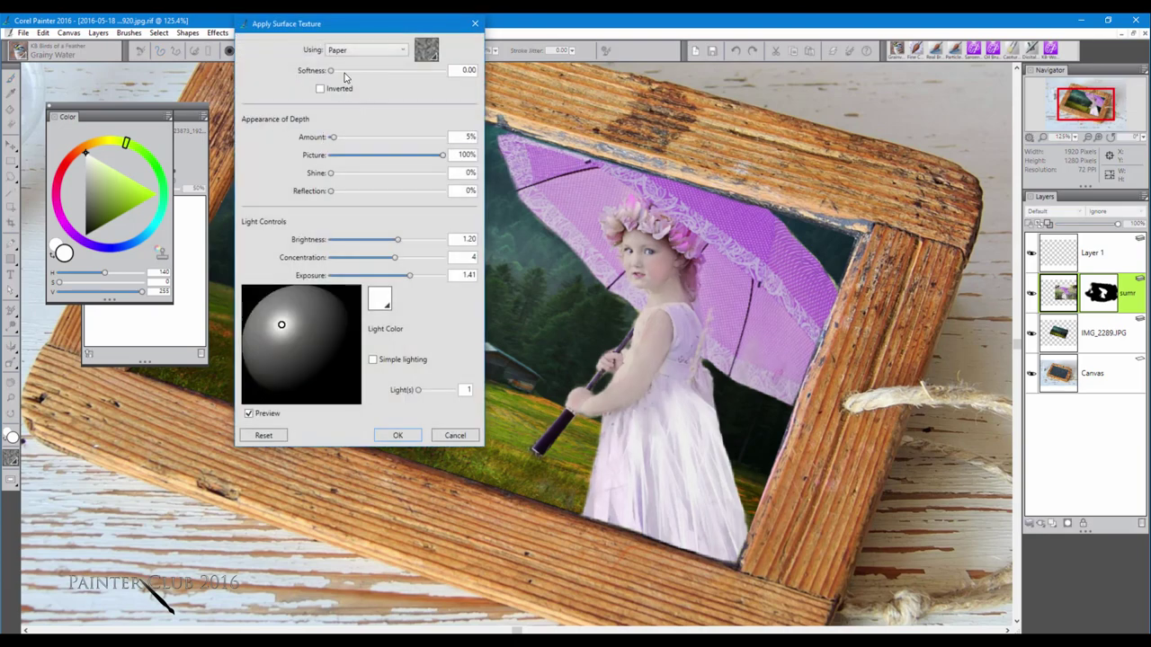
{"action": "left_click", "coordinate": [360, 54]}
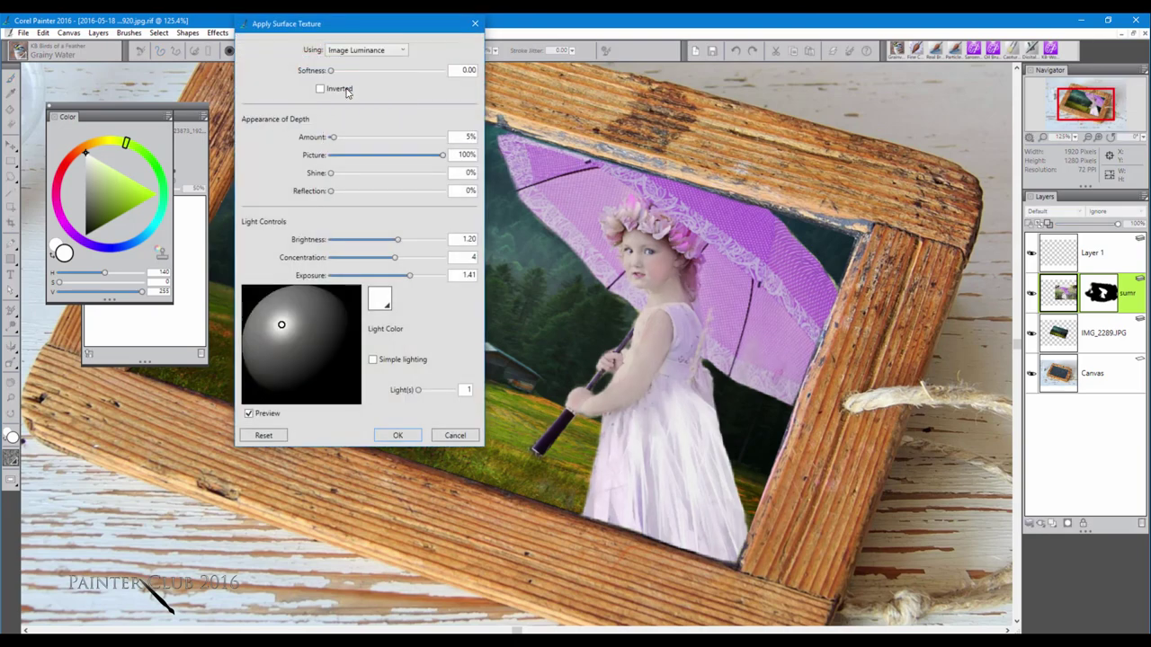
{"action": "left_click", "coordinate": [347, 90]}
{"action": "left_click_drag", "start_coordinate": [333, 137], "coordinate": [346, 142]}
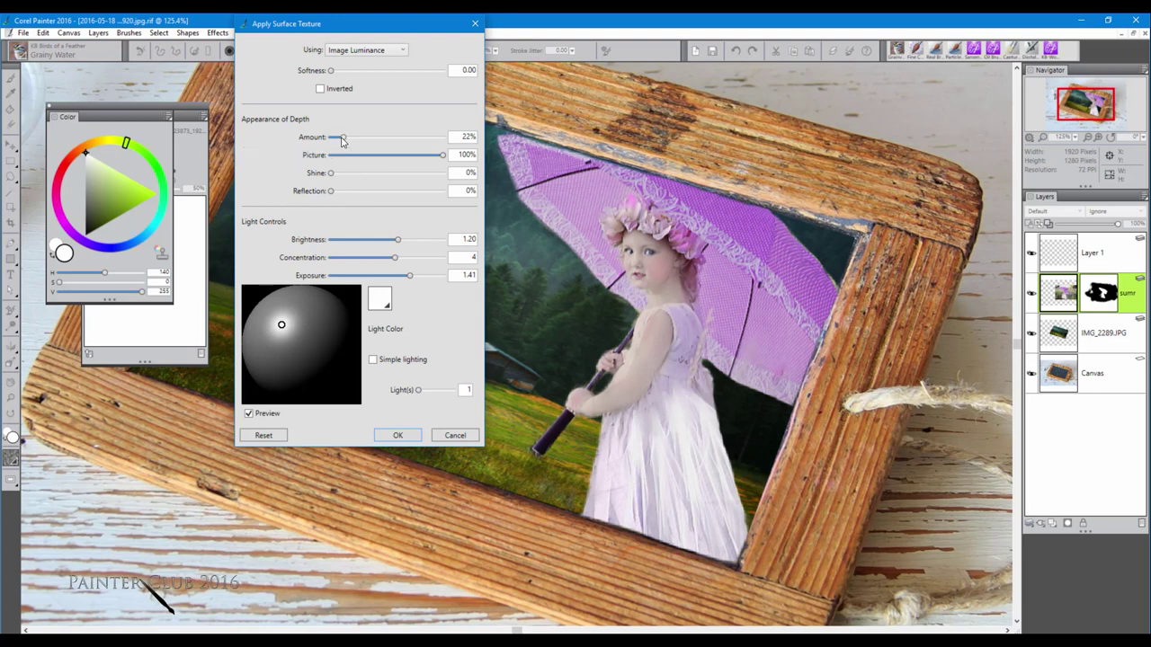
{"action": "left_click_drag", "start_coordinate": [343, 136], "coordinate": [345, 140]}
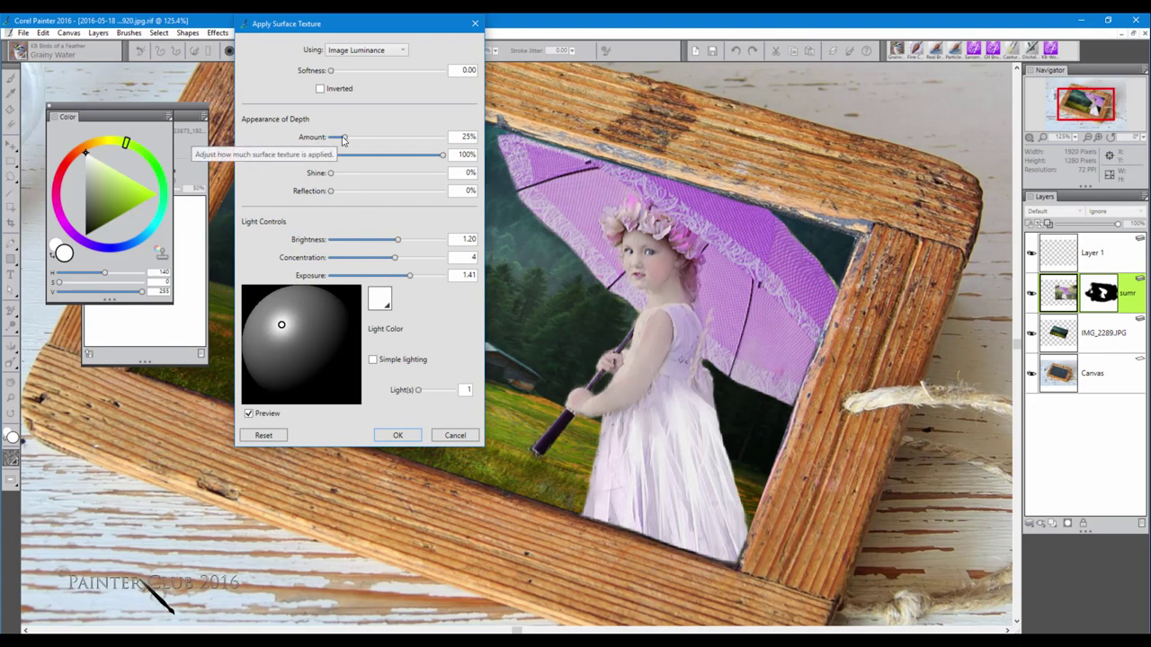
{"action": "left_click", "coordinate": [396, 437]}
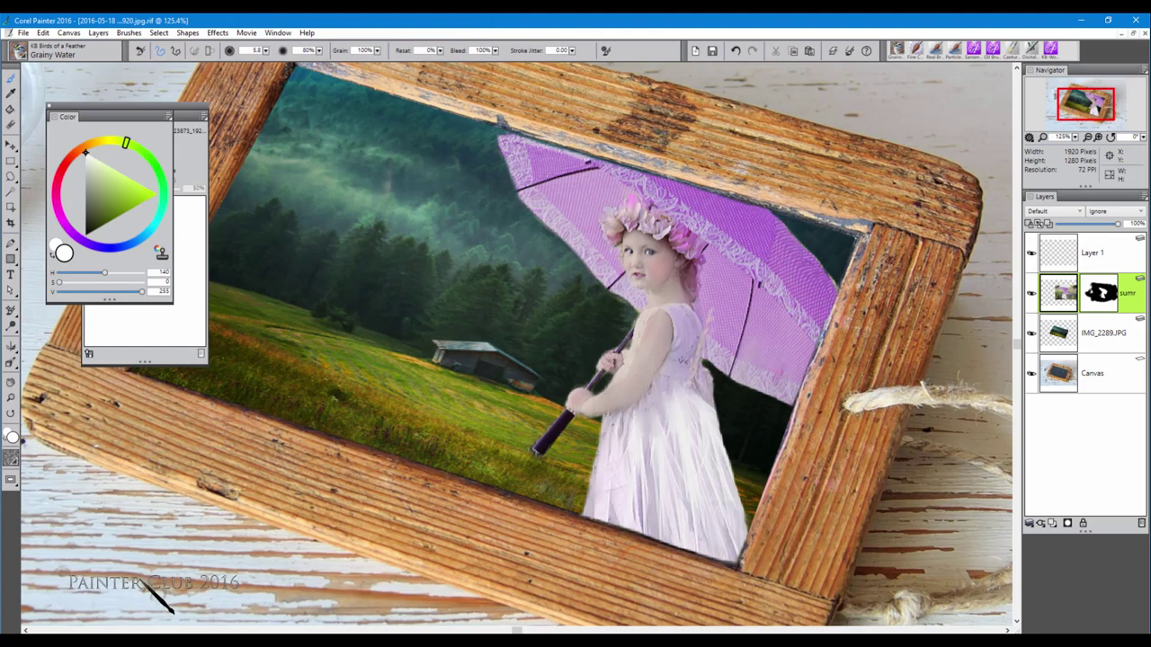
Make Layer 1 active with the Fine Chiffon brush, and set the paint color to a lavender sampled from the dress and made more saturated.
{"action": "scroll", "coordinate": [758, 377], "scroll_direction": "up", "scroll_amount": 1}
{"action": "left_click_drag", "start_coordinate": [680, 323], "coordinate": [584, 226]}
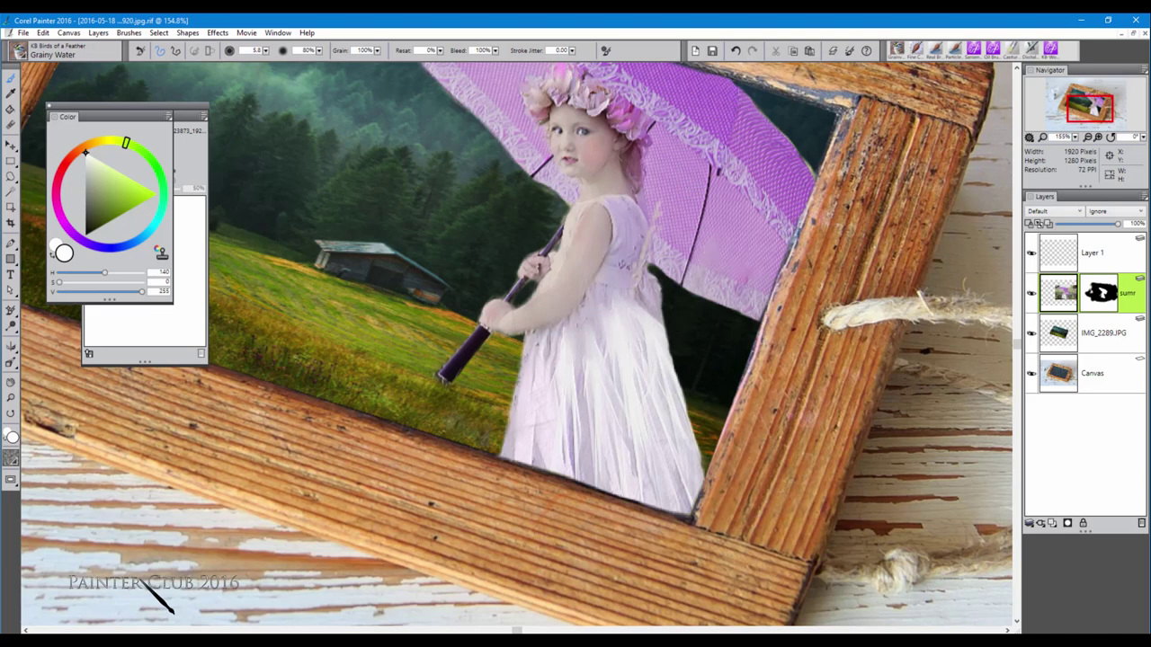
{"action": "left_click", "coordinate": [1065, 299]}
{"action": "left_click", "coordinate": [1078, 256]}
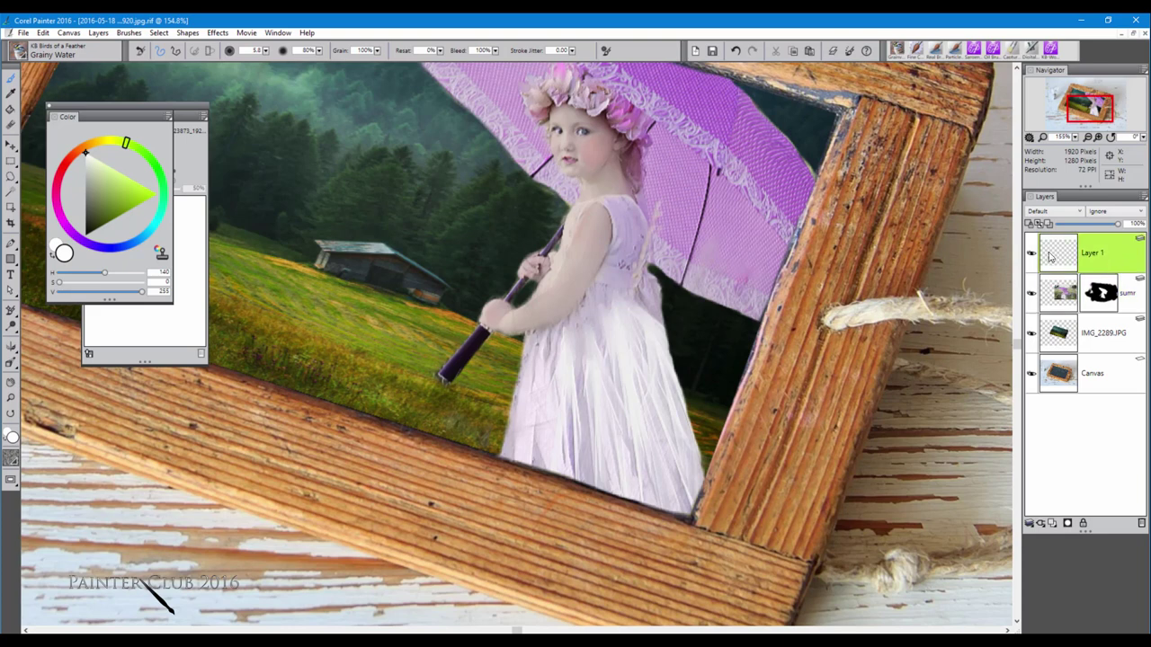
{"action": "left_click", "coordinate": [917, 50]}
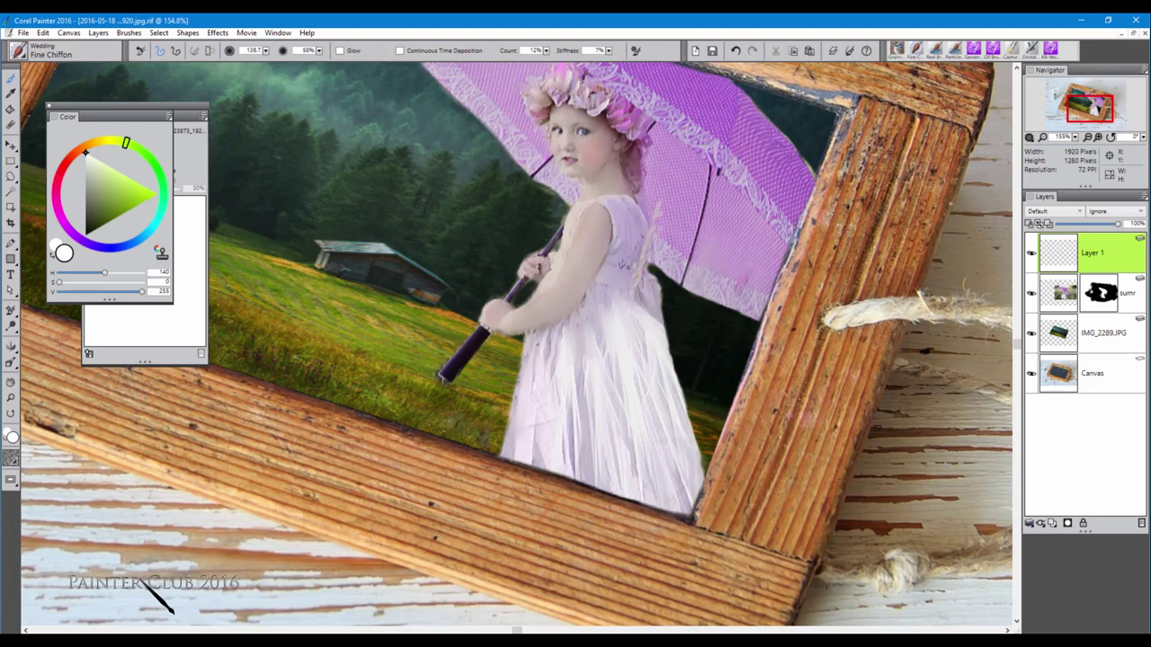
{"action": "scroll", "coordinate": [517, 345], "scroll_direction": "down", "scroll_amount": 4}
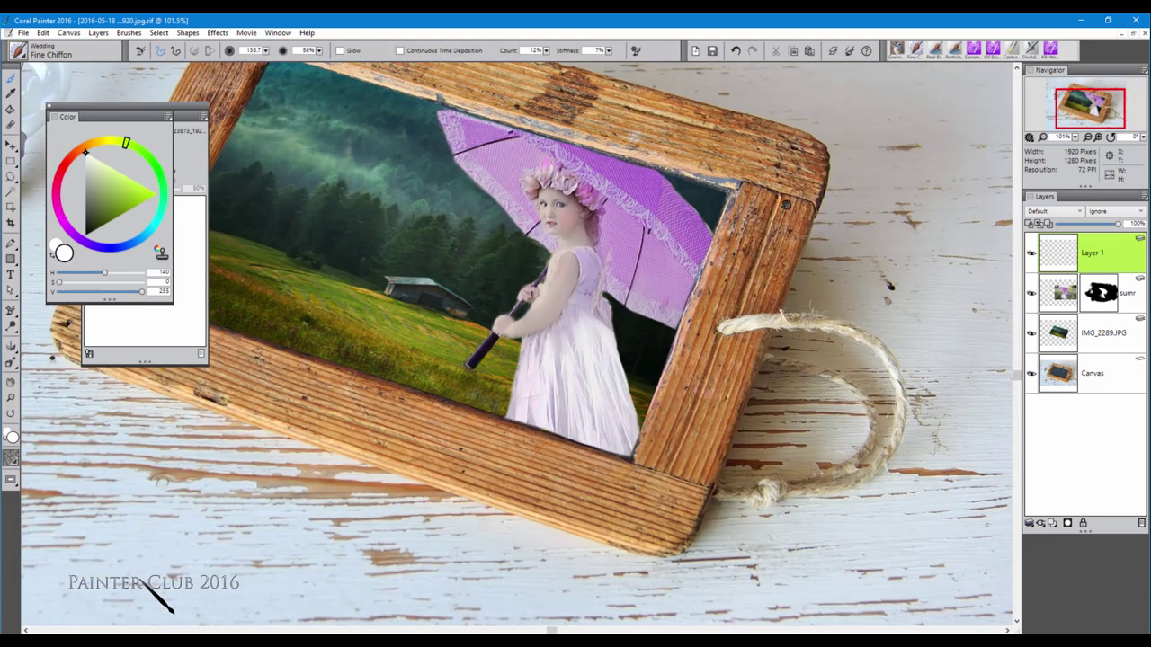
{"action": "left_click_drag", "start_coordinate": [732, 165], "coordinate": [796, 240]}
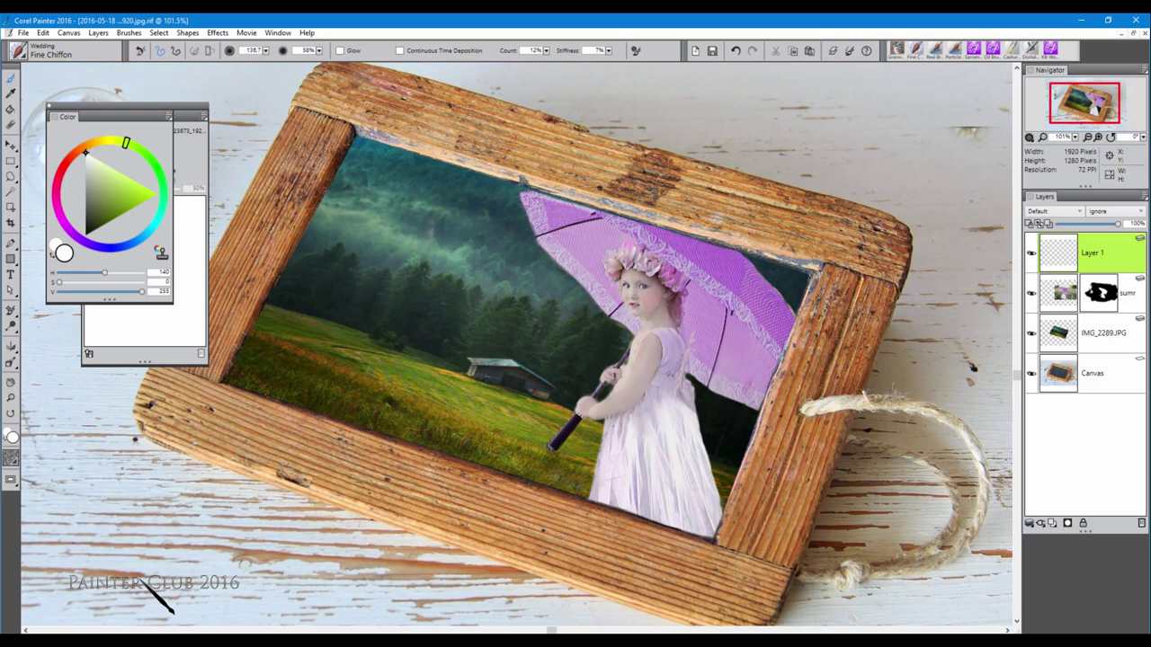
{"action": "left_click", "coordinate": [672, 340], "text": "alt"}
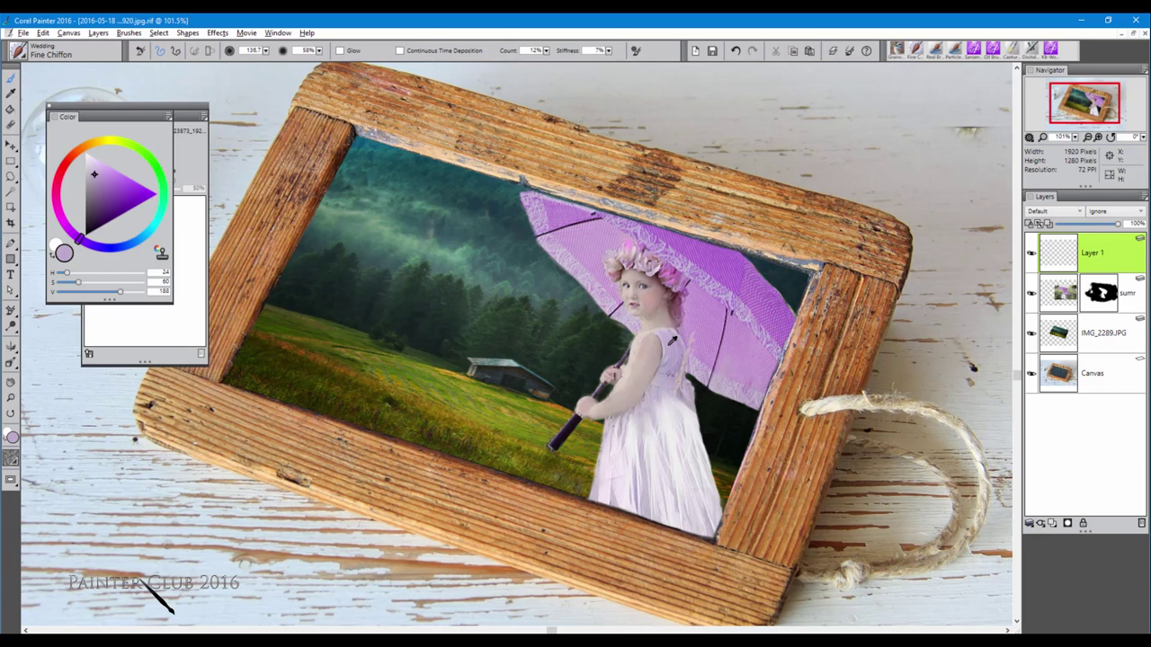
{"action": "left_click_drag", "start_coordinate": [507, 304], "coordinate": [507, 304]}
{"action": "left_click_drag", "start_coordinate": [98, 173], "coordinate": [100, 174]}
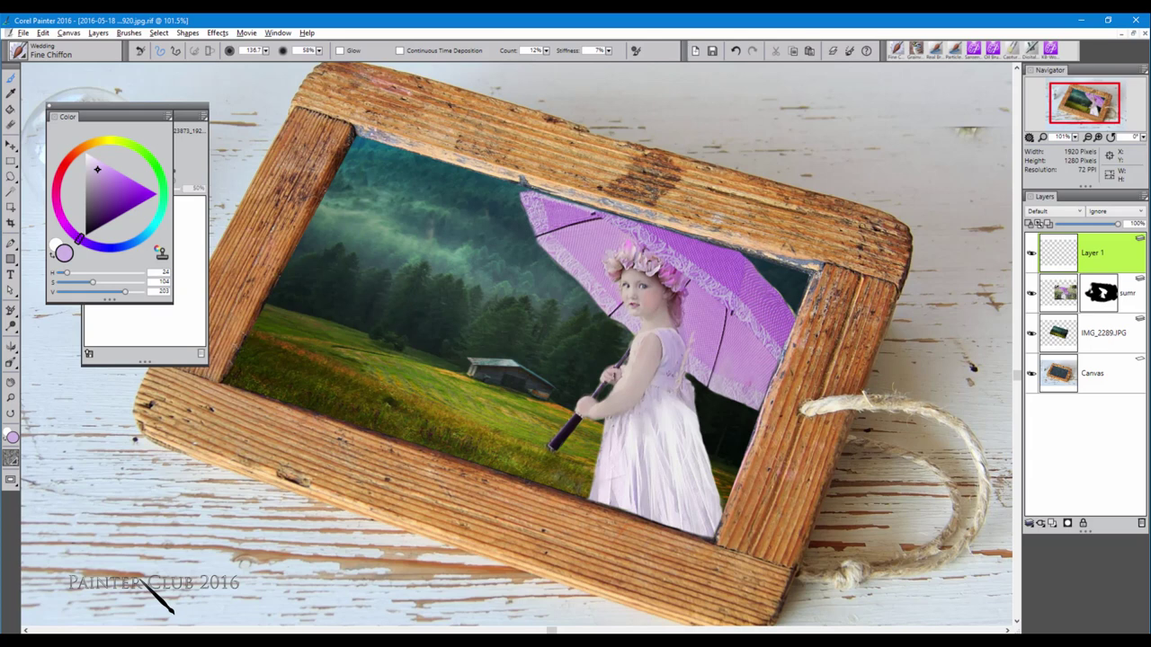
Paint lavender chiffon strokes fanning from the dress's waist down the skirt and out over the frame's lower corner.
{"action": "mouse_move", "coordinate": [674, 393]}
{"action": "left_mouse_down"}
{"action": "mouse_move", "coordinate": [706, 418]}
{"action": "mouse_move", "coordinate": [730, 477]}
{"action": "left_mouse_up"}
{"action": "key", "text": "ctrl+z"}
{"action": "mouse_move", "coordinate": [676, 405]}
{"action": "left_mouse_down"}
{"action": "mouse_move", "coordinate": [727, 517]}
{"action": "mouse_move", "coordinate": [789, 611]}
{"action": "left_mouse_up"}
{"action": "mouse_move", "coordinate": [676, 408]}
{"action": "left_mouse_down"}
{"action": "mouse_move", "coordinate": [725, 530]}
{"action": "mouse_move", "coordinate": [730, 608]}
{"action": "left_mouse_up"}
{"action": "left_click_drag", "start_coordinate": [692, 410], "coordinate": [784, 580]}
{"action": "mouse_move", "coordinate": [678, 411]}
{"action": "left_mouse_down"}
{"action": "mouse_move", "coordinate": [718, 580]}
{"action": "mouse_move", "coordinate": [758, 622]}
{"action": "left_mouse_up"}
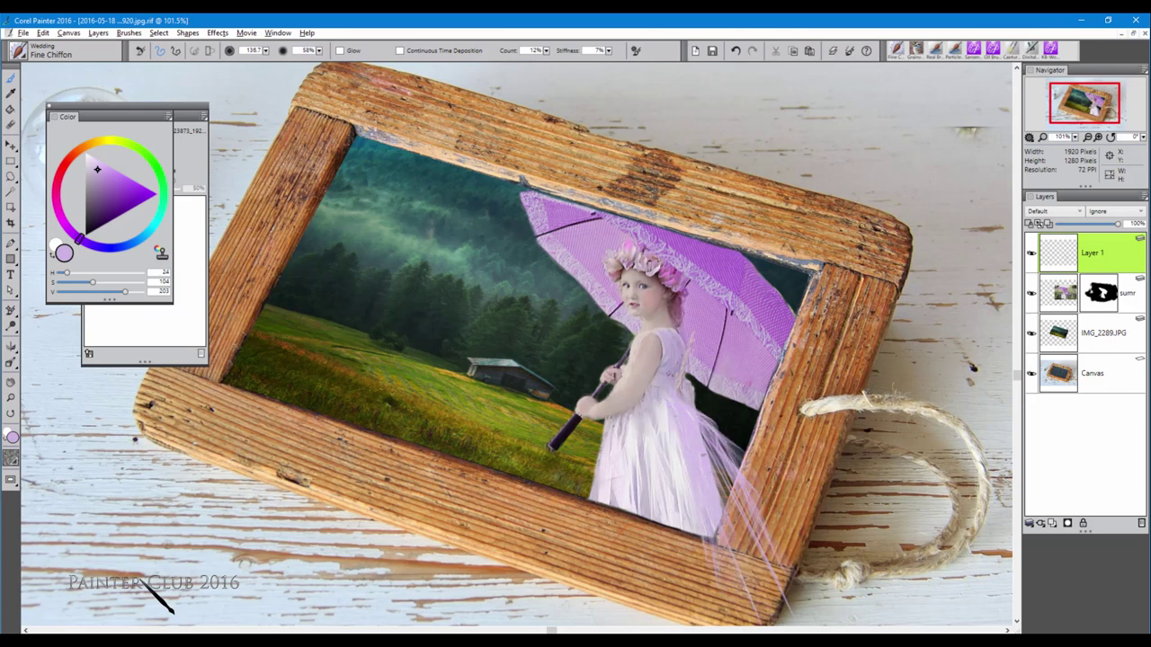
{"action": "left_click_drag", "start_coordinate": [718, 466], "coordinate": [775, 565]}
{"action": "mouse_move", "coordinate": [685, 401]}
{"action": "left_mouse_down"}
{"action": "mouse_move", "coordinate": [770, 478]}
{"action": "mouse_move", "coordinate": [809, 548]}
{"action": "left_mouse_up"}
{"action": "left_click_drag", "start_coordinate": [706, 449], "coordinate": [829, 594]}
{"action": "left_click_drag", "start_coordinate": [732, 477], "coordinate": [831, 595]}
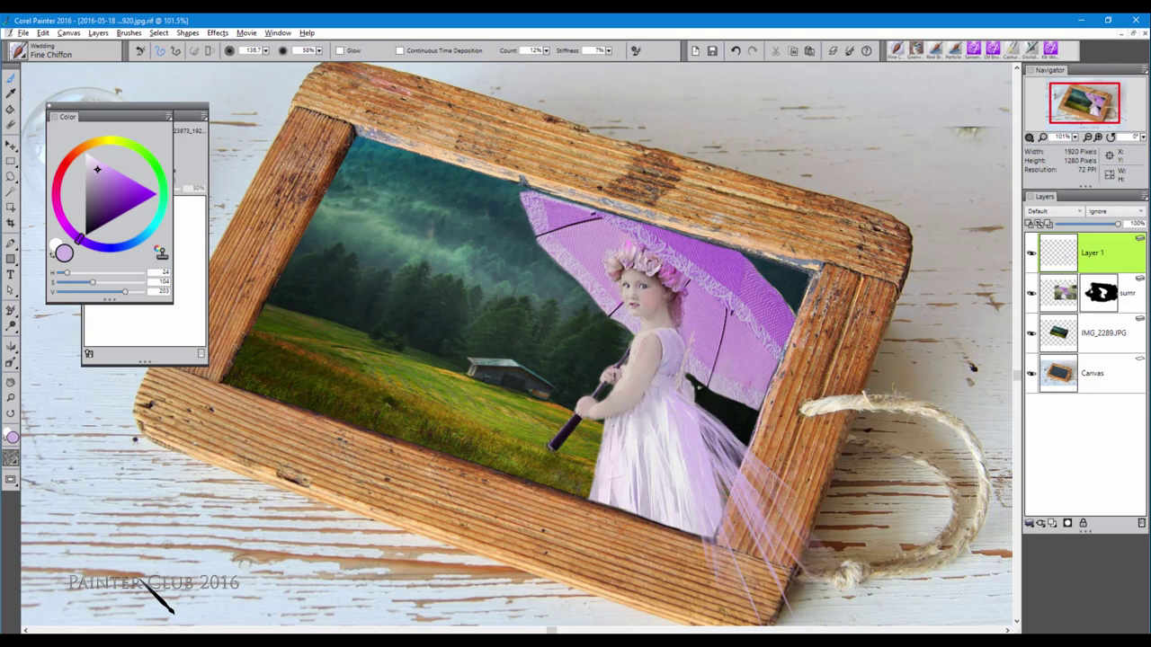
{"action": "left_click_drag", "start_coordinate": [660, 408], "coordinate": [696, 582]}
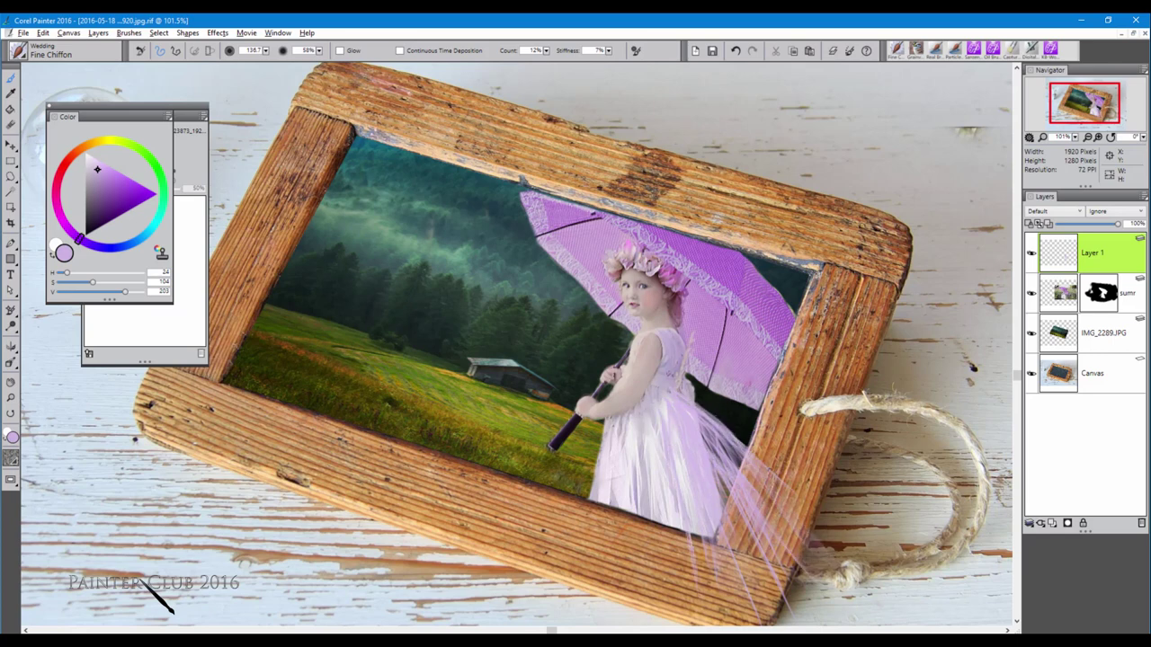
{"action": "left_click_drag", "start_coordinate": [676, 392], "coordinate": [769, 462]}
{"action": "left_click_drag", "start_coordinate": [705, 405], "coordinate": [838, 559]}
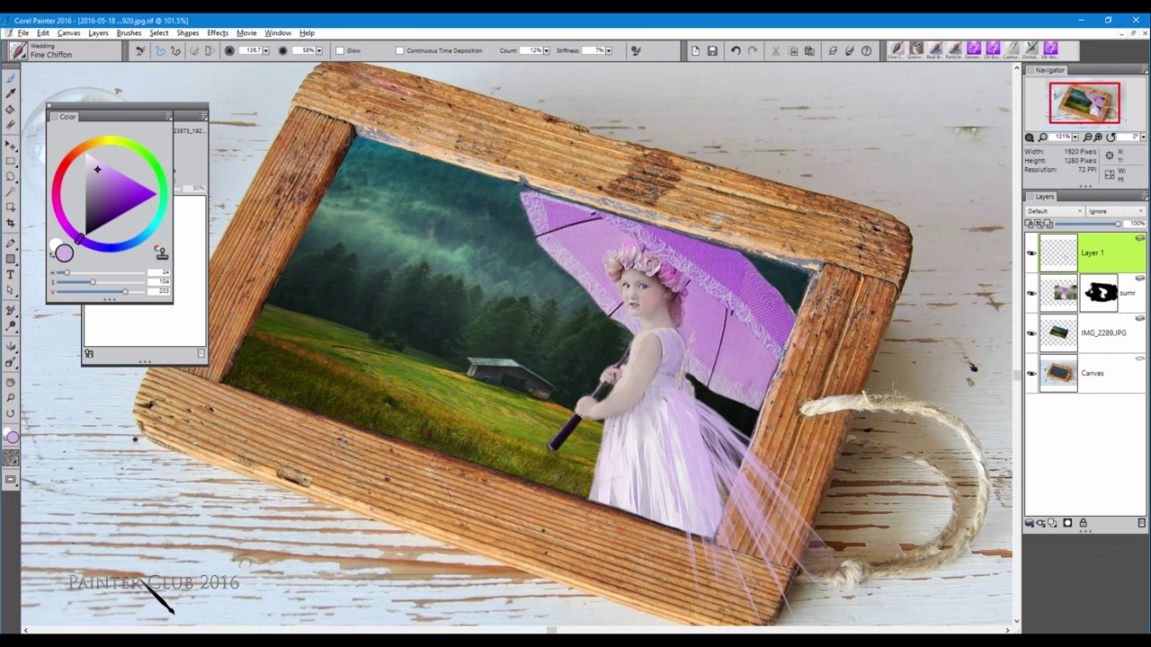
{"action": "left_click_drag", "start_coordinate": [666, 400], "coordinate": [696, 538]}
{"action": "mouse_move", "coordinate": [613, 423]}
{"action": "left_mouse_down"}
{"action": "mouse_move", "coordinate": [604, 458]}
{"action": "mouse_move", "coordinate": [644, 531]}
{"action": "mouse_move", "coordinate": [710, 593]}
{"action": "left_mouse_up"}
{"action": "left_click_drag", "start_coordinate": [630, 423], "coordinate": [662, 516]}
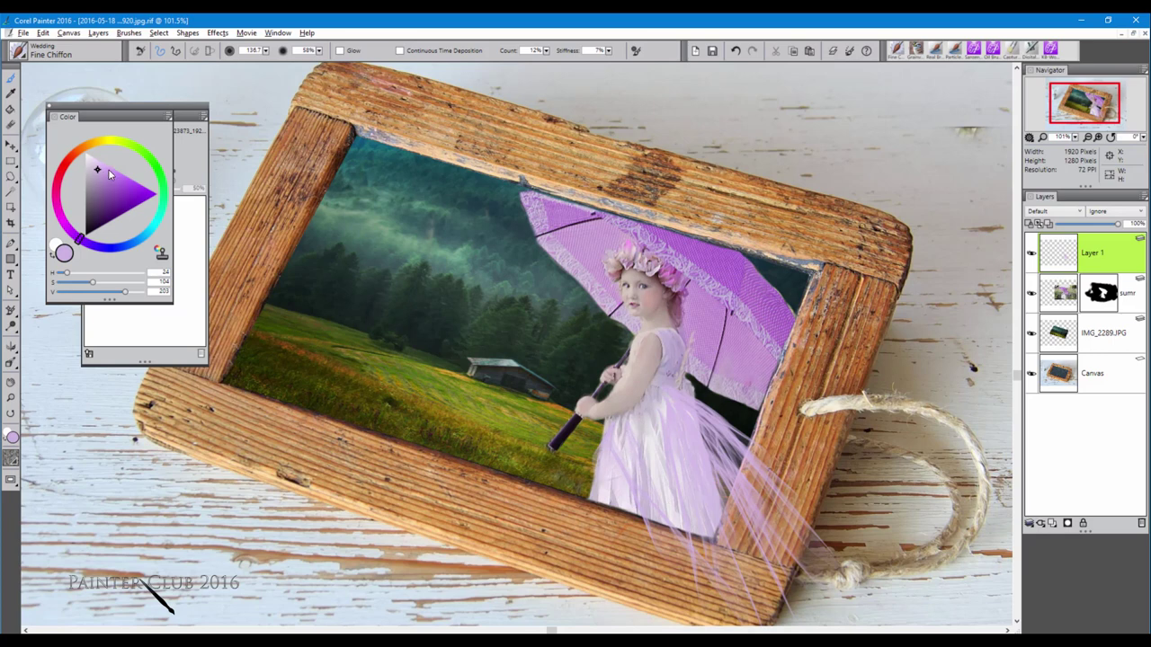
Change the paint color to white and add Fine Chiffon highlights down the middle of the skirt.
{"action": "left_click", "coordinate": [86, 153]}
{"action": "mouse_move", "coordinate": [674, 395]}
{"action": "left_mouse_down"}
{"action": "mouse_move", "coordinate": [715, 415]}
{"action": "mouse_move", "coordinate": [779, 622]}
{"action": "left_mouse_up"}
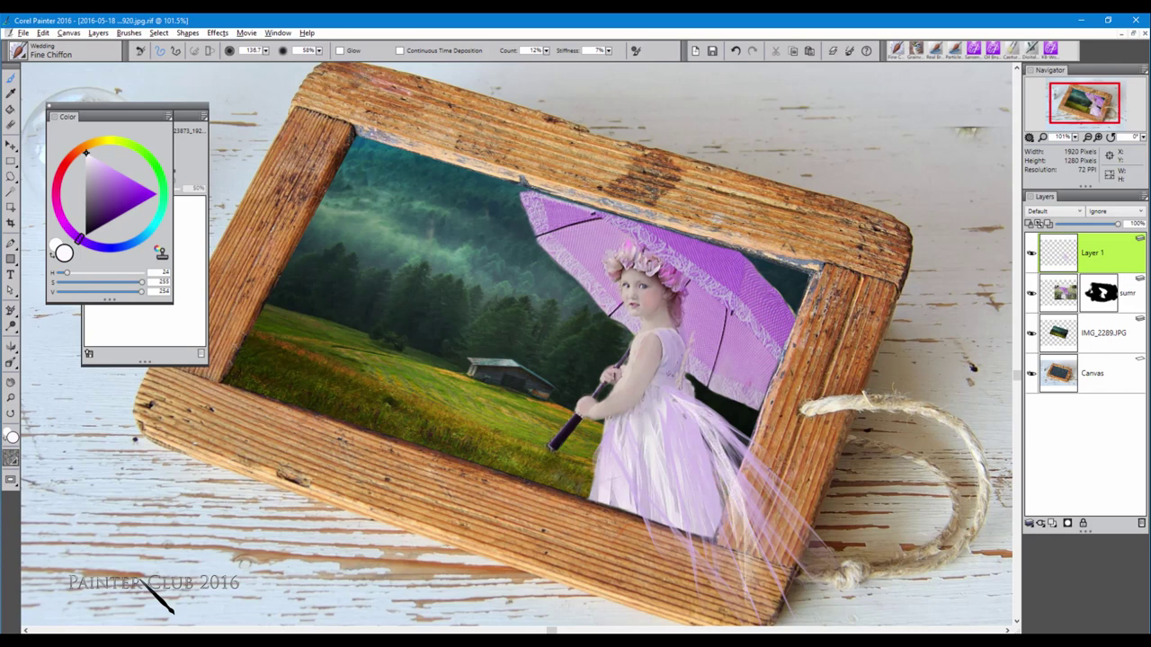
{"action": "left_click_drag", "start_coordinate": [676, 403], "coordinate": [739, 574]}
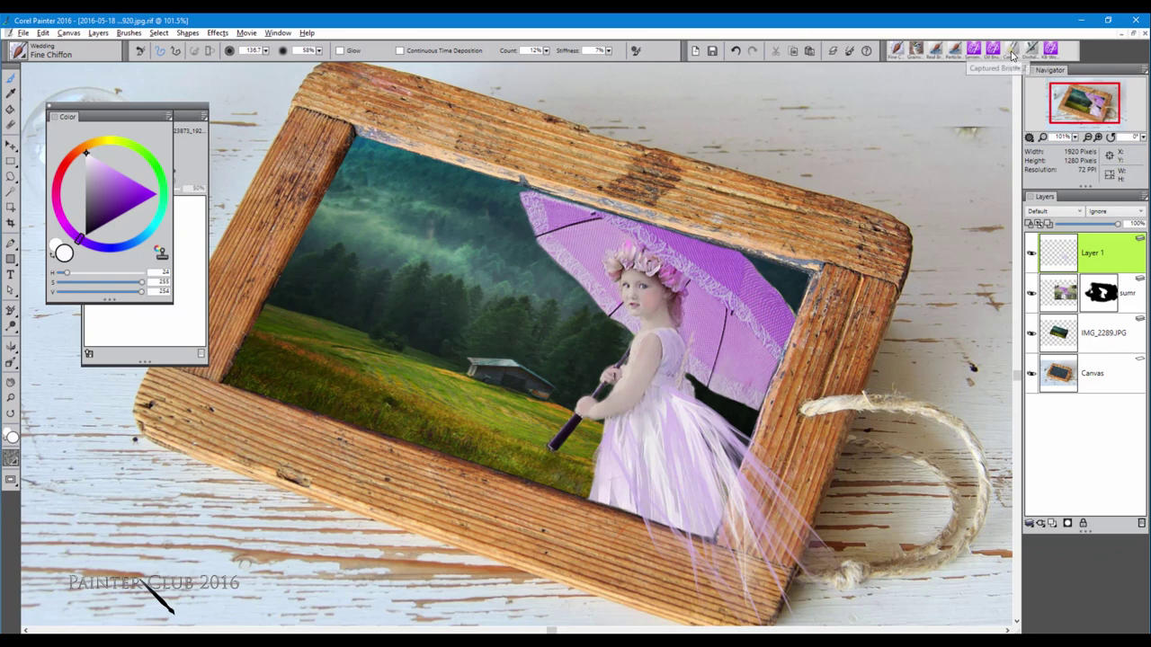
Blend the painted chiffon strokes into the skirt with the Grainy Water brush, with Pick Up Underlying Color enabled.
{"action": "left_click", "coordinate": [916, 50]}
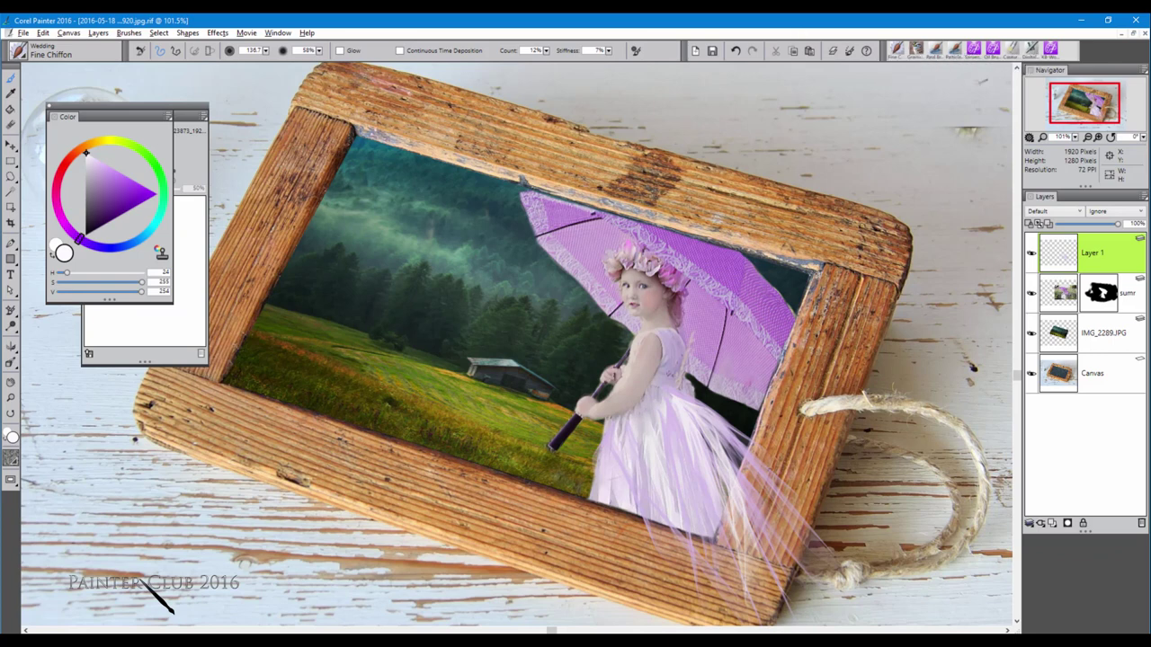
{"action": "key", "text": "ctrl+plus"}
{"action": "key", "text": "ctrl+plus"}
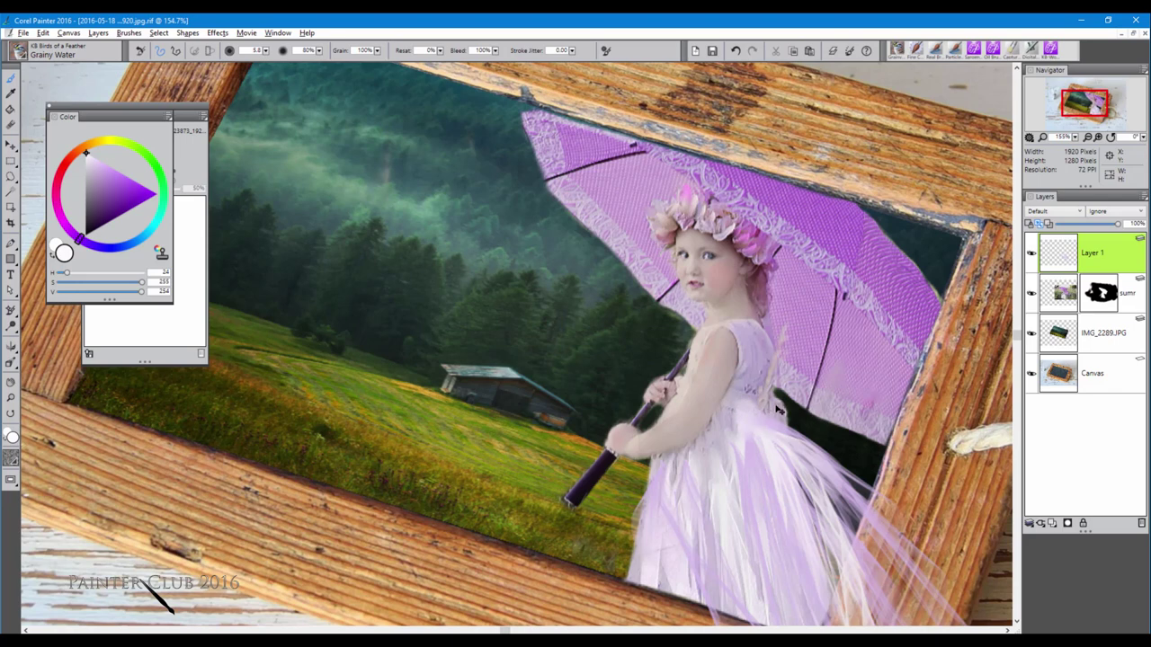
{"action": "key", "text": "ctrl+z"}
{"action": "key", "text": "ctrl+z"}
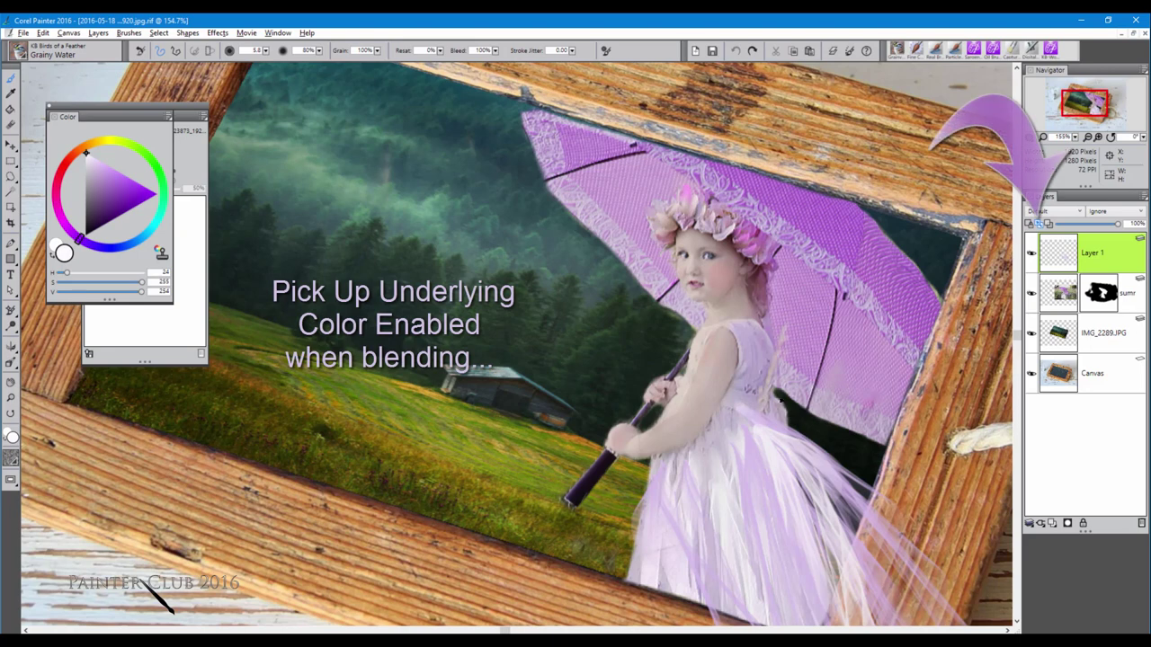
{"action": "key", "text": "ctrl+y"}
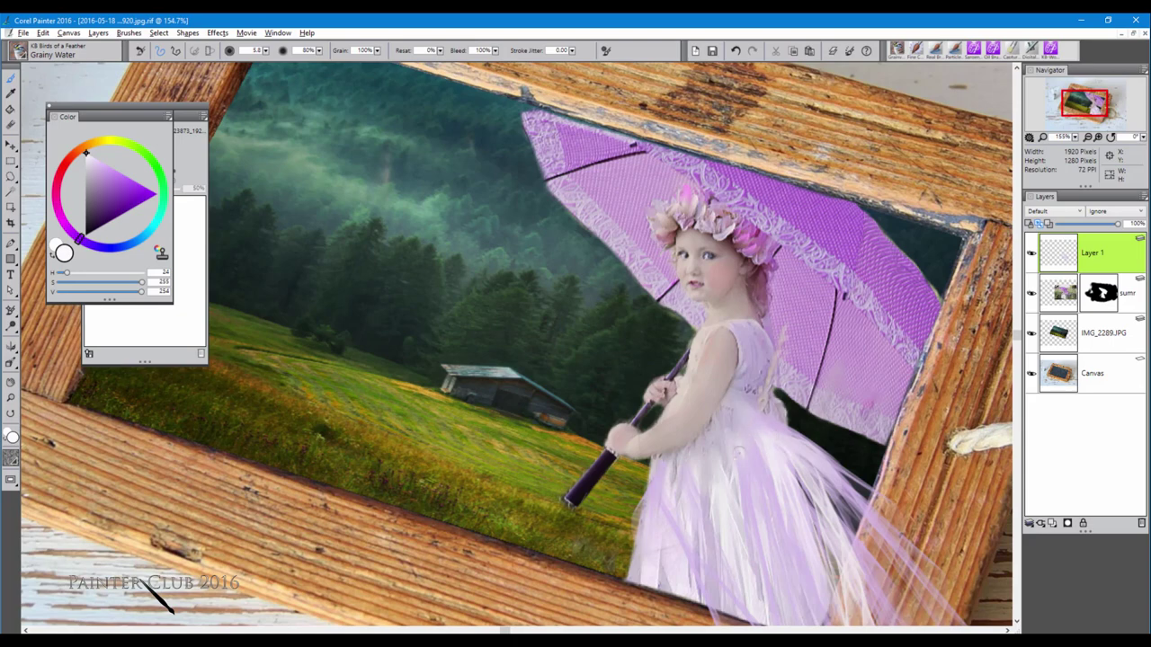
Switch to the Wedding Directional Veil brush and sweep white veil strokes from the skirt across the frame's corner onto the wooden background.
{"action": "scroll", "coordinate": [518, 345], "scroll_direction": "down", "scroll_amount": 6}
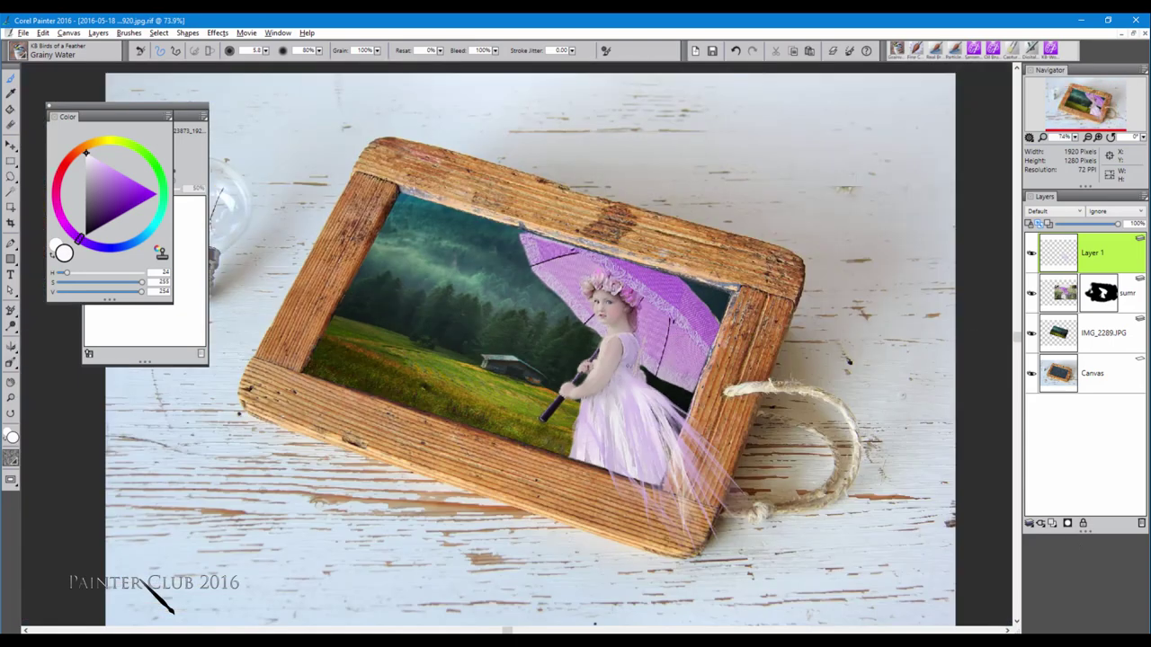
{"action": "scroll", "coordinate": [518, 345], "scroll_direction": "up", "scroll_amount": 1}
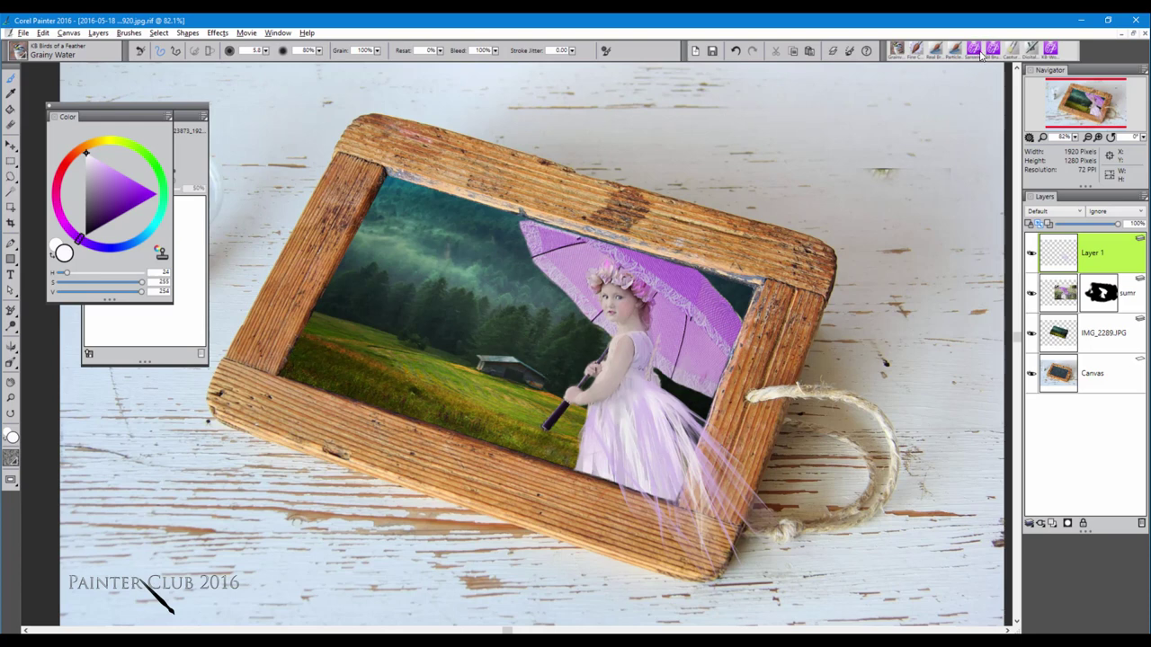
{"action": "left_click", "coordinate": [31, 52]}
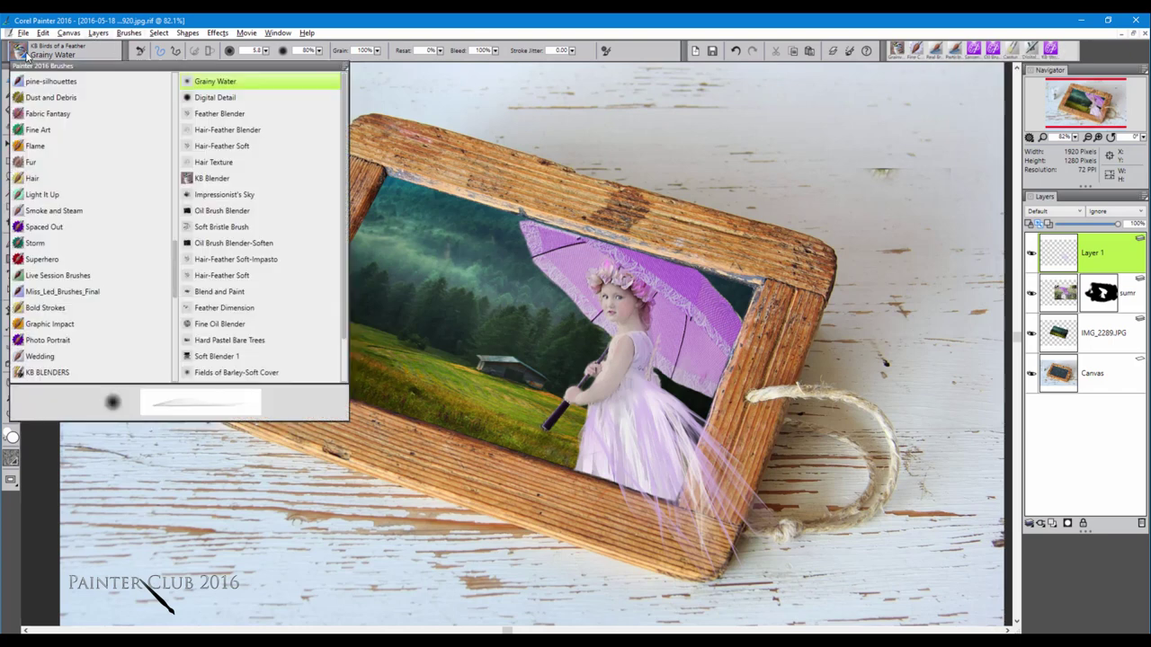
{"action": "left_click", "coordinate": [54, 342]}
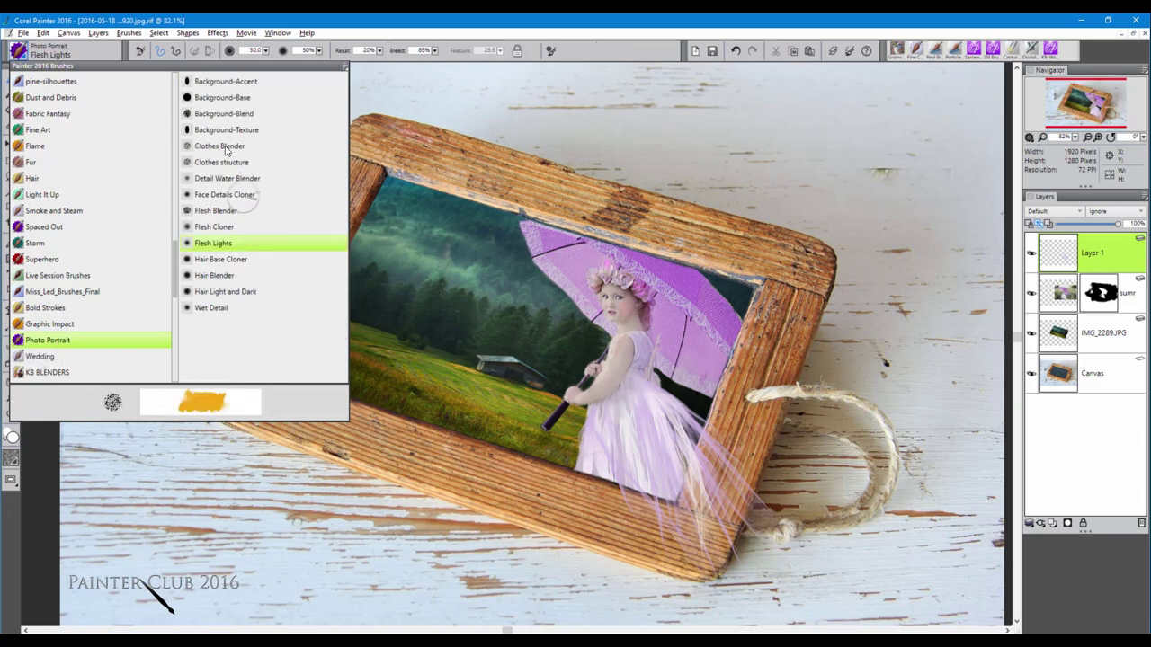
{"action": "left_click", "coordinate": [45, 357]}
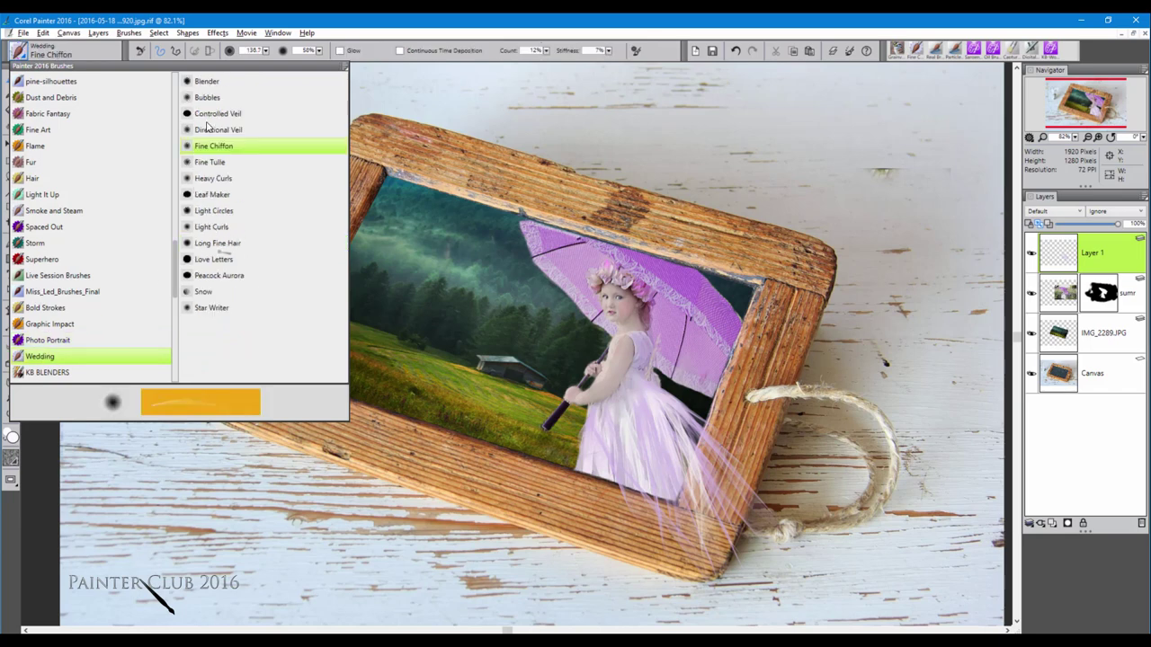
{"action": "left_click", "coordinate": [220, 132]}
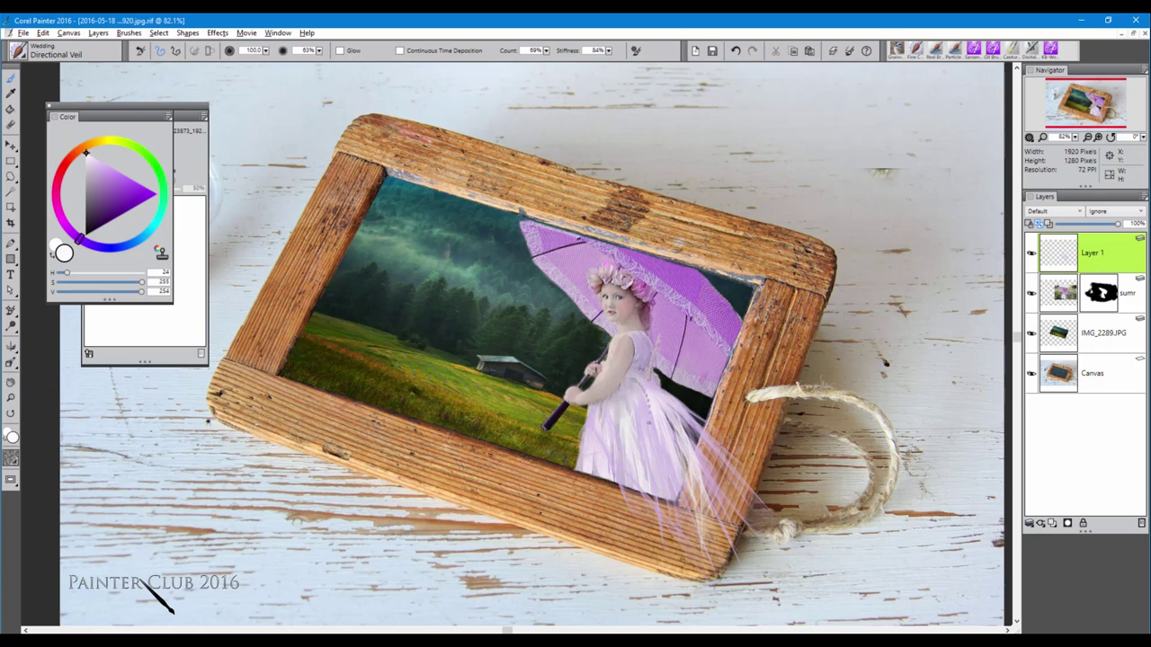
{"action": "mouse_move", "coordinate": [640, 388]}
{"action": "left_mouse_down"}
{"action": "mouse_move", "coordinate": [692, 501]}
{"action": "mouse_move", "coordinate": [732, 554]}
{"action": "left_mouse_up"}
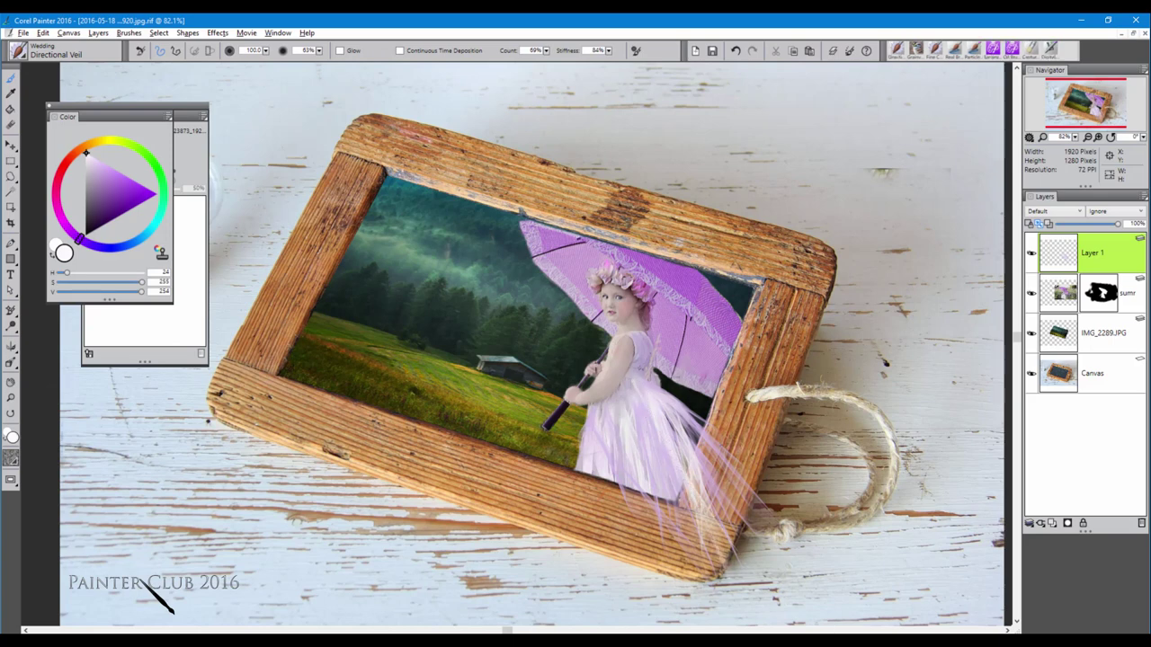
{"action": "mouse_move", "coordinate": [649, 385]}
{"action": "left_mouse_down"}
{"action": "mouse_move", "coordinate": [693, 407]}
{"action": "mouse_move", "coordinate": [800, 522]}
{"action": "left_mouse_up"}
{"action": "left_click_drag", "start_coordinate": [749, 477], "coordinate": [831, 534]}
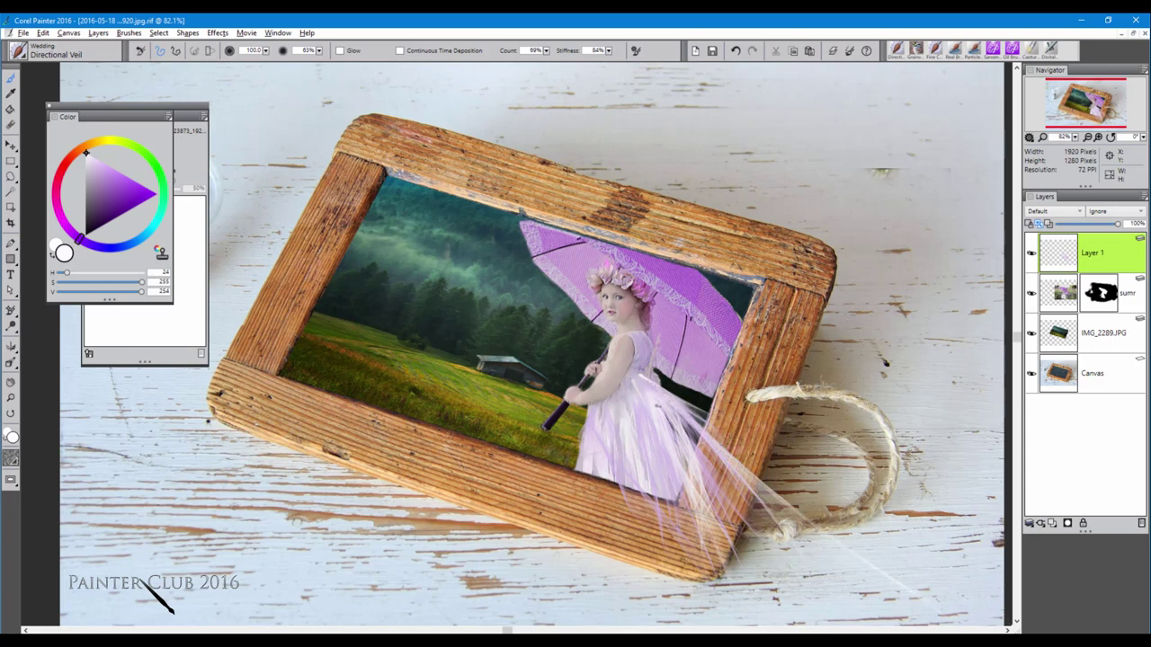
{"action": "left_click_drag", "start_coordinate": [690, 444], "coordinate": [774, 530]}
{"action": "left_click_drag", "start_coordinate": [712, 467], "coordinate": [795, 554]}
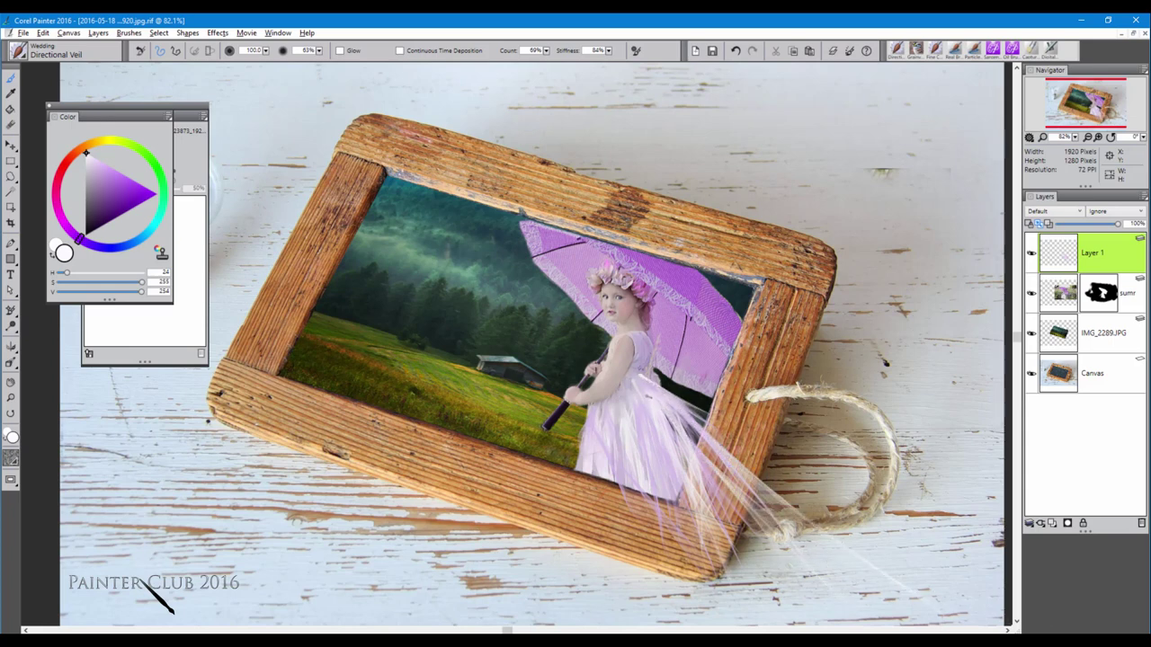
{"action": "mouse_move", "coordinate": [717, 469]}
{"action": "left_mouse_down"}
{"action": "mouse_move", "coordinate": [766, 534]}
{"action": "mouse_move", "coordinate": [952, 626]}
{"action": "left_mouse_up"}
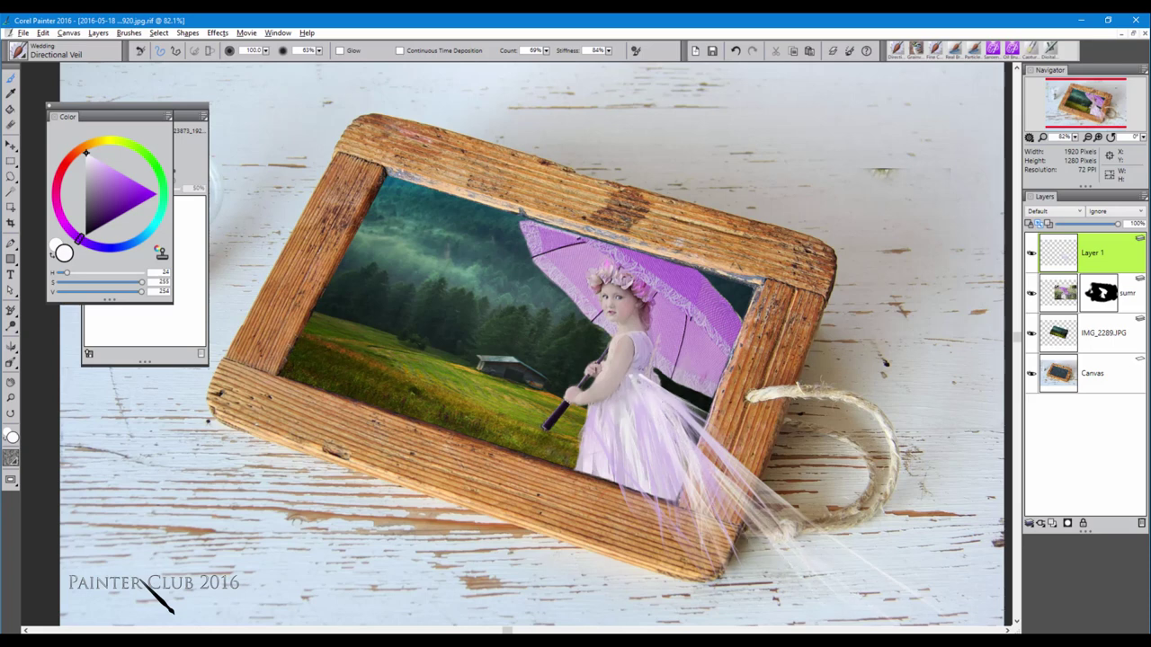
Finish the veil strokes over the frame's corner, and switch to the Fine Art Blender brush to soften the skirt and veil.
{"action": "left_click_drag", "start_coordinate": [707, 457], "coordinate": [816, 530]}
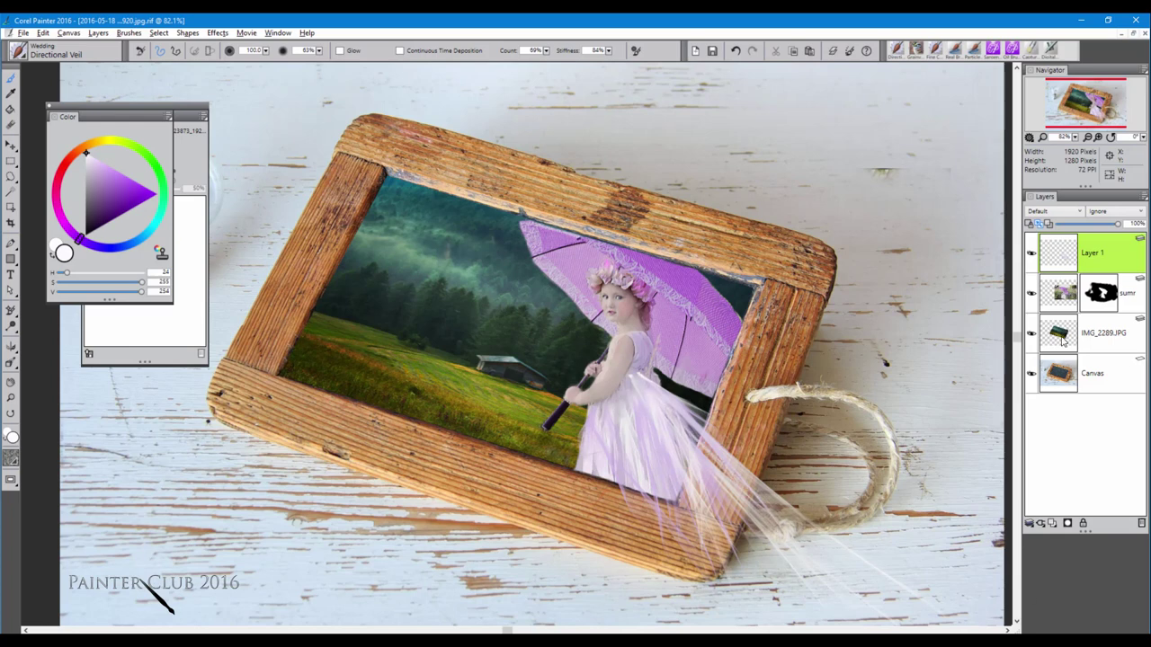
{"action": "left_click", "coordinate": [915, 50]}
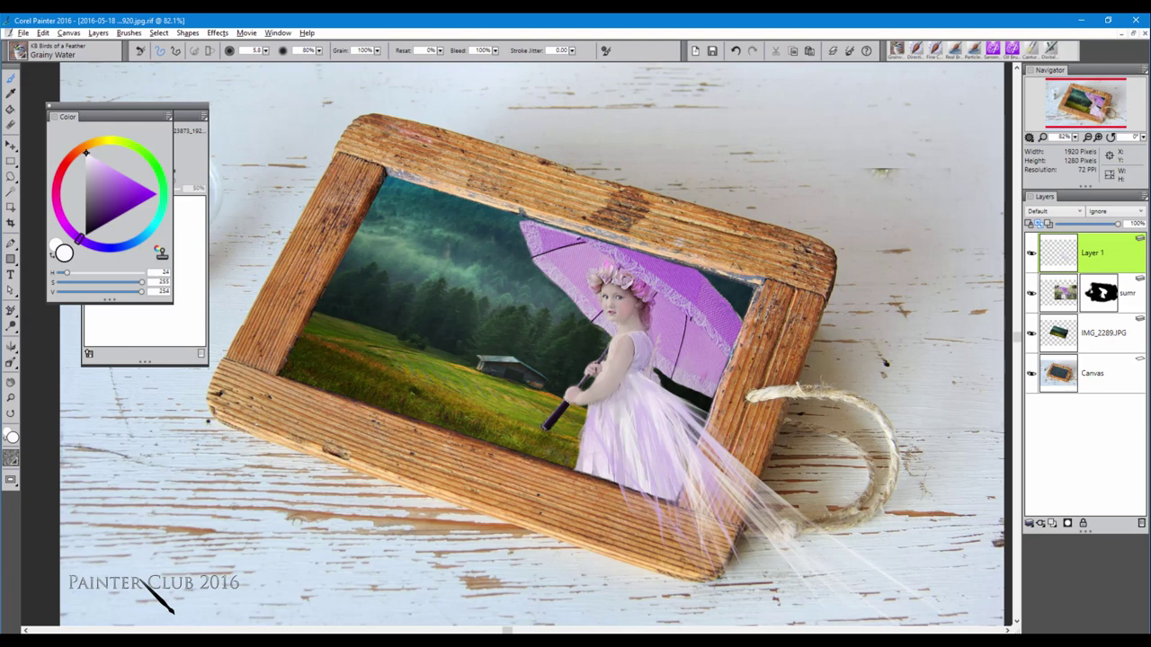
{"action": "left_click", "coordinate": [20, 50]}
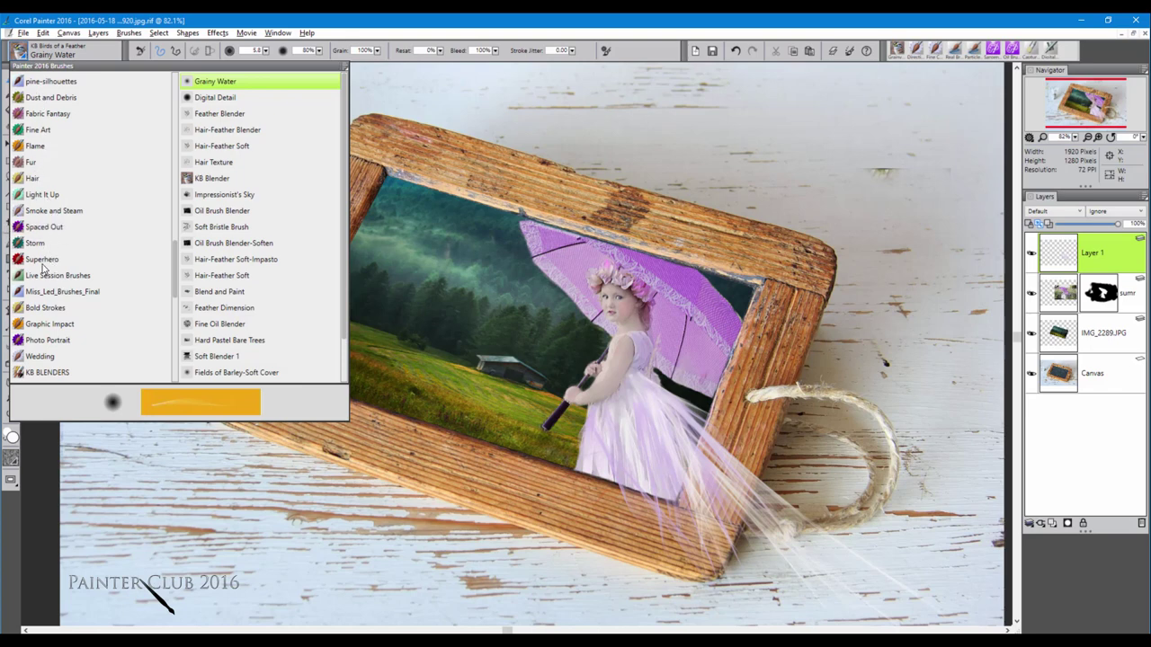
{"action": "left_click", "coordinate": [45, 356]}
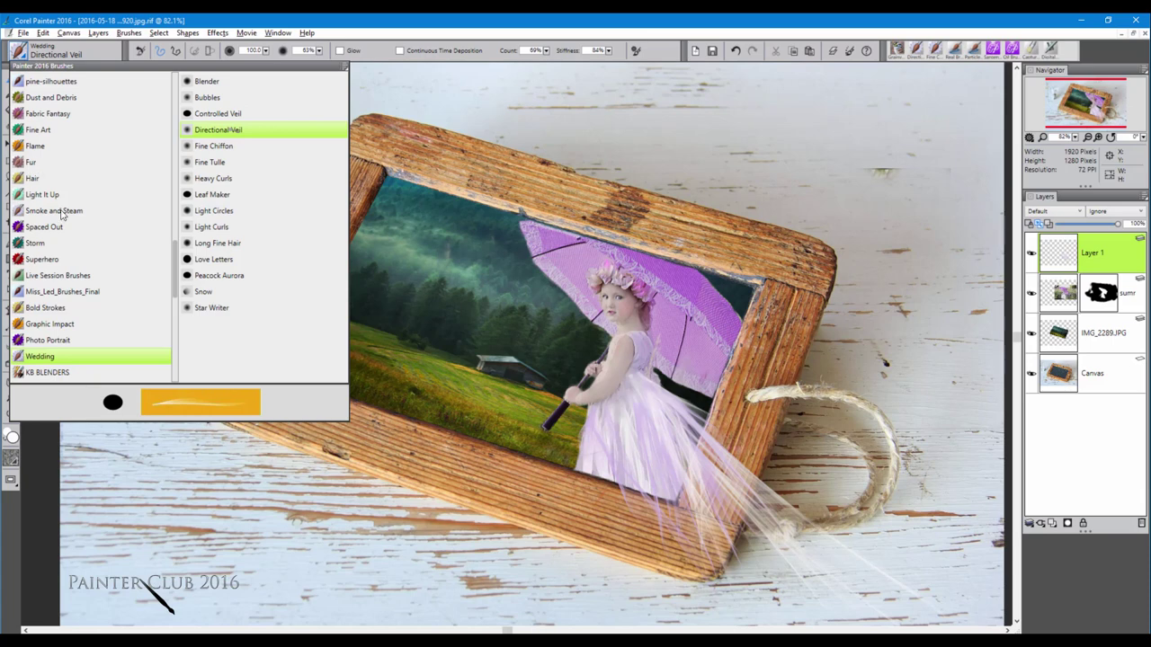
{"action": "left_click", "coordinate": [41, 131]}
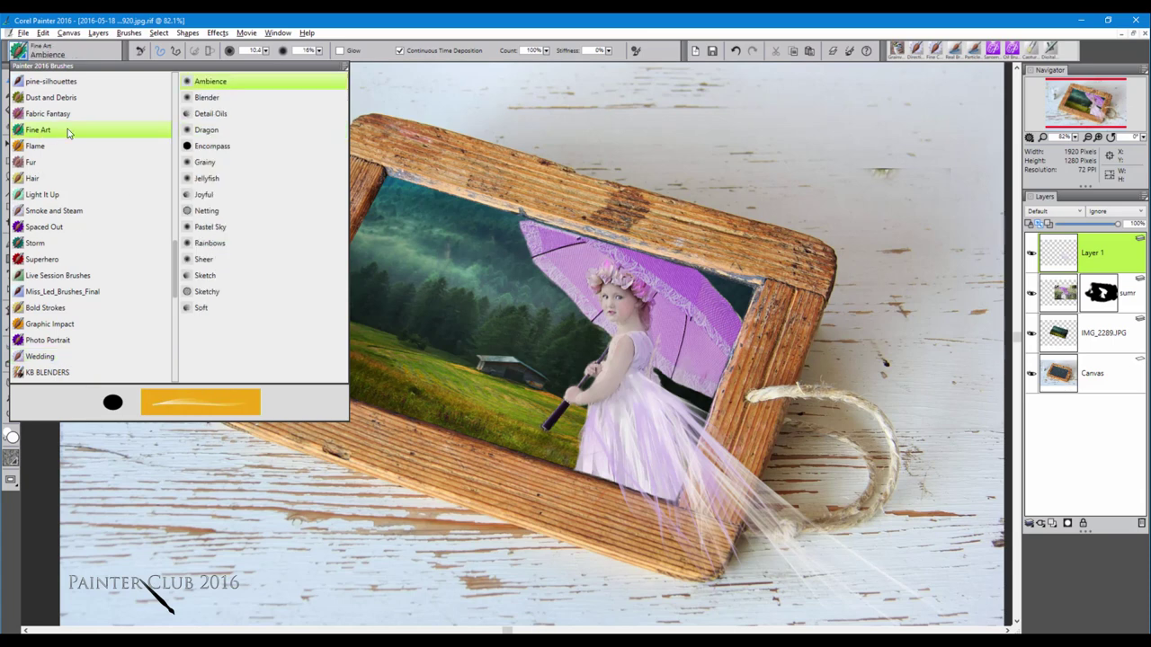
{"action": "left_click", "coordinate": [203, 99]}
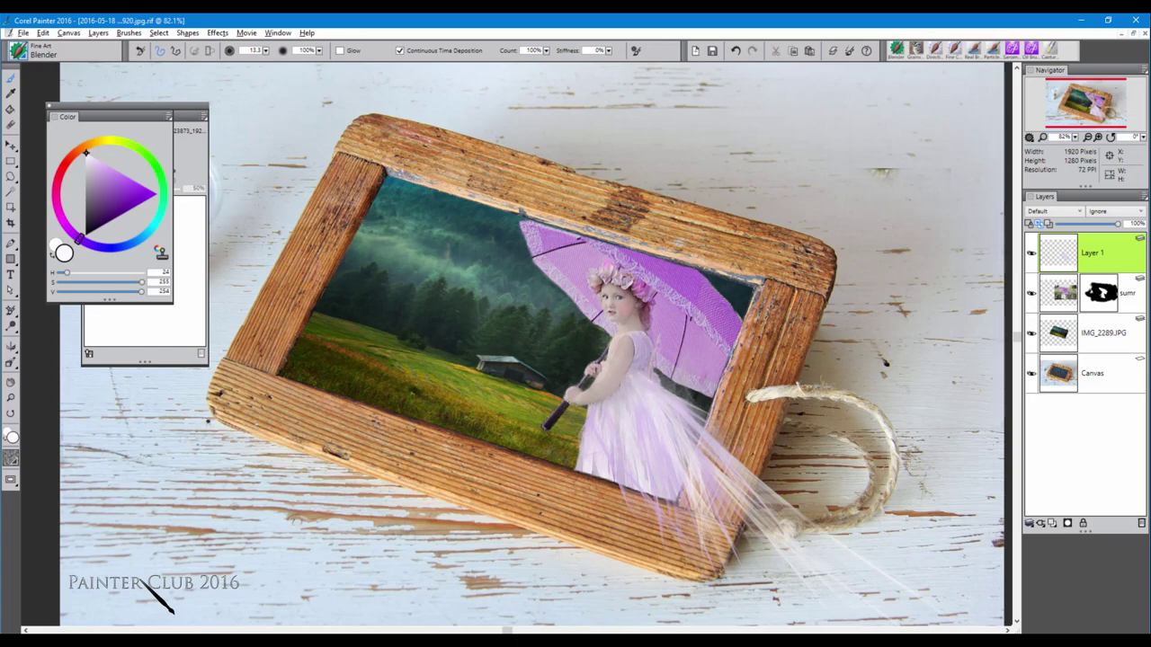
Place the summer umbrella-girl photo as a new layer near the light bulb.
{"action": "scroll", "coordinate": [517, 345], "scroll_direction": "down", "scroll_amount": 3}
{"action": "scroll", "coordinate": [517, 345], "scroll_direction": "down", "scroll_amount": 1}
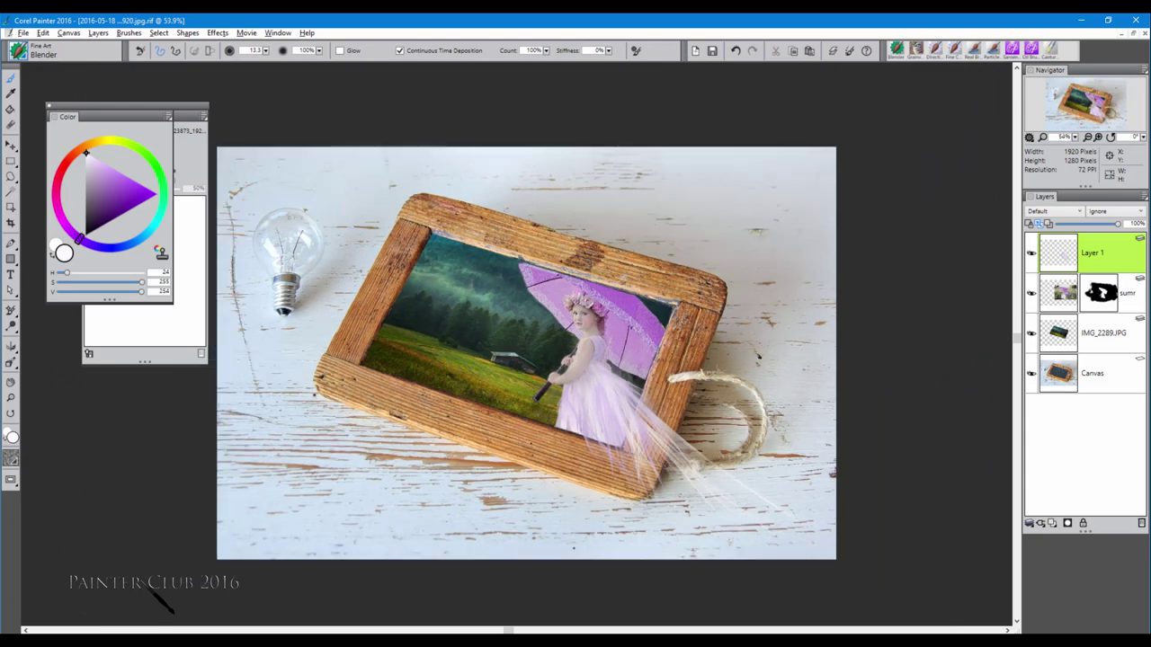
{"action": "scroll", "coordinate": [517, 345], "scroll_direction": "up", "scroll_amount": 1}
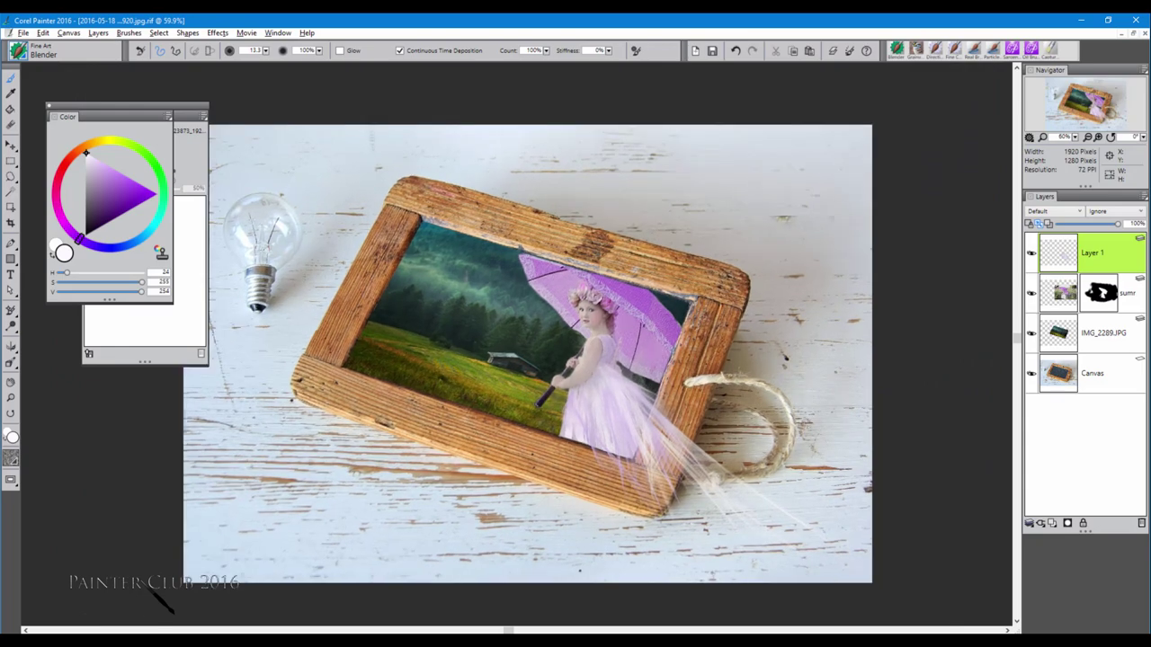
{"action": "key", "text": "super"}
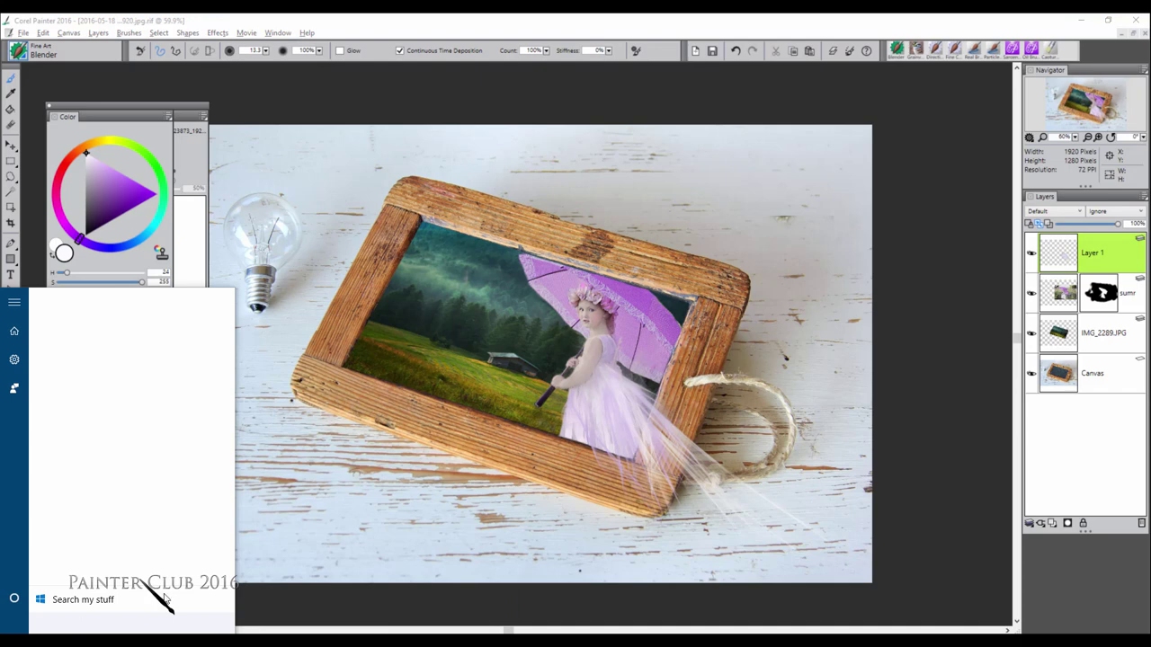
{"action": "key", "text": "Escape"}
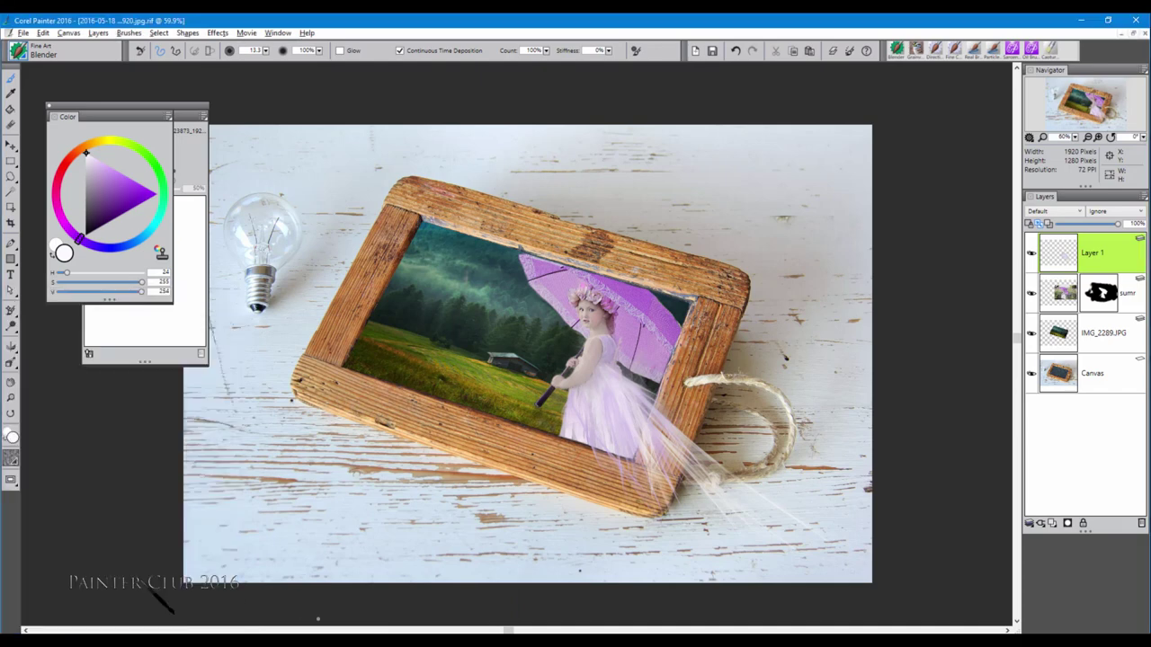
{"action": "left_click_drag", "start_coordinate": [342, 580], "coordinate": [392, 560]}
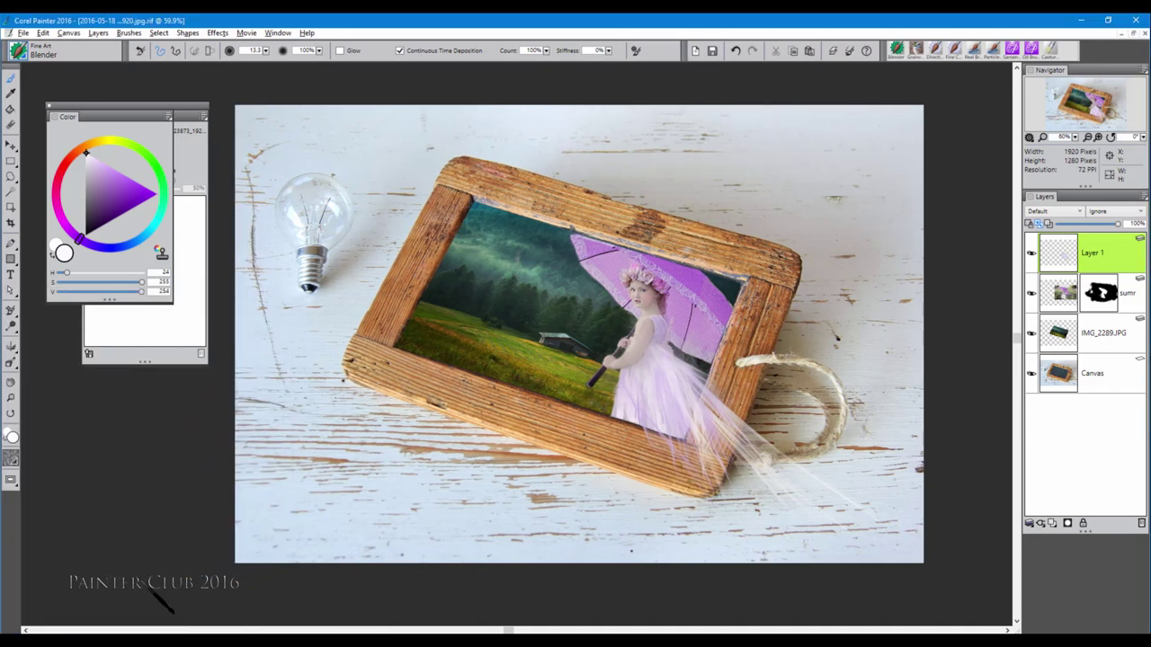
{"action": "scroll", "coordinate": [391, 560], "scroll_direction": "up", "scroll_amount": 2}
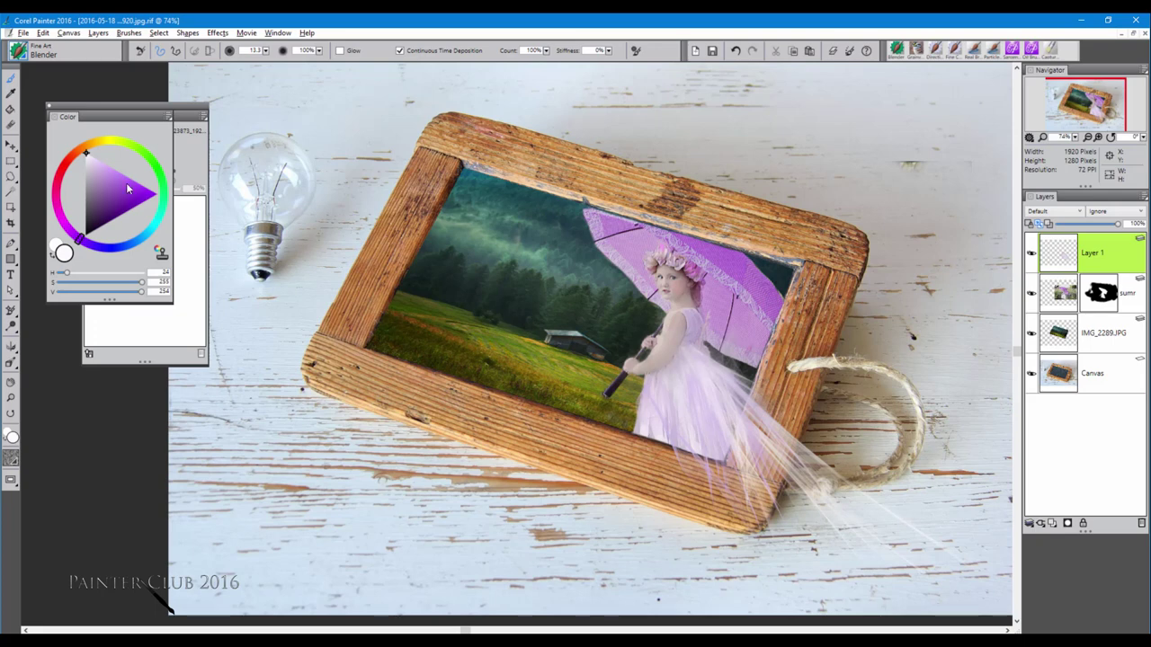
{"action": "left_click", "coordinate": [23, 32]}
{"action": "left_click", "coordinate": [31, 98]}
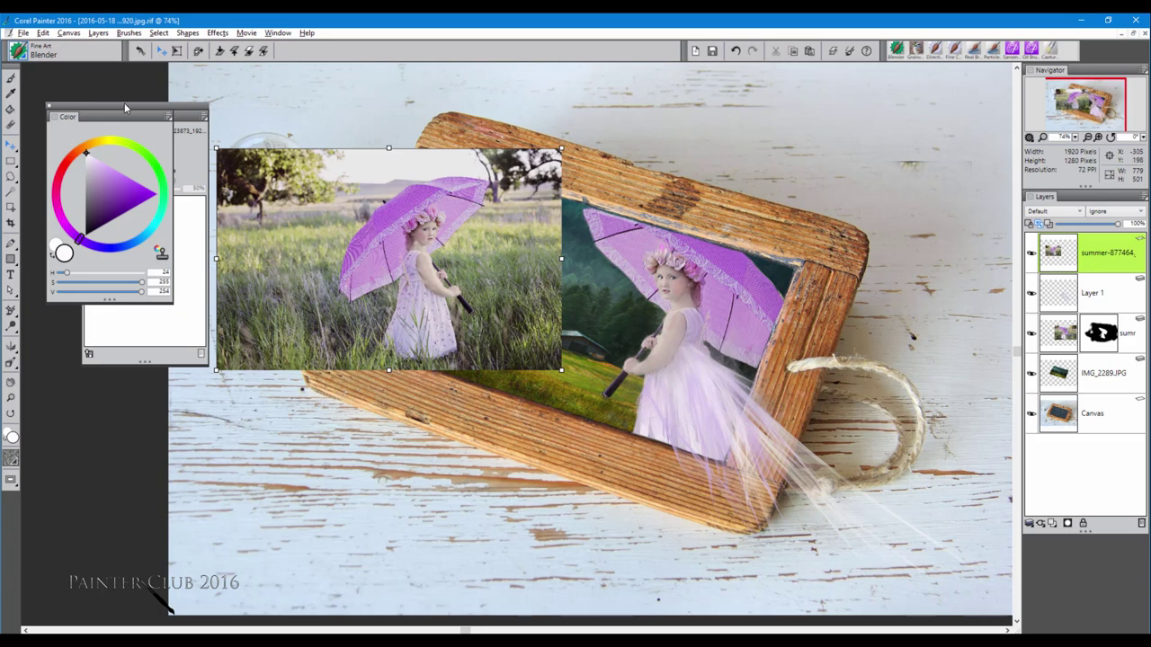
Close the floating palettes and scale the placed photo proportionally to about 547 by 353 pixels over the light bulb.
{"action": "left_click", "coordinate": [49, 105]}
{"action": "left_click_drag", "start_coordinate": [179, 108], "coordinate": [154, 116]}
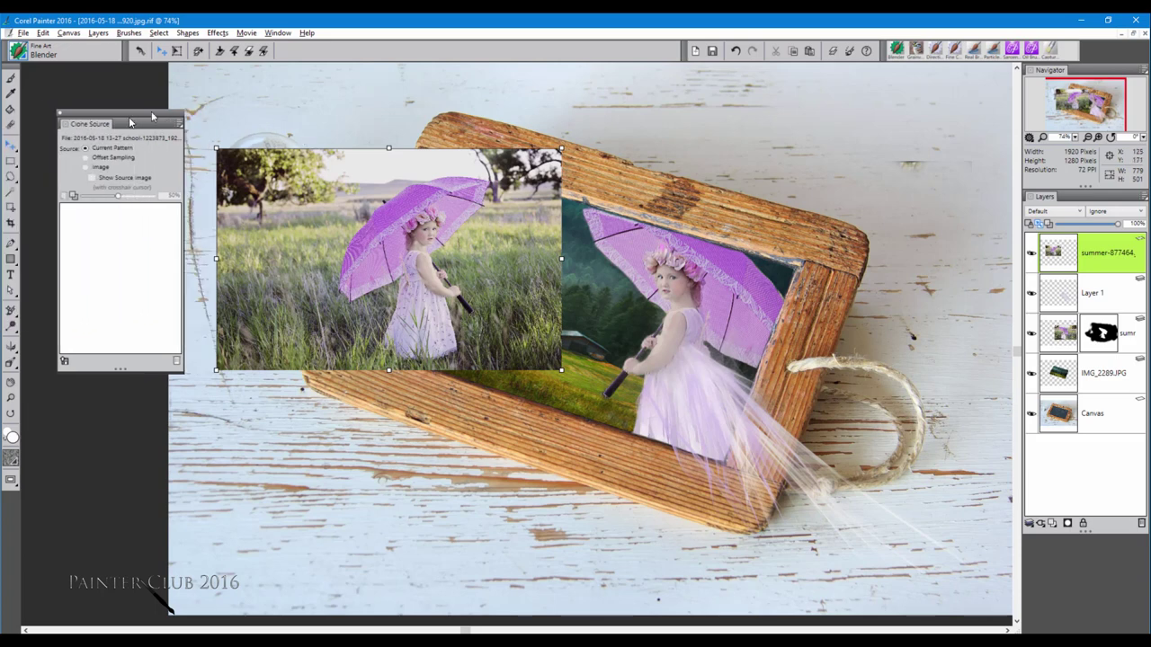
{"action": "left_click", "coordinate": [59, 114]}
{"action": "left_click_drag", "start_coordinate": [397, 219], "coordinate": [260, 179]}
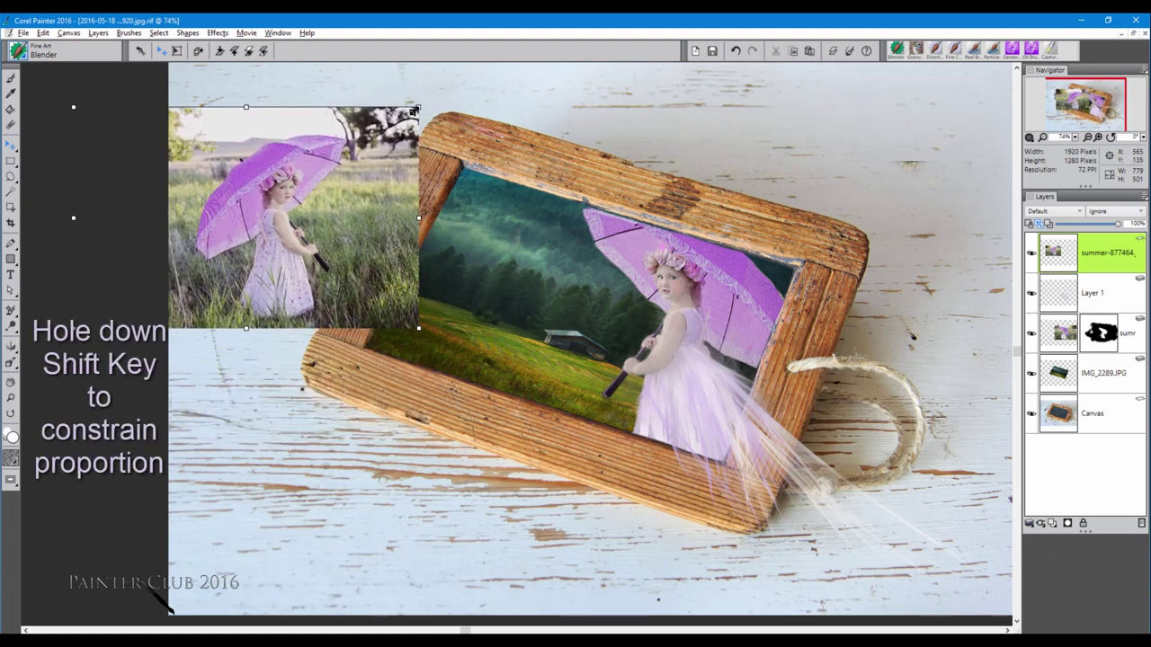
{"action": "left_click_drag", "start_coordinate": [414, 110], "coordinate": [334, 163]}
{"action": "left_click_drag", "start_coordinate": [233, 214], "coordinate": [277, 165]}
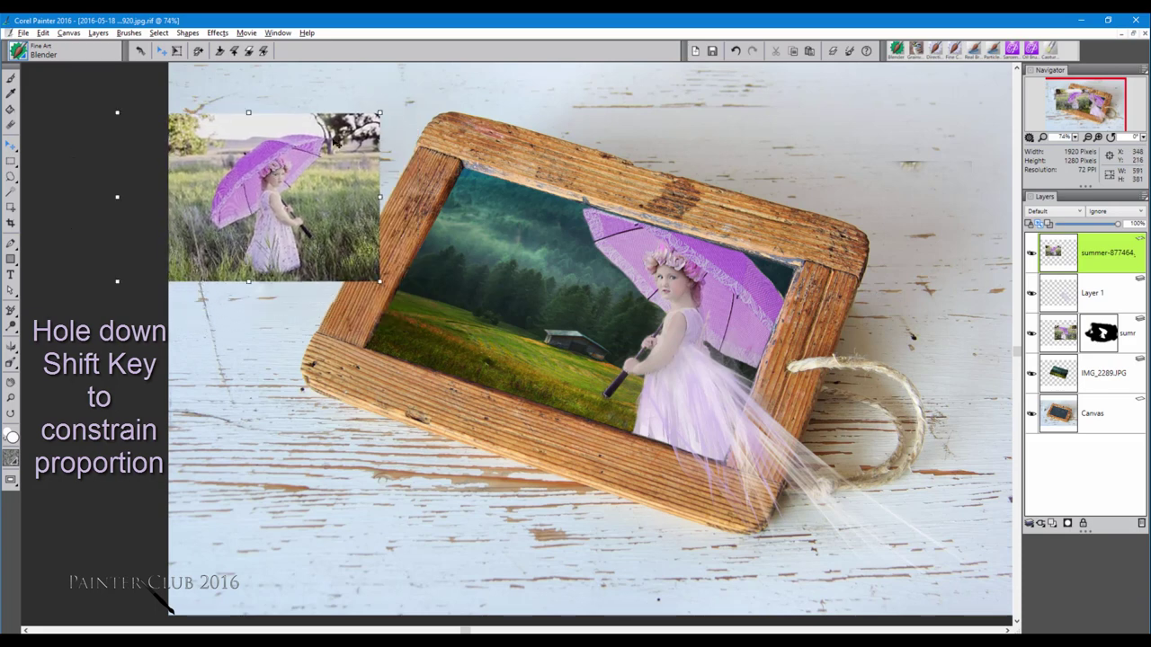
{"action": "left_click_drag", "start_coordinate": [381, 115], "coordinate": [360, 125]}
{"action": "left_click_drag", "start_coordinate": [284, 159], "coordinate": [286, 153]}
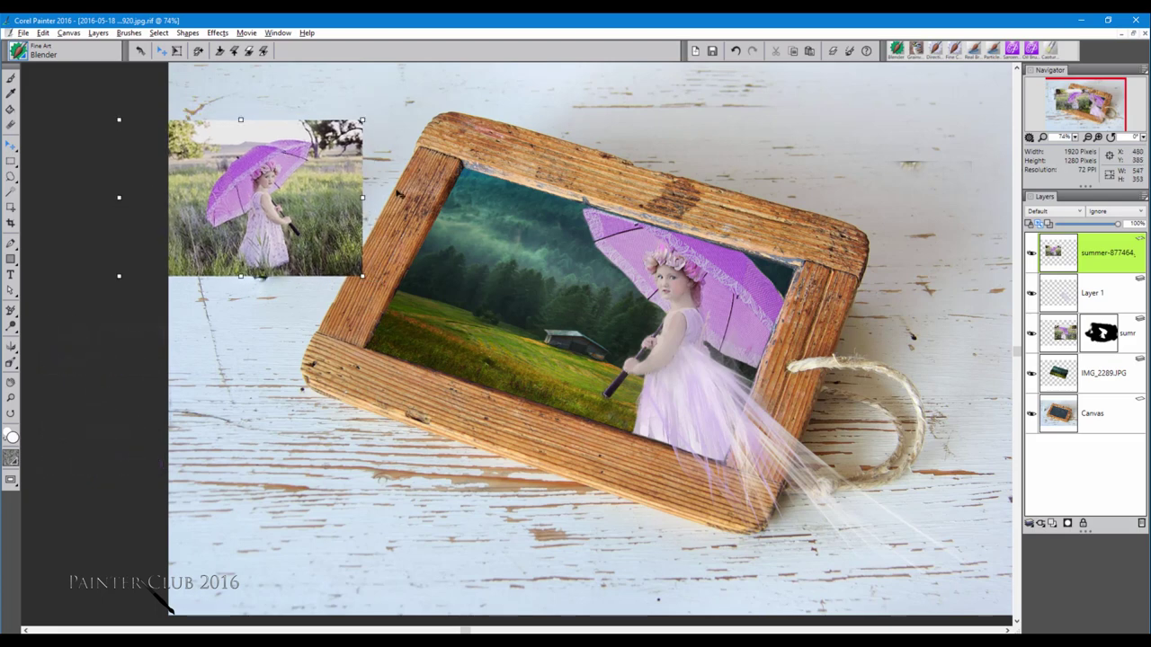
Convert the placed photo to a default layer, lower its opacity to 42%, and align the girl inside the bulb.
{"action": "right_click", "coordinate": [1119, 249]}
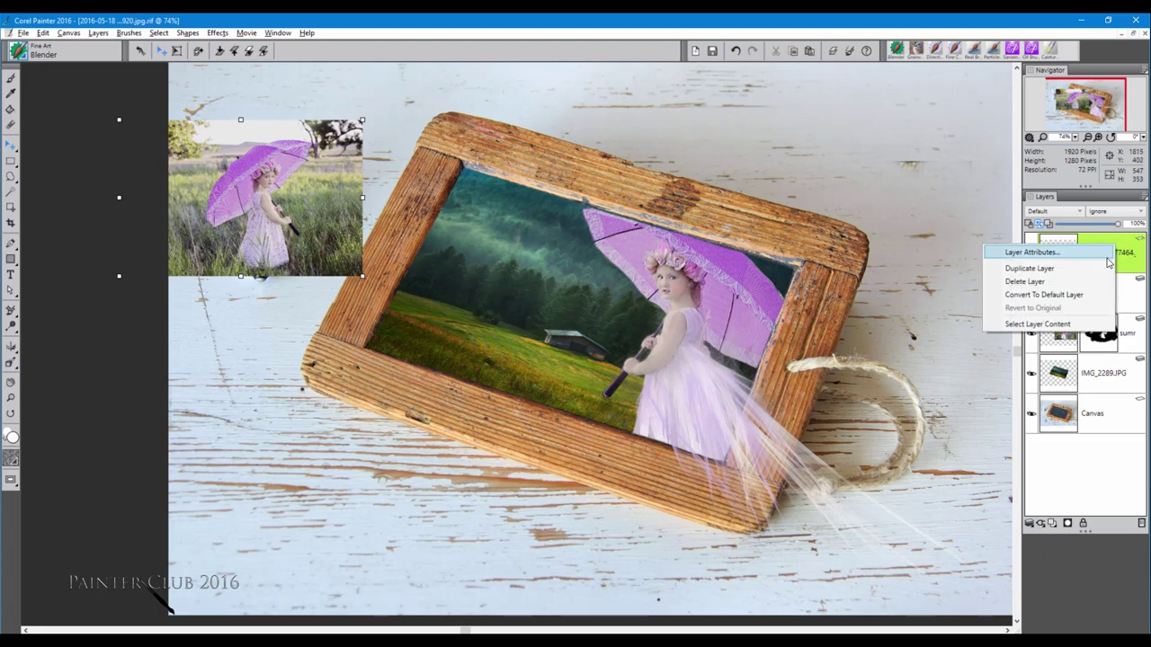
{"action": "left_click", "coordinate": [1086, 296]}
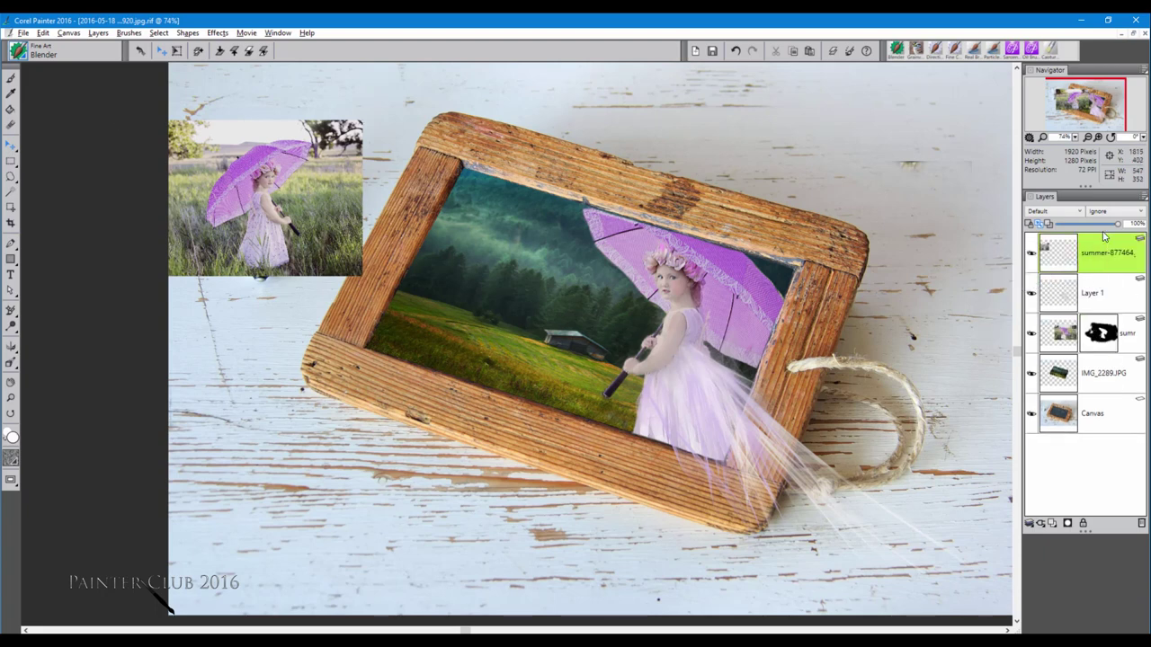
{"action": "left_click_drag", "start_coordinate": [1098, 226], "coordinate": [1084, 226]}
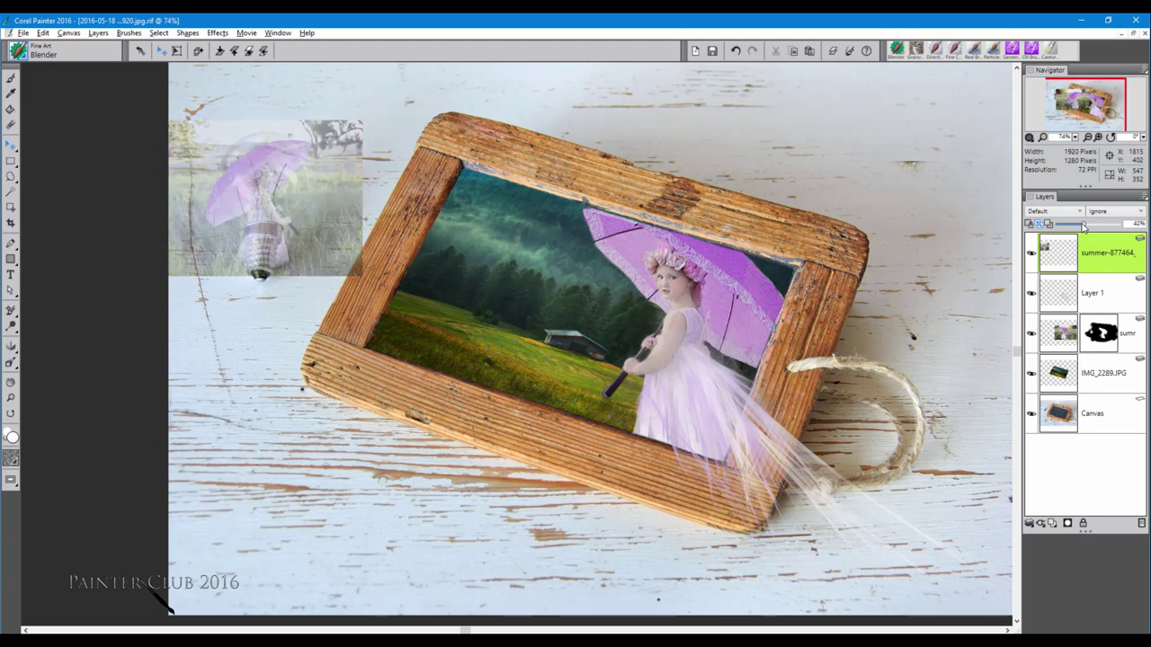
{"action": "mouse_move", "coordinate": [281, 181]}
{"action": "left_mouse_down"}
{"action": "mouse_move", "coordinate": [280, 149]}
{"action": "mouse_move", "coordinate": [292, 196]}
{"action": "left_mouse_up"}
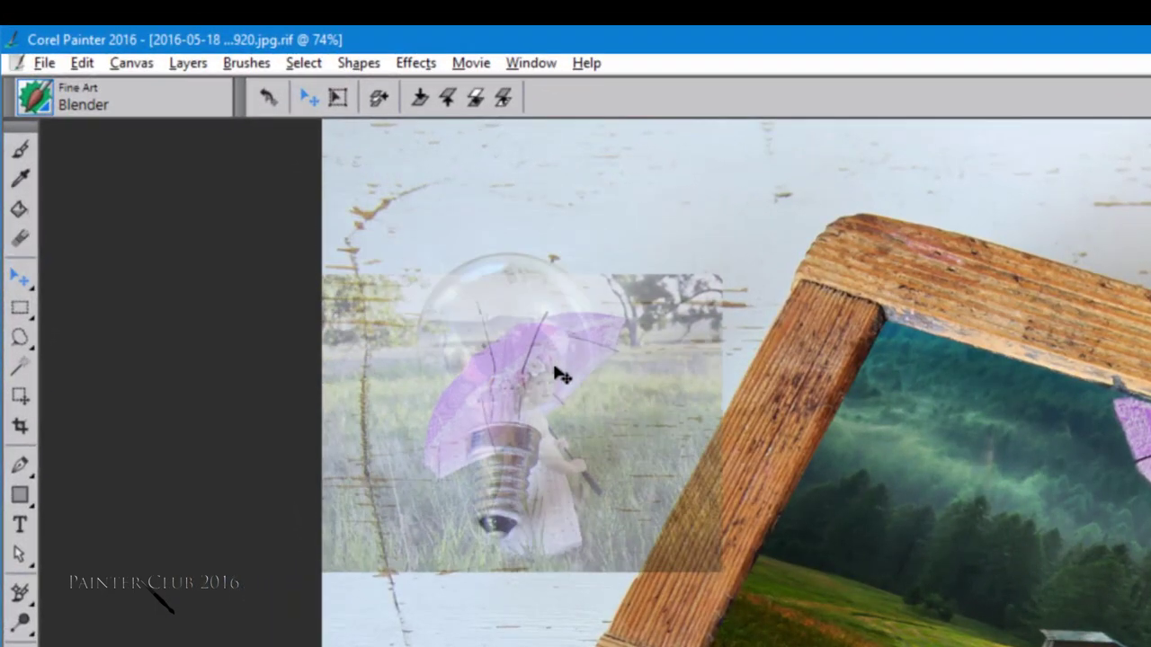
{"action": "left_click_drag", "start_coordinate": [558, 373], "coordinate": [528, 316]}
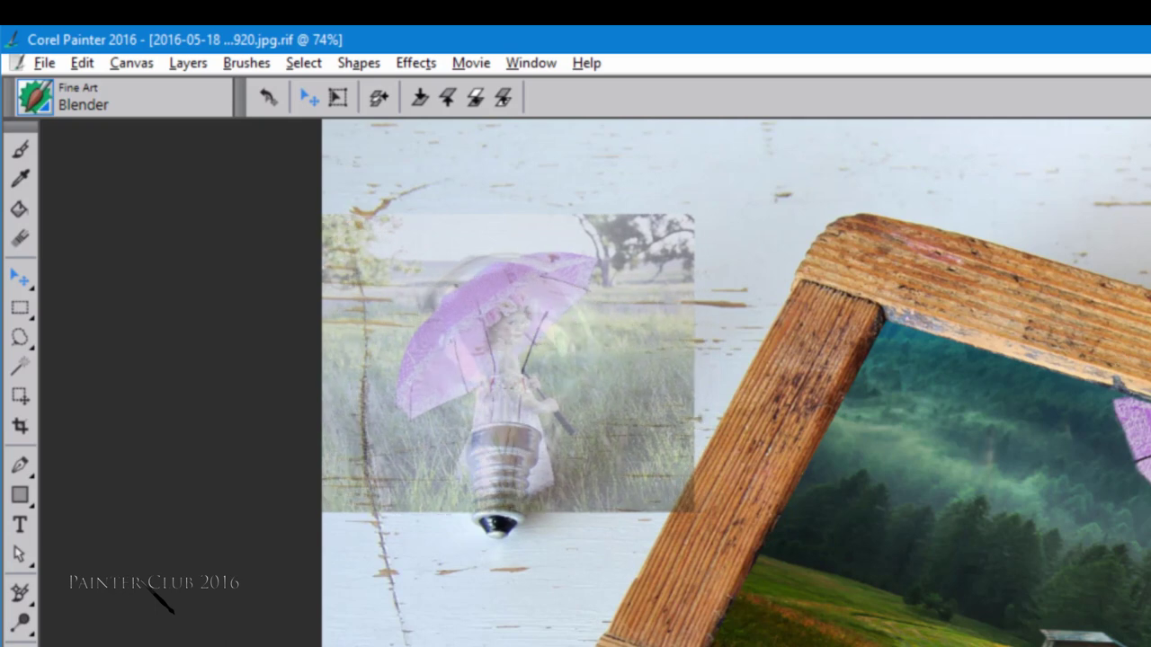
Restore the photo layer to full opacity, add a layer mask, and fill the mask with black at 100% opacity.
{"action": "key", "text": "0"}
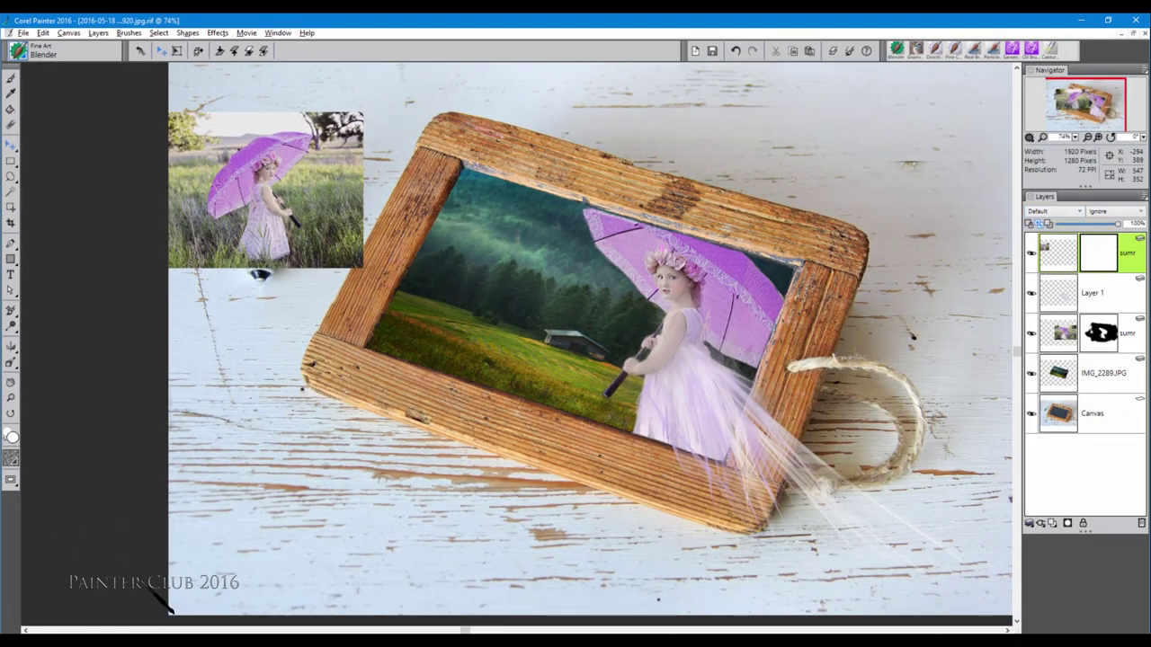
{"action": "left_click_drag", "start_coordinate": [0, 207], "coordinate": [36, 89]}
{"action": "left_click_drag", "start_coordinate": [54, 172], "coordinate": [59, 229]}
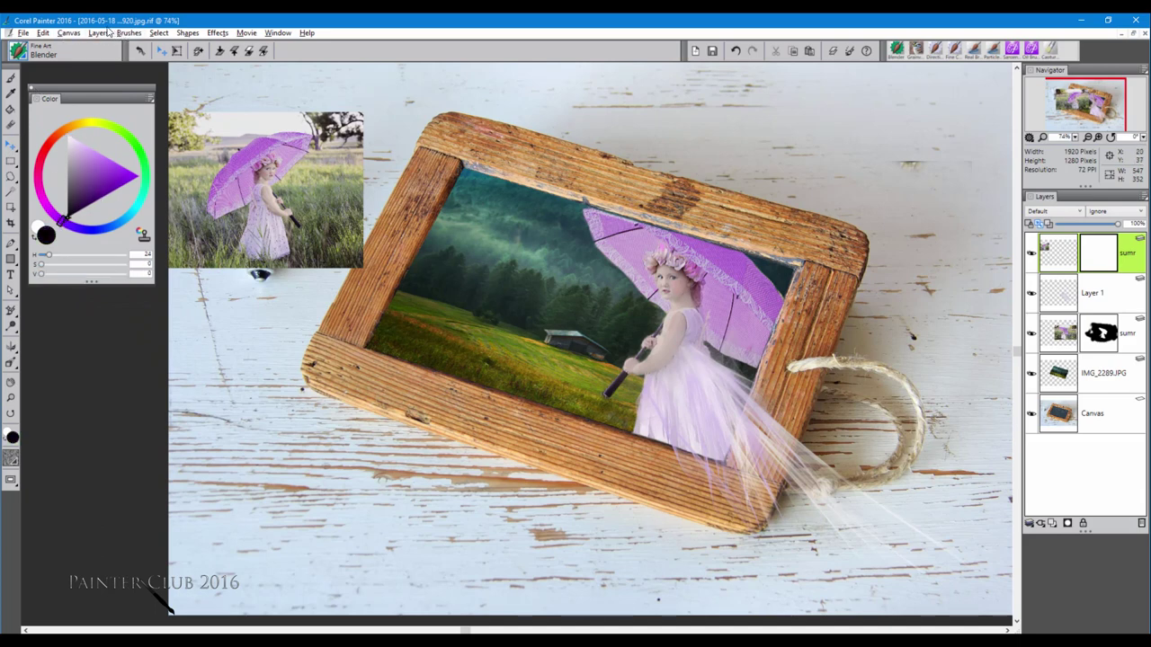
{"action": "left_click", "coordinate": [41, 33]}
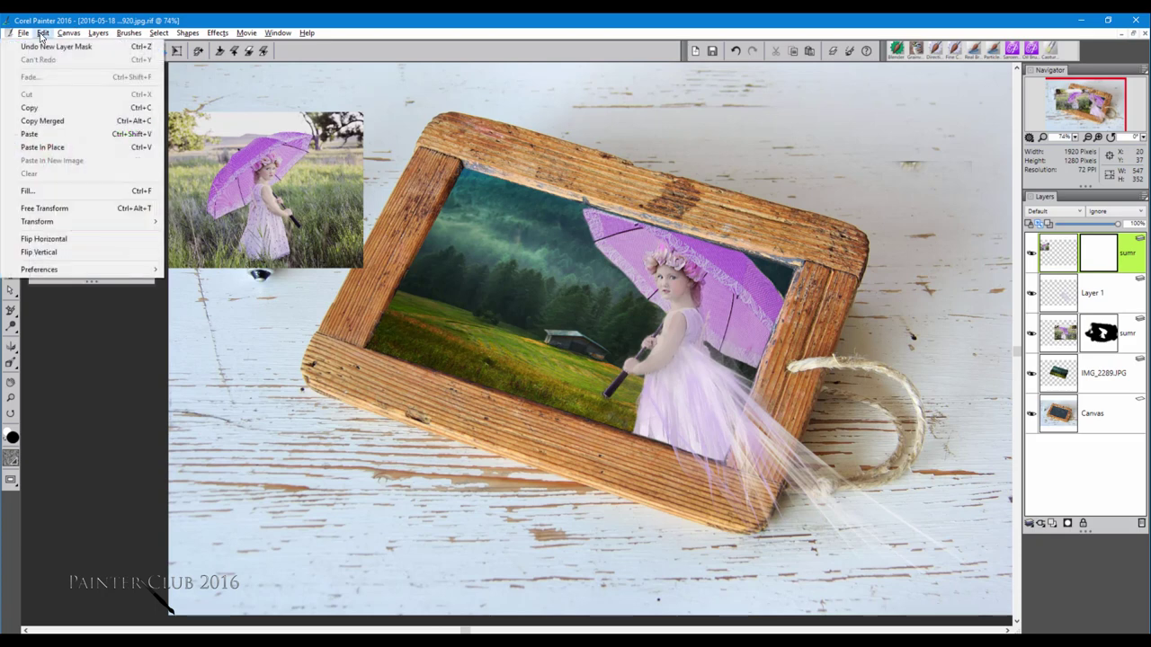
{"action": "left_click", "coordinate": [55, 195]}
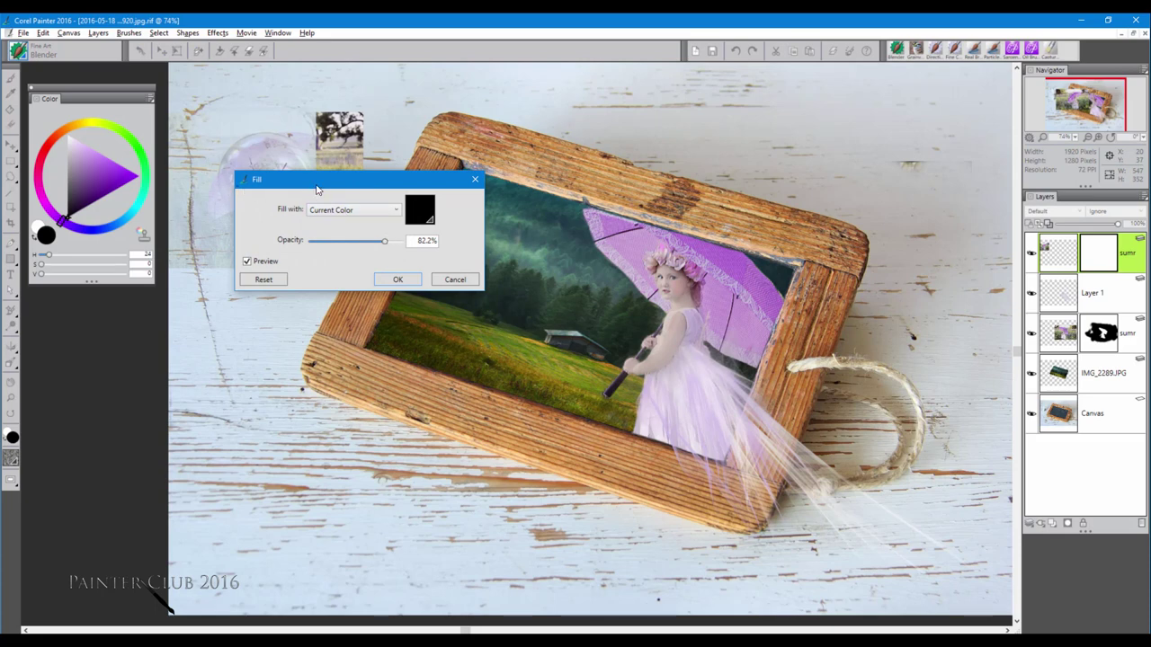
{"action": "left_click_drag", "start_coordinate": [316, 190], "coordinate": [333, 256]}
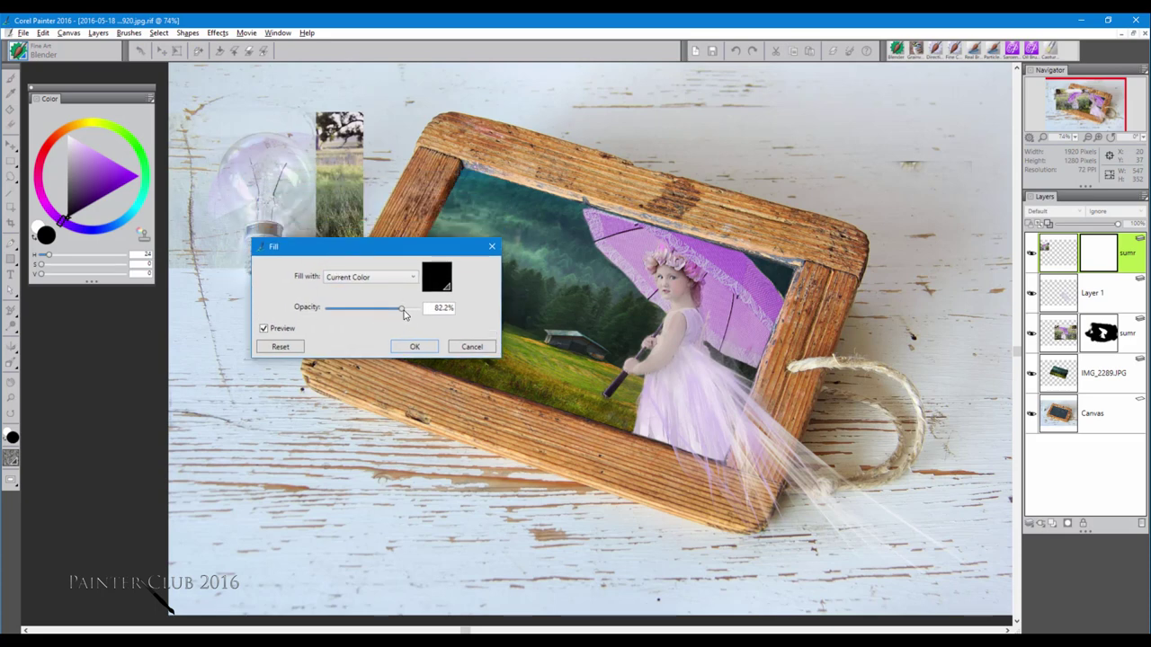
{"action": "left_click_drag", "start_coordinate": [404, 313], "coordinate": [431, 312]}
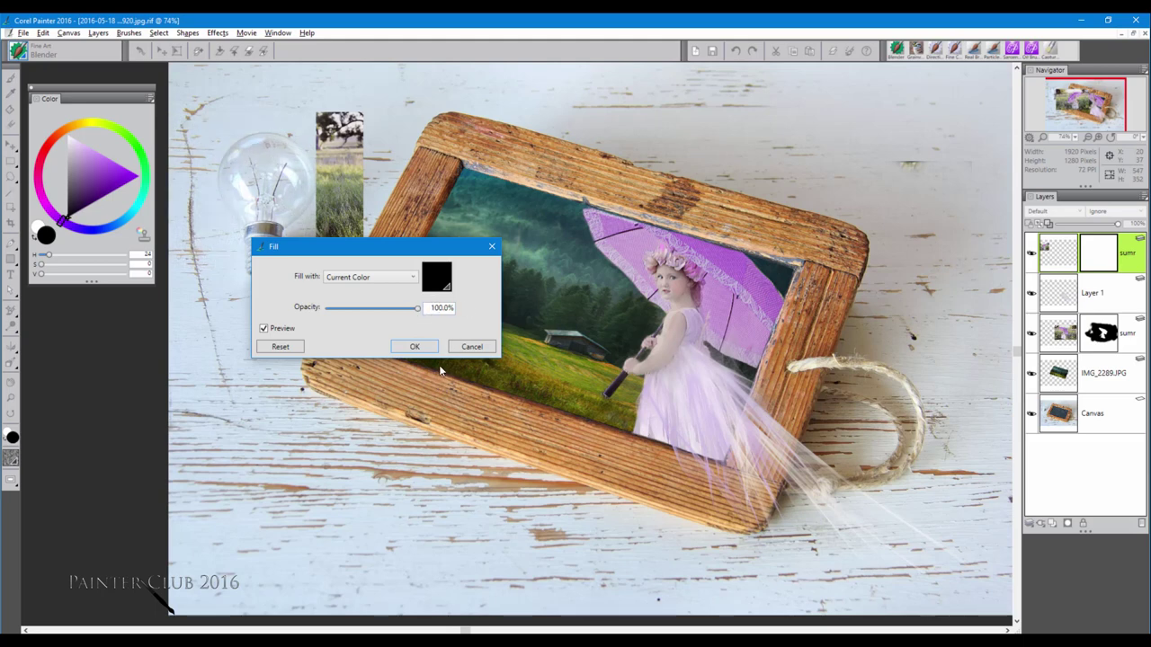
{"action": "left_click", "coordinate": [414, 347]}
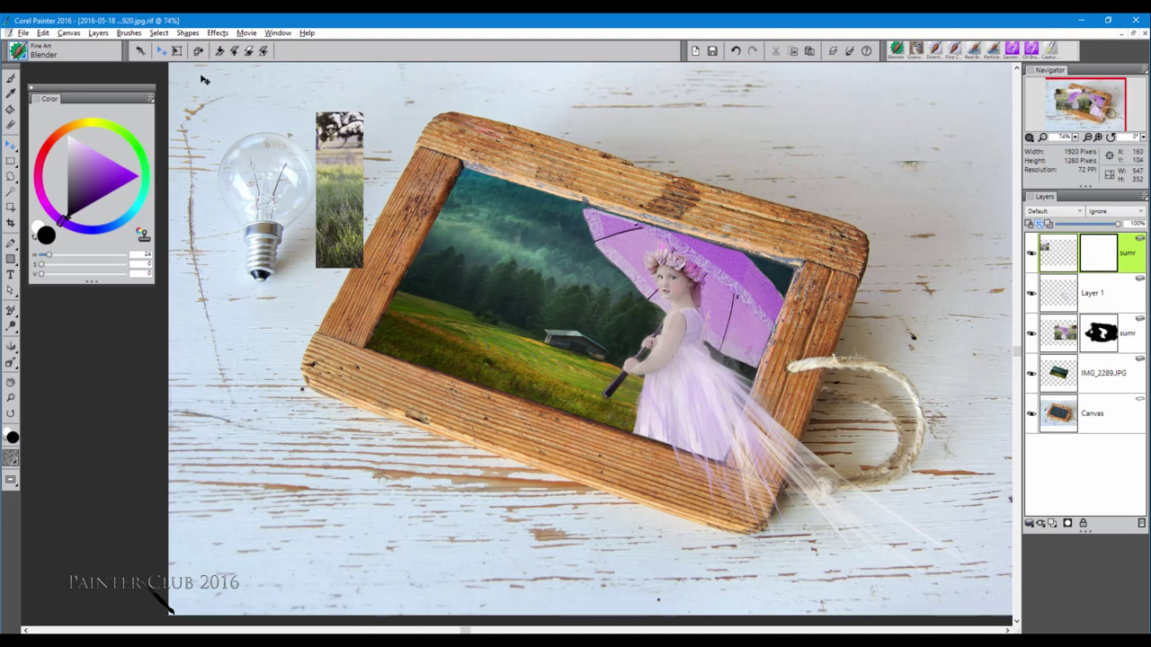
Choose the Detail Airbrush, enlarge it to about 66.7, and paint black on the mask to hide the leftover photo strip beside the bulb.
{"action": "left_click", "coordinate": [11, 79]}
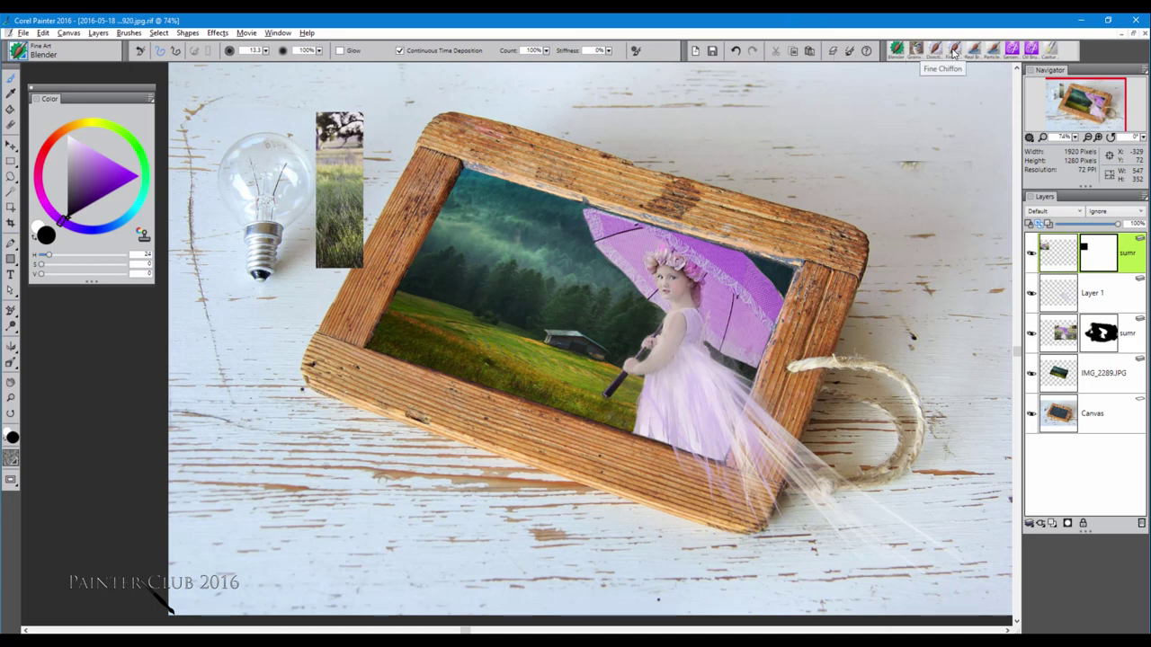
{"action": "left_click", "coordinate": [65, 50]}
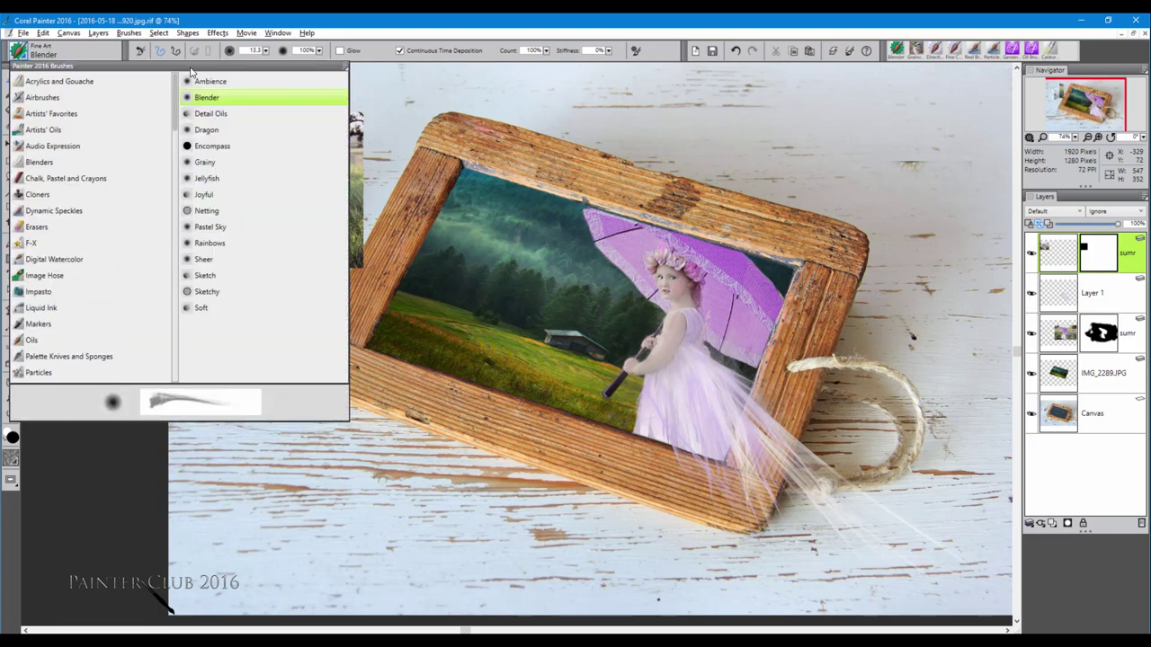
{"action": "left_click", "coordinate": [36, 98]}
{"action": "left_click", "coordinate": [219, 131]}
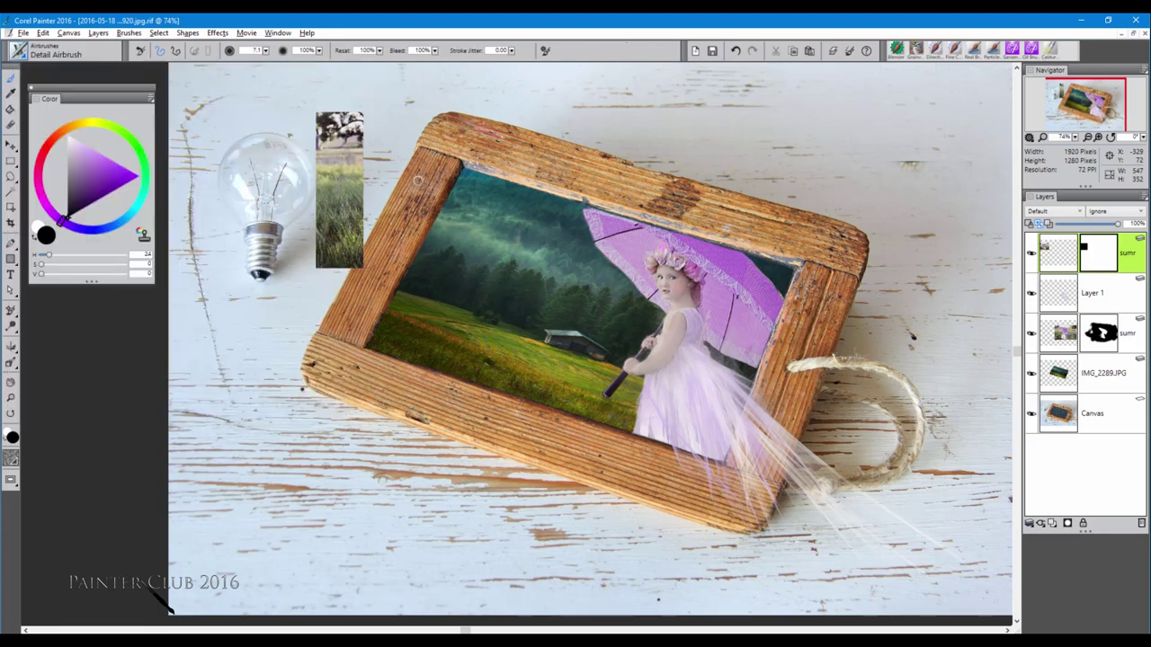
{"action": "mouse_move", "coordinate": [422, 180]}
{"action": "left_mouse_down"}
{"action": "mouse_move", "coordinate": [448, 160]}
{"action": "mouse_move", "coordinate": [452, 180]}
{"action": "left_mouse_up"}
{"action": "mouse_move", "coordinate": [325, 124]}
{"action": "left_mouse_down"}
{"action": "mouse_move", "coordinate": [351, 124]}
{"action": "mouse_move", "coordinate": [306, 126]}
{"action": "mouse_move", "coordinate": [338, 203]}
{"action": "mouse_move", "coordinate": [340, 256]}
{"action": "mouse_move", "coordinate": [319, 125]}
{"action": "left_mouse_up"}
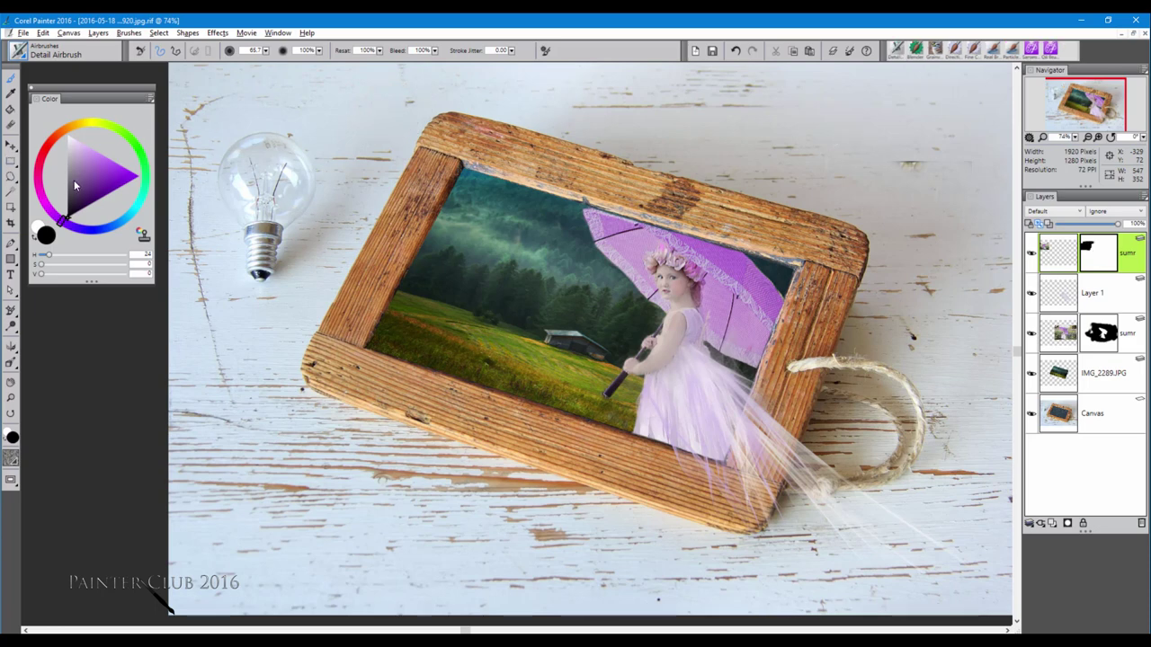
Change the paint color to white and paint on the mask to reveal the umbrella girl inside the bulb.
{"action": "mouse_move", "coordinate": [80, 205]}
{"action": "left_mouse_down"}
{"action": "mouse_move", "coordinate": [79, 167]}
{"action": "mouse_move", "coordinate": [95, 141]}
{"action": "left_mouse_up"}
{"action": "mouse_move", "coordinate": [265, 167]}
{"action": "left_mouse_down"}
{"action": "mouse_move", "coordinate": [275, 191]}
{"action": "mouse_move", "coordinate": [254, 184]}
{"action": "mouse_move", "coordinate": [250, 215]}
{"action": "mouse_move", "coordinate": [259, 179]}
{"action": "mouse_move", "coordinate": [288, 184]}
{"action": "left_mouse_up"}
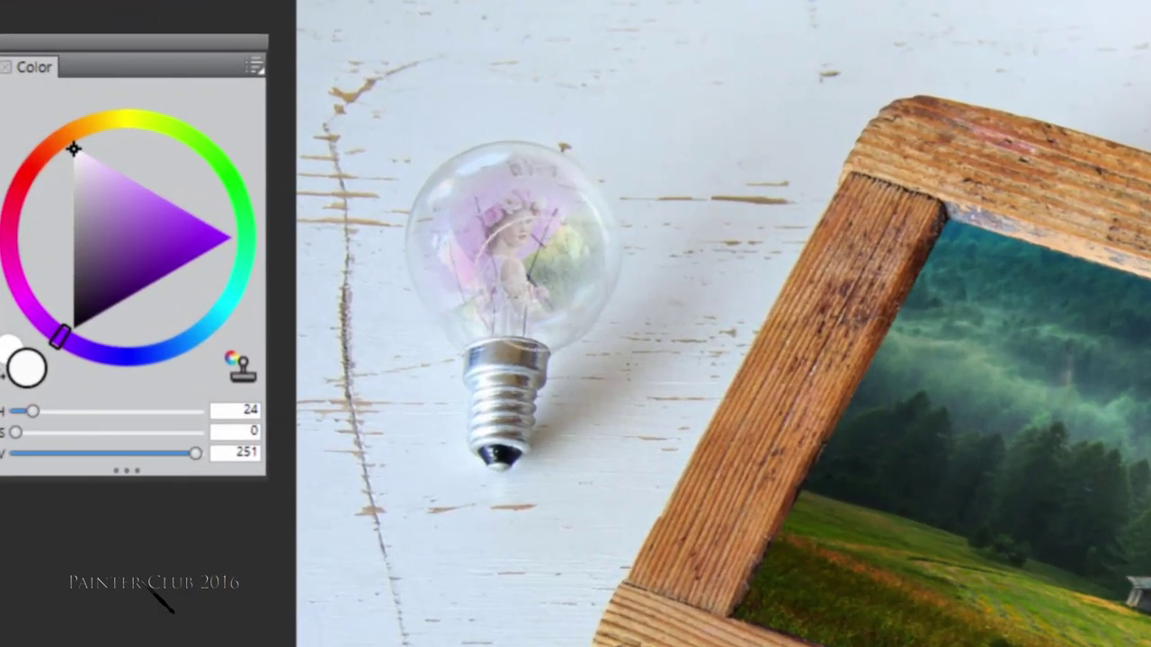
{"action": "mouse_move", "coordinate": [537, 279]}
{"action": "left_mouse_down"}
{"action": "mouse_move", "coordinate": [494, 244]}
{"action": "mouse_move", "coordinate": [501, 283]}
{"action": "mouse_move", "coordinate": [520, 296]}
{"action": "left_mouse_up"}
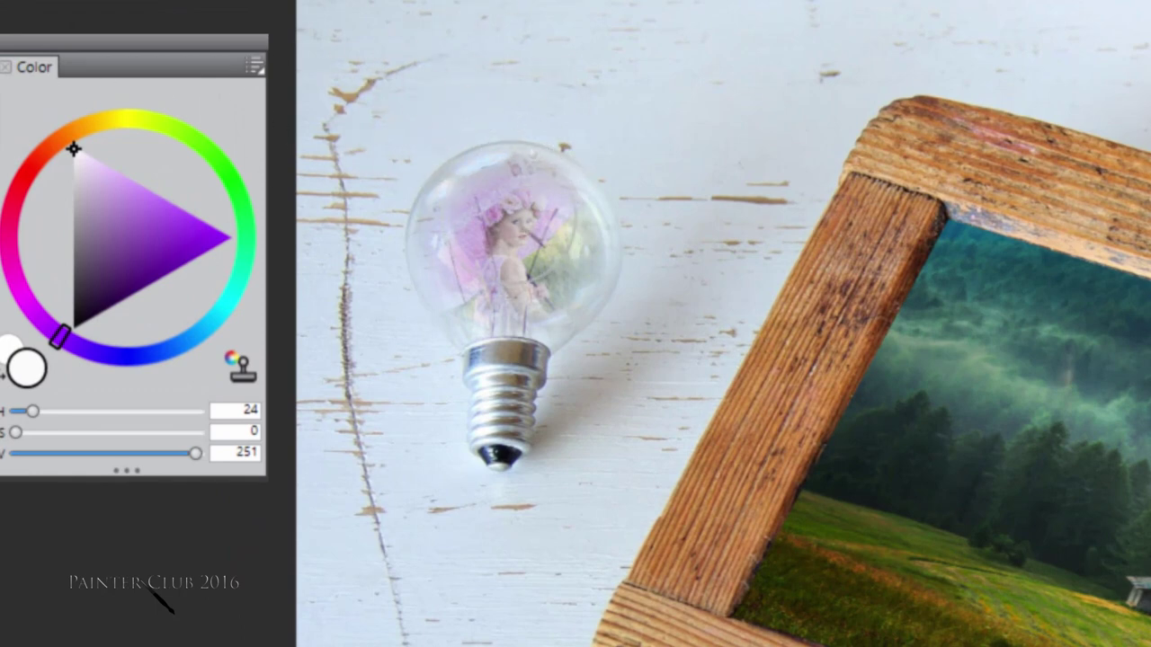
{"action": "mouse_move", "coordinate": [521, 216]}
{"action": "left_mouse_down"}
{"action": "mouse_move", "coordinate": [517, 180]}
{"action": "mouse_move", "coordinate": [533, 241]}
{"action": "mouse_move", "coordinate": [493, 177]}
{"action": "mouse_move", "coordinate": [533, 235]}
{"action": "mouse_move", "coordinate": [506, 180]}
{"action": "mouse_move", "coordinate": [515, 261]}
{"action": "mouse_move", "coordinate": [533, 270]}
{"action": "mouse_move", "coordinate": [524, 261]}
{"action": "mouse_move", "coordinate": [533, 288]}
{"action": "mouse_move", "coordinate": [549, 221]}
{"action": "left_mouse_up"}
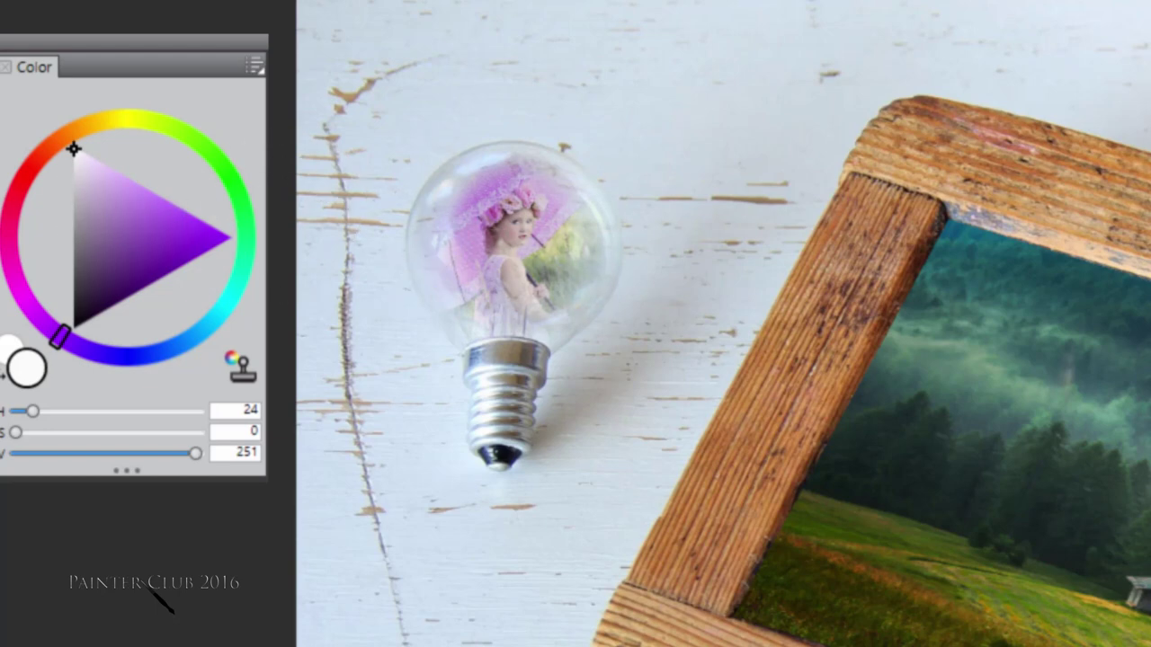
Darken the paint color to black and mask back parts of the girl so the bulb's inner wires show through.
{"action": "left_click_drag", "start_coordinate": [75, 200], "coordinate": [73, 213]}
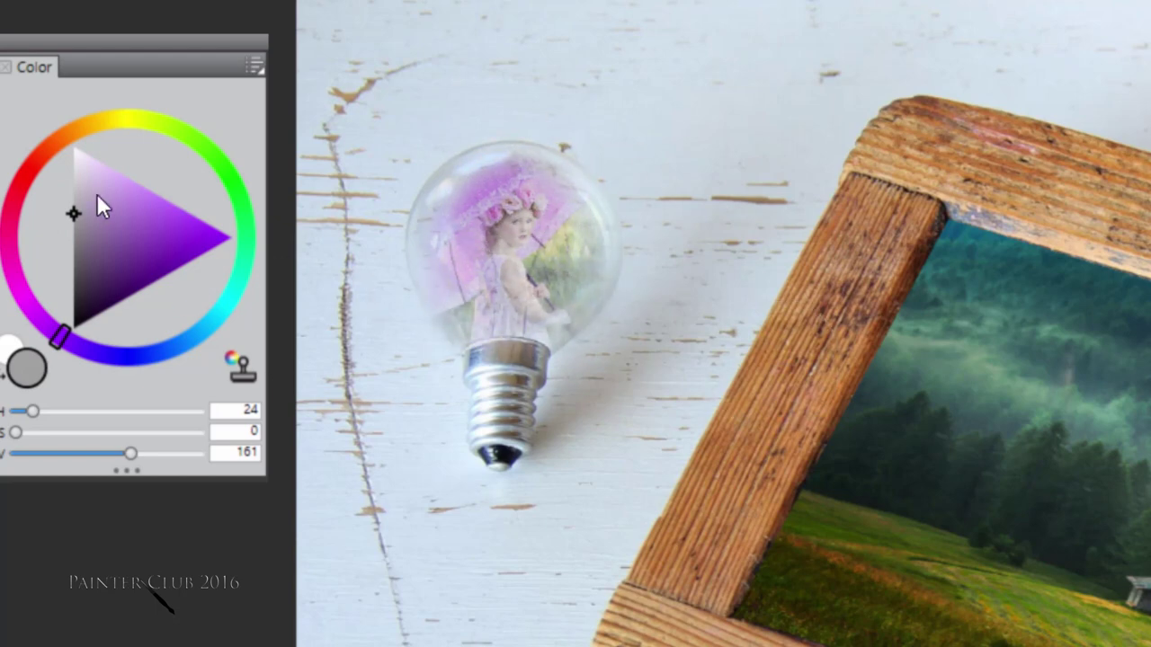
{"action": "left_click_drag", "start_coordinate": [100, 216], "coordinate": [71, 323]}
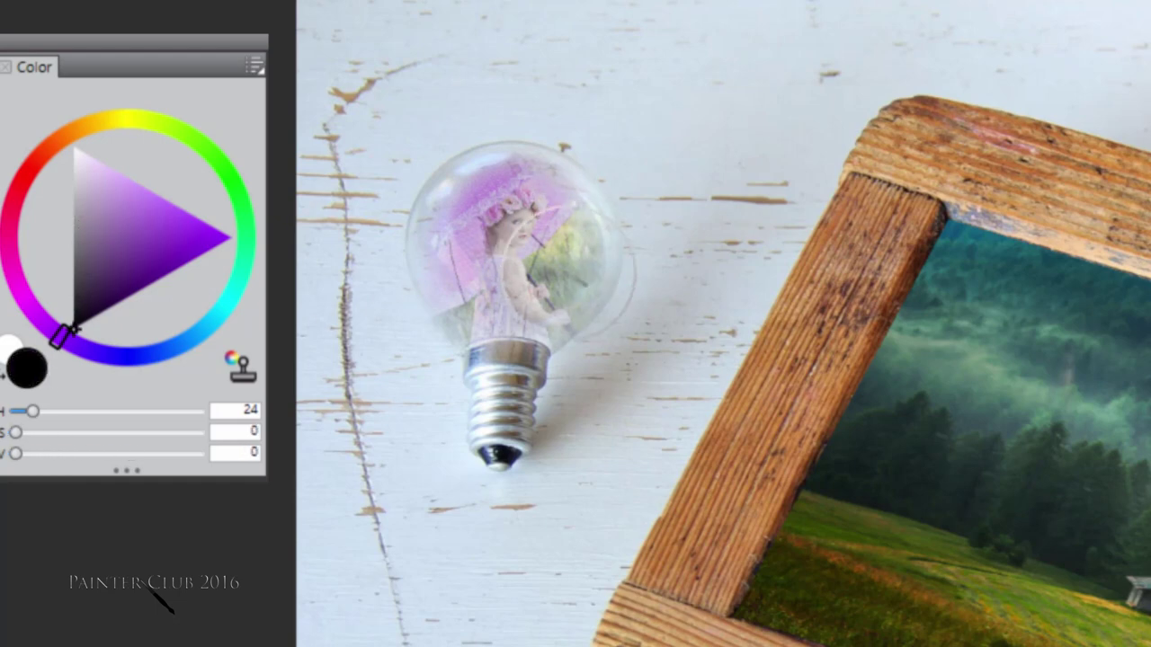